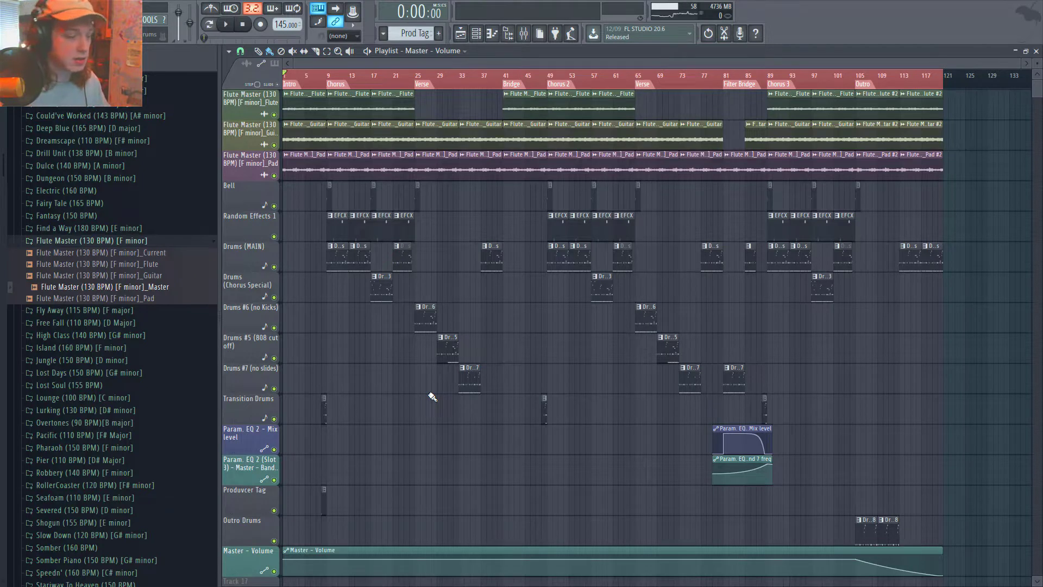
Step: Play the arrangement from the Intro through the Outro, stop playback and show the sample browser again
click(222, 26)
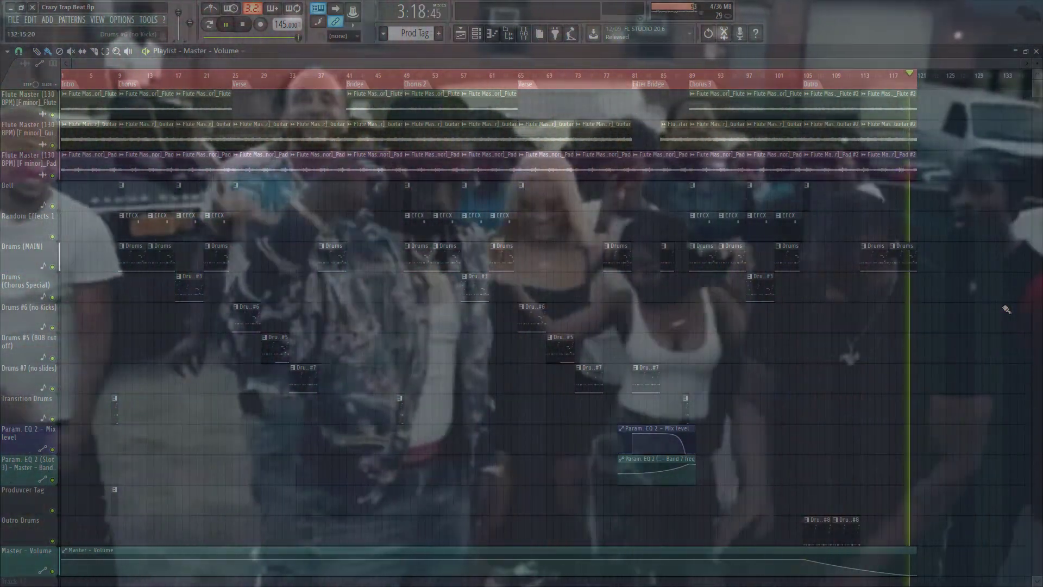
key(space)
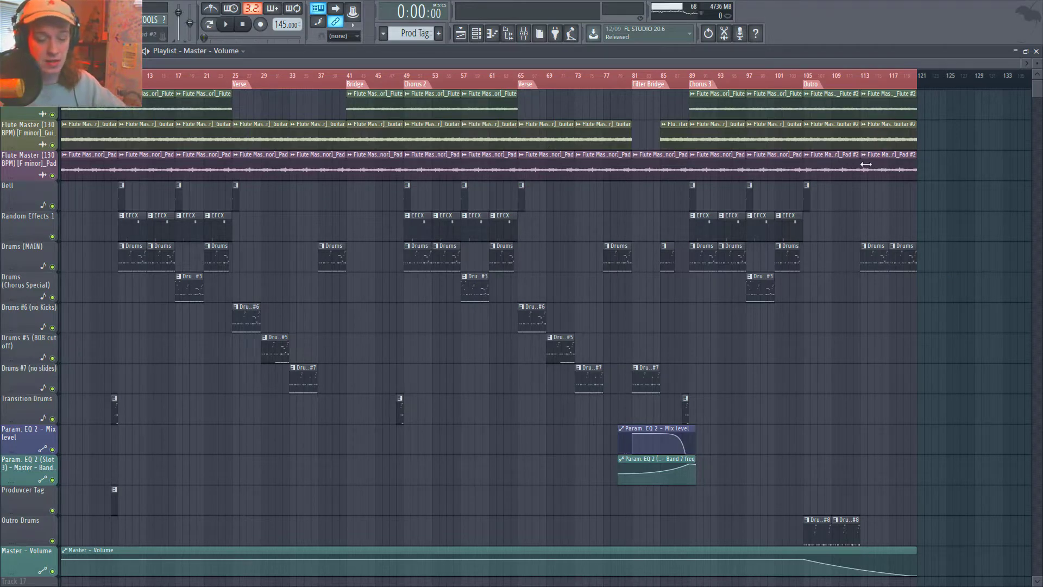
click(508, 33)
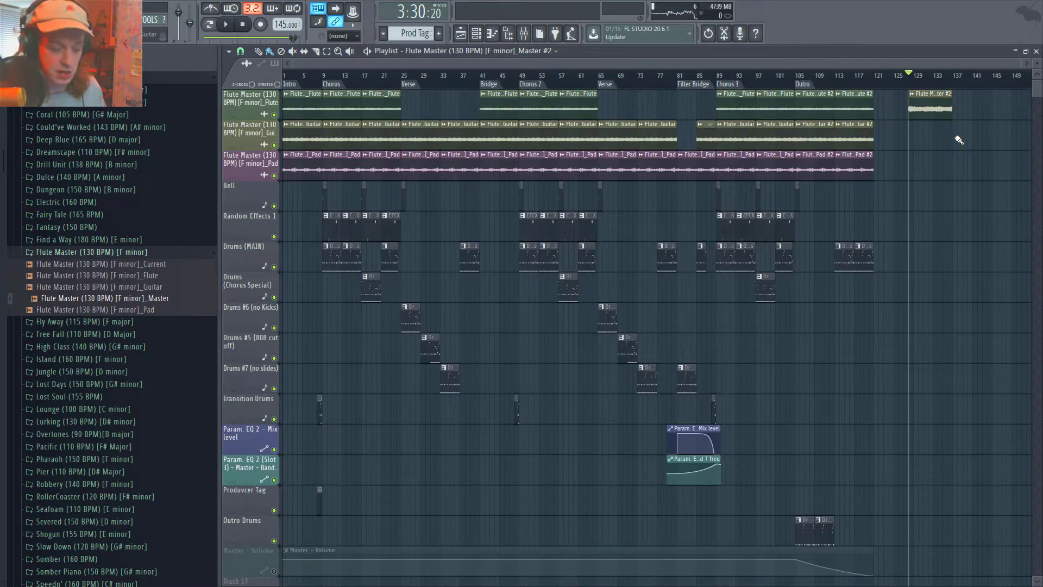
Step: Listen to the original Flute Master (130 BPM) [F minor]_Master clip placed after the Outro, then stop playback
key(space)
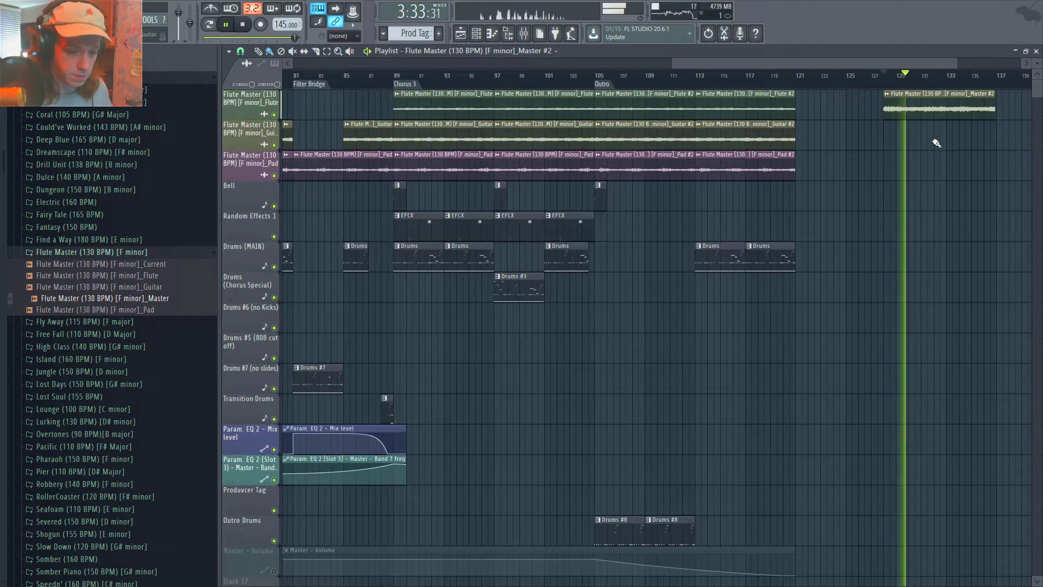
scroll(936, 103, up, 4)
scroll(913, 109, right, 3)
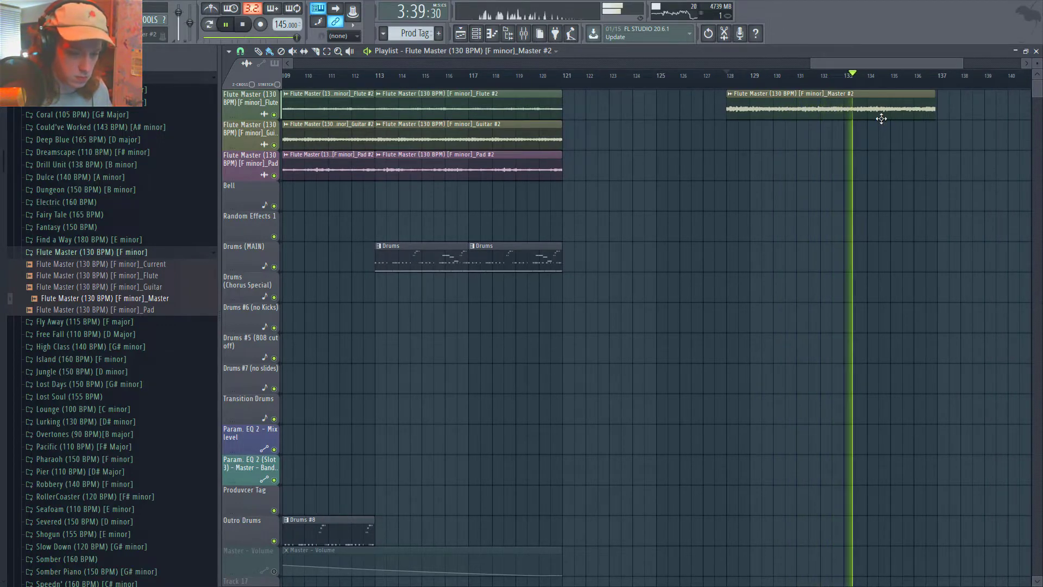
scroll(857, 151, down, 2)
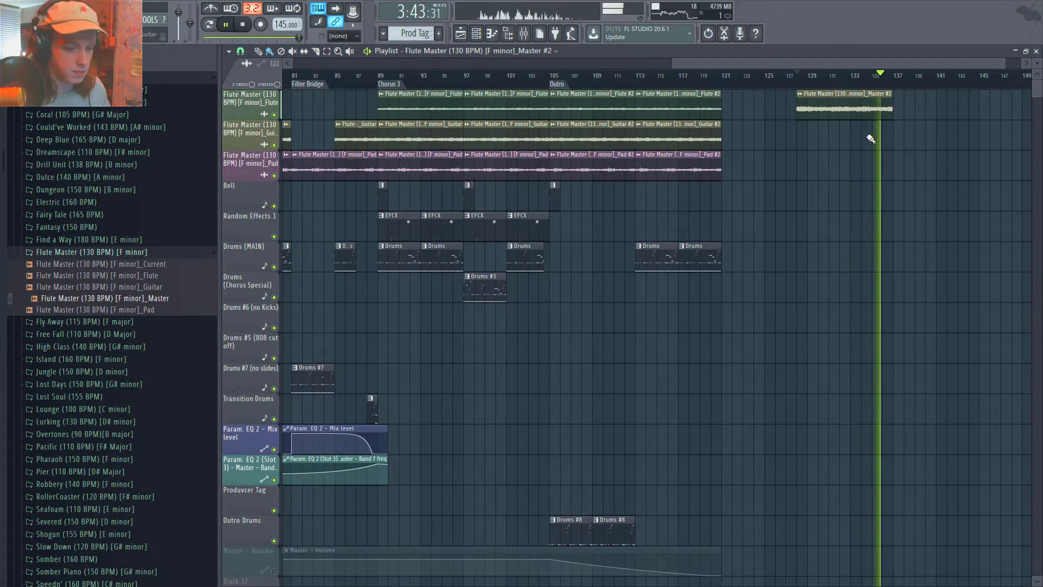
key(space)
Step: Re-enable the Master - Volume automation track and play the opening of the arrangement from bar 1
drag(869, 63, 170, 120)
click(284, 76)
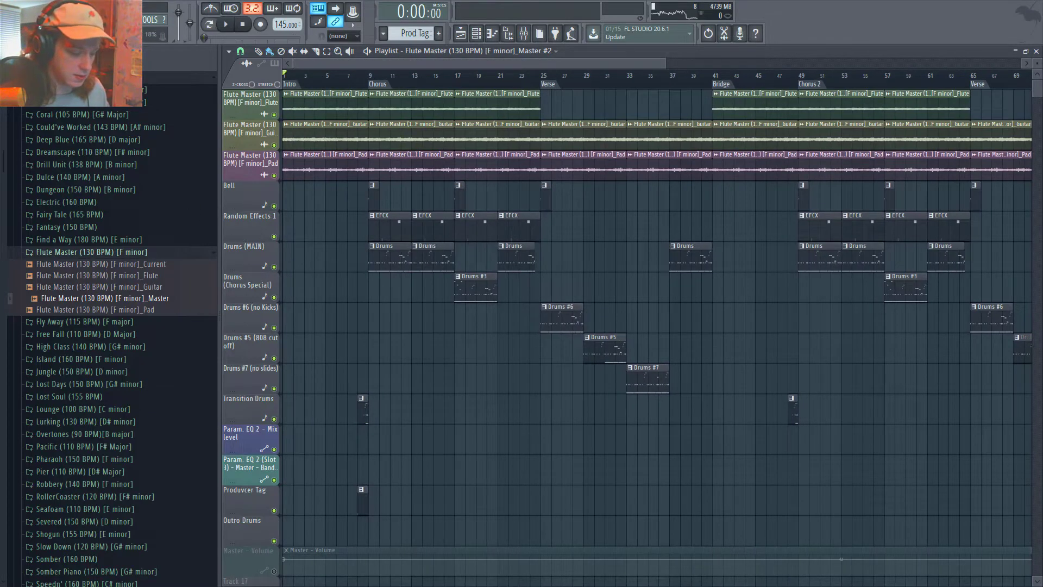
click(275, 571)
key(space)
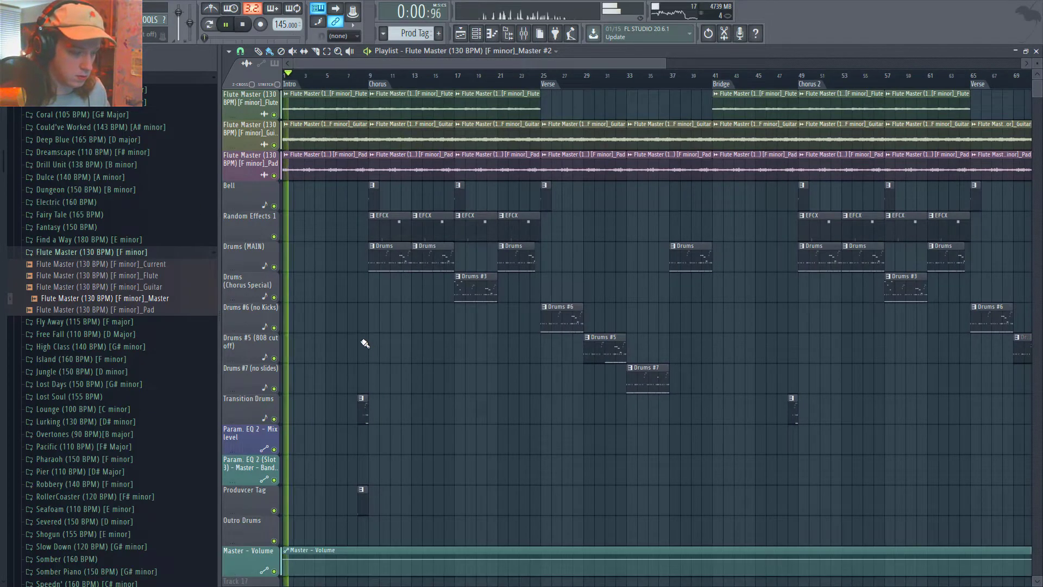
scroll(365, 344, down, 3)
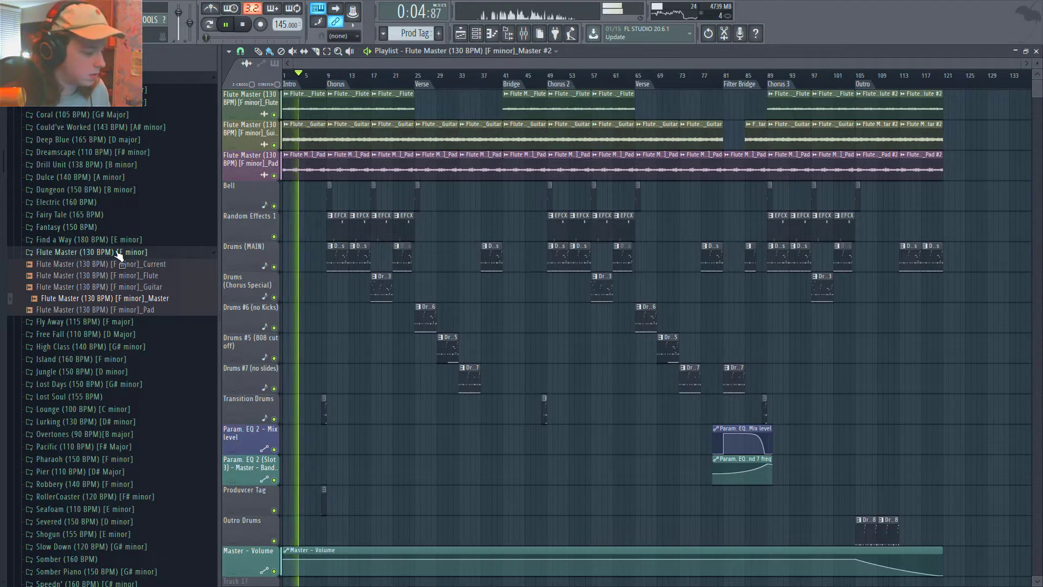
key(space)
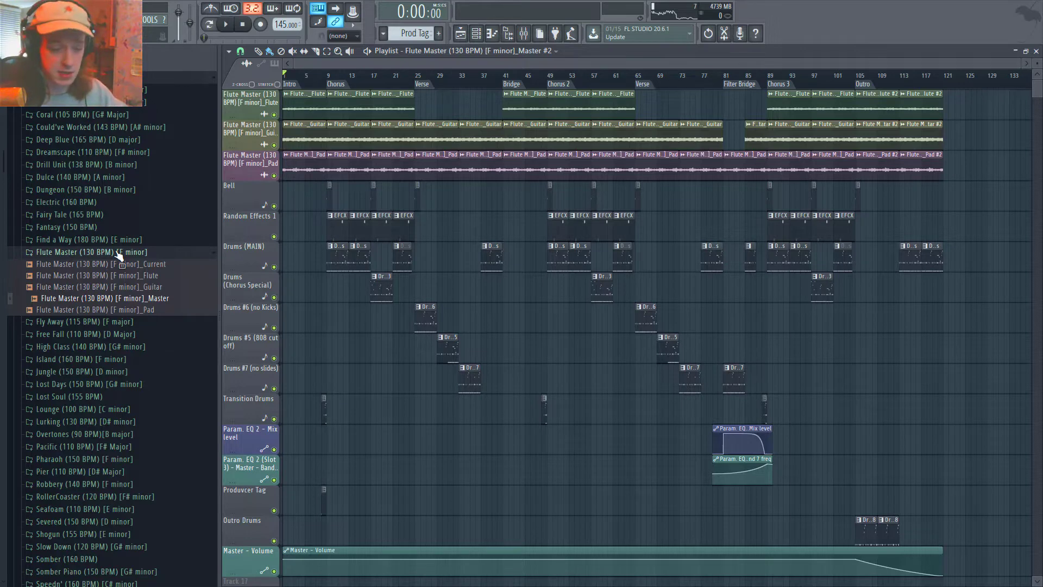
Step: Collapse the Flute Master sample folder and examine the Flute clip's time-stretching pitch, time and tempo autodetection options without changing them
click(119, 253)
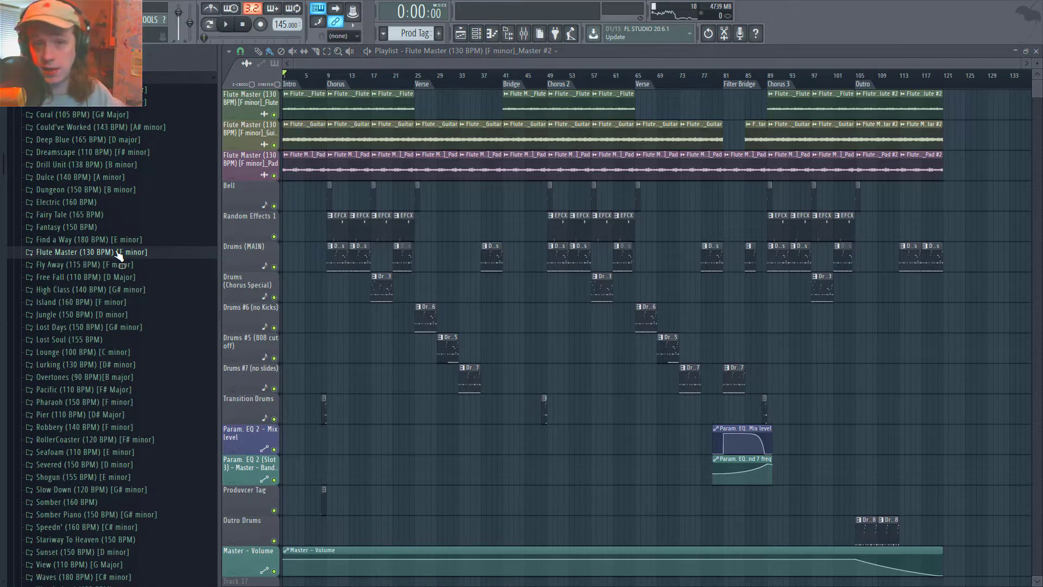
double_click(311, 111)
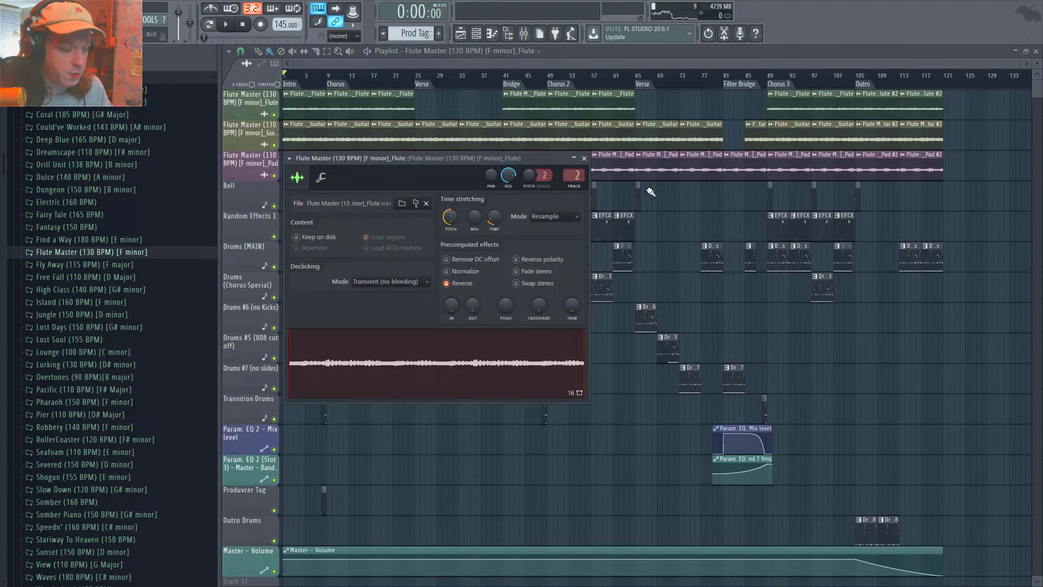
right_click(453, 220)
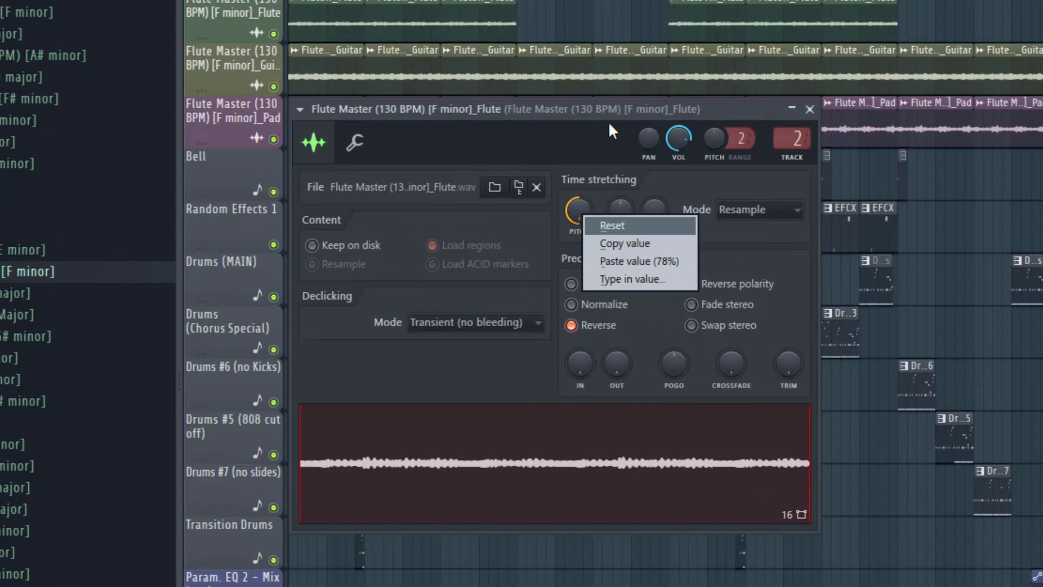
key(Escape)
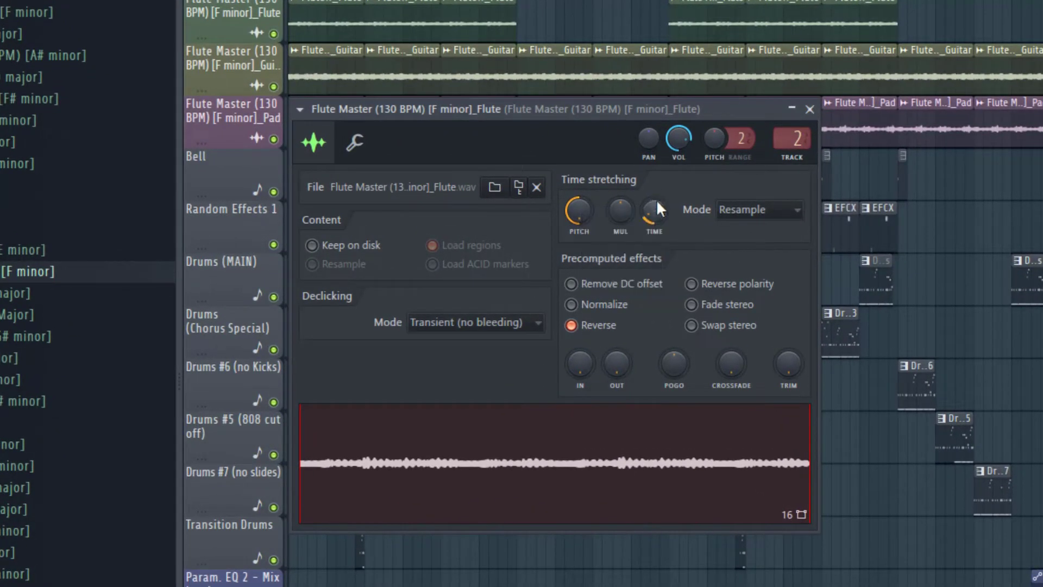
right_click(655, 209)
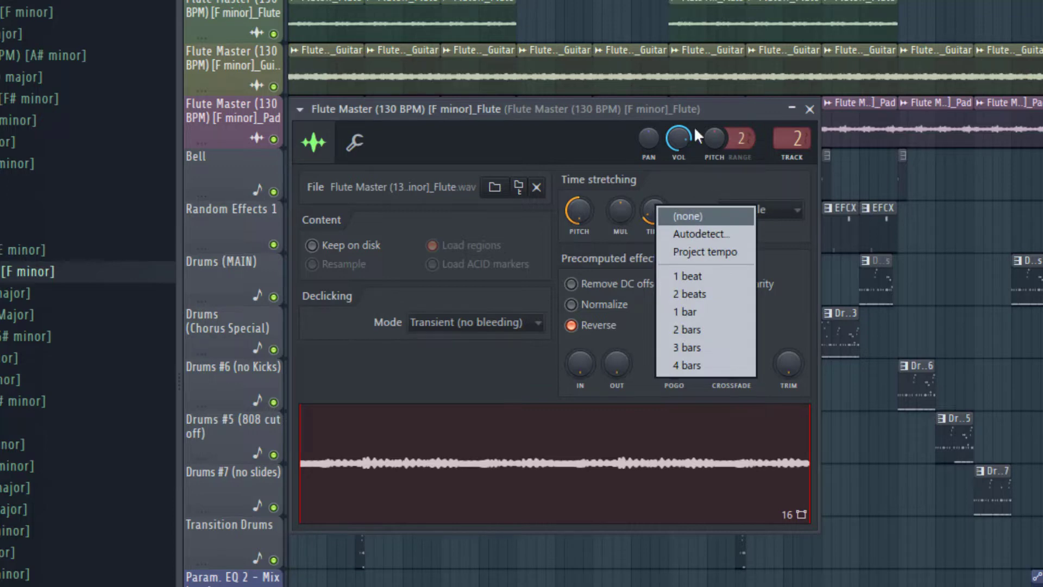
click(706, 238)
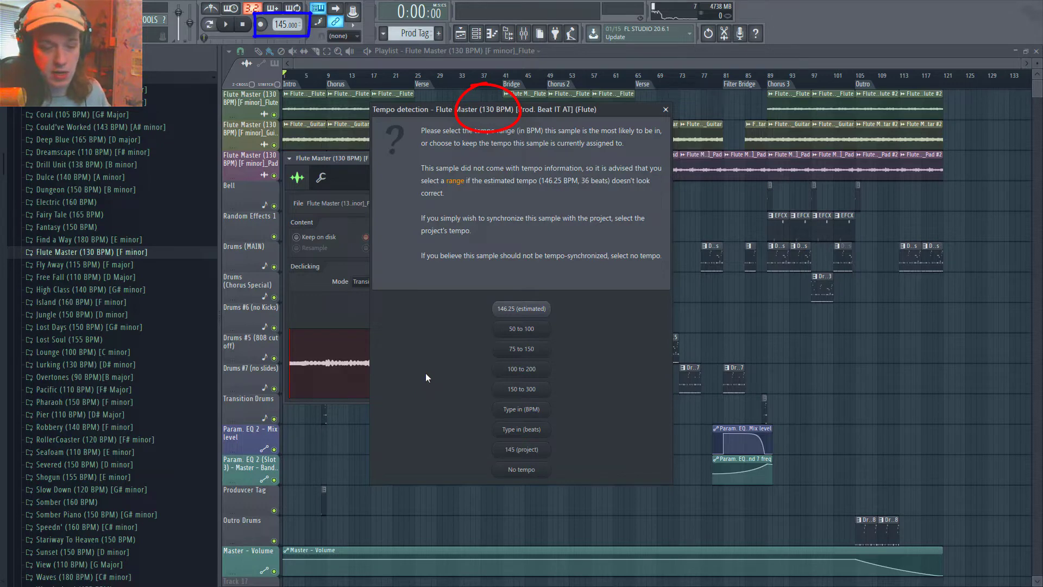
click(666, 110)
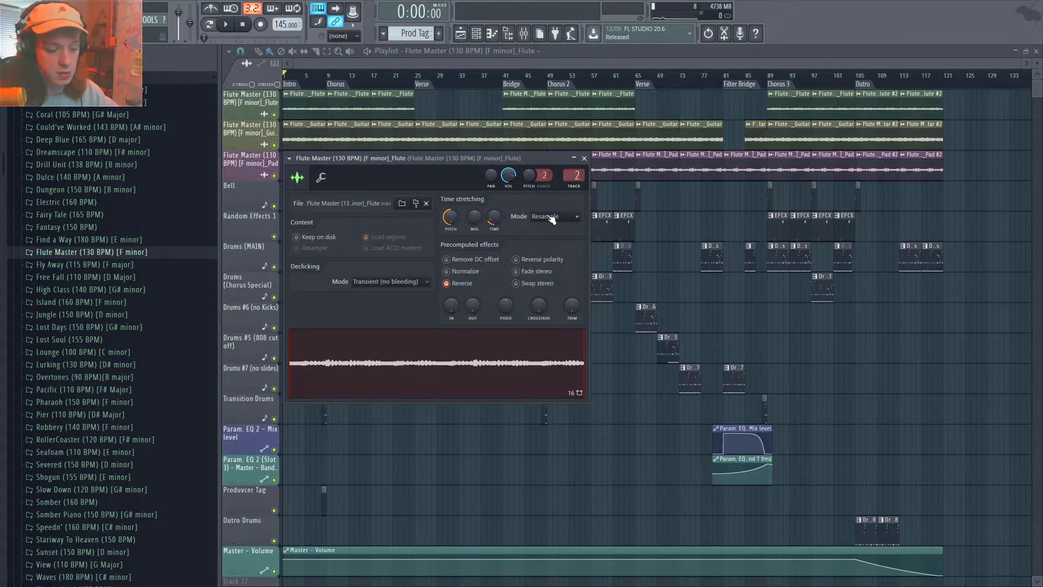
click(584, 158)
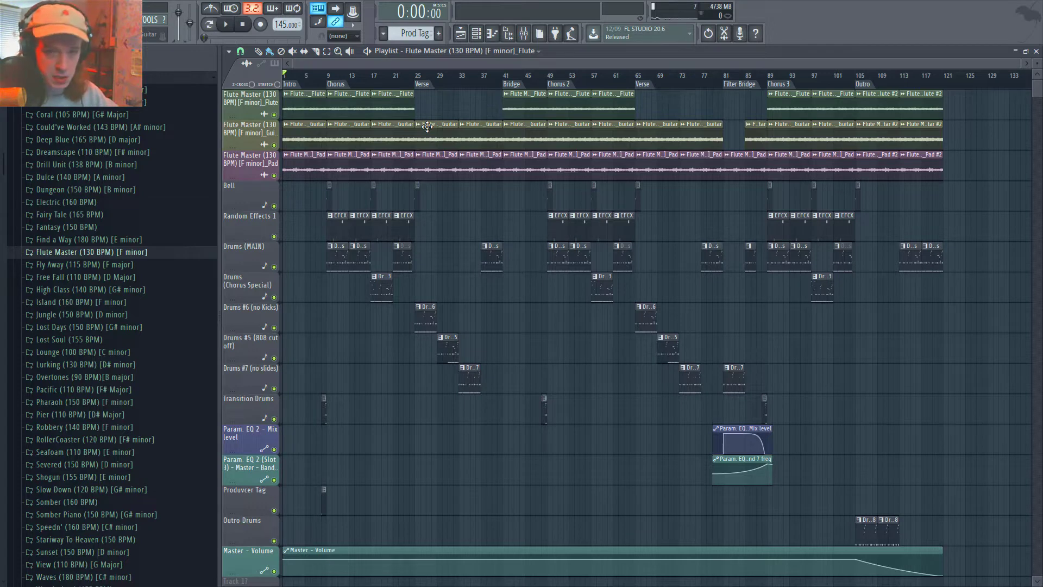
Step: Turn on the Reverse effect in the first Flute clip's sample settings
double_click(291, 97)
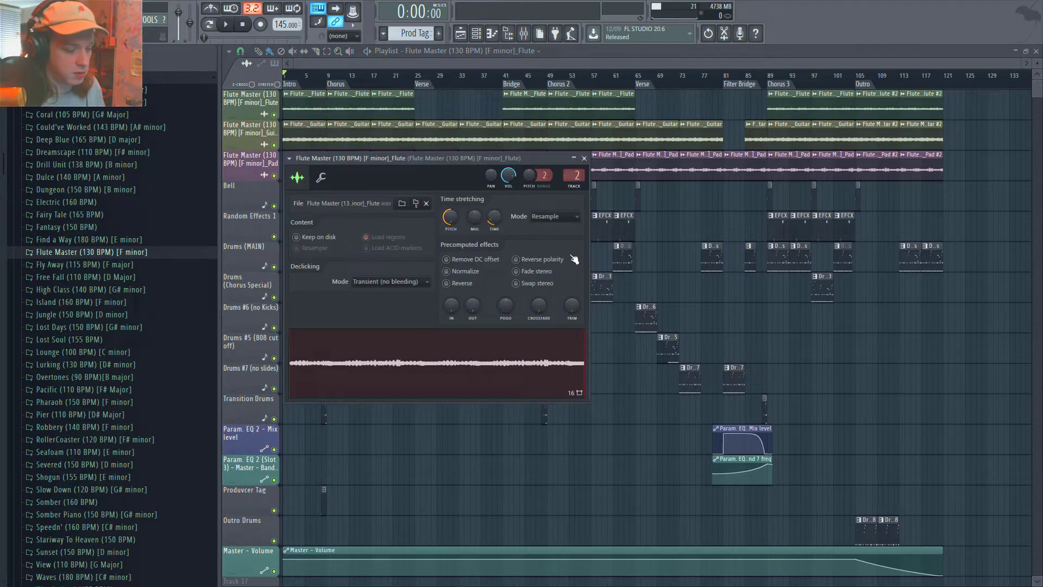
click(464, 284)
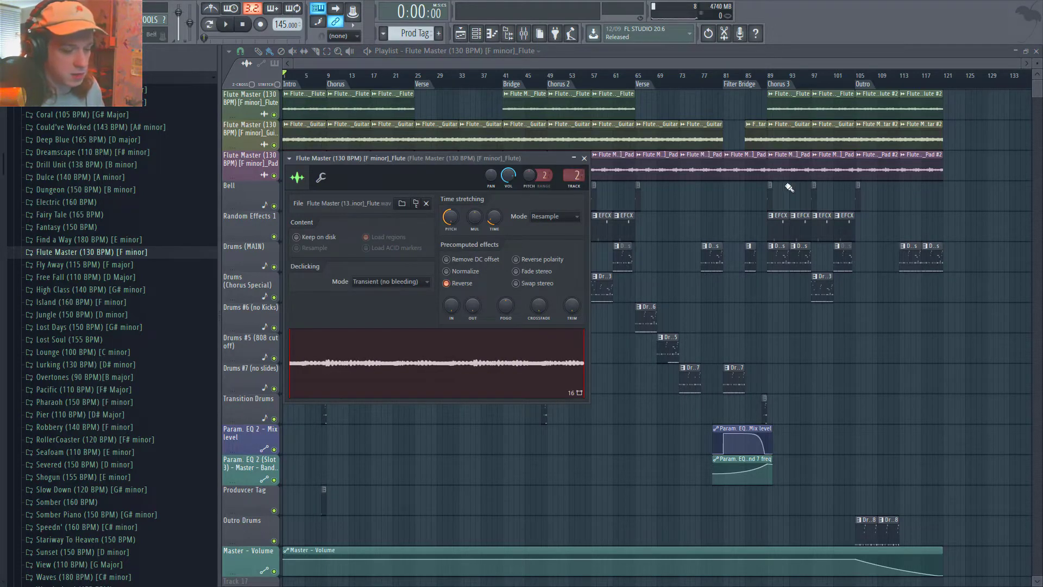
Step: Play the modified sample from the Outro marker with the Outro Drums, Master - Volume and Bell tracks muted
click(864, 82)
click(857, 80)
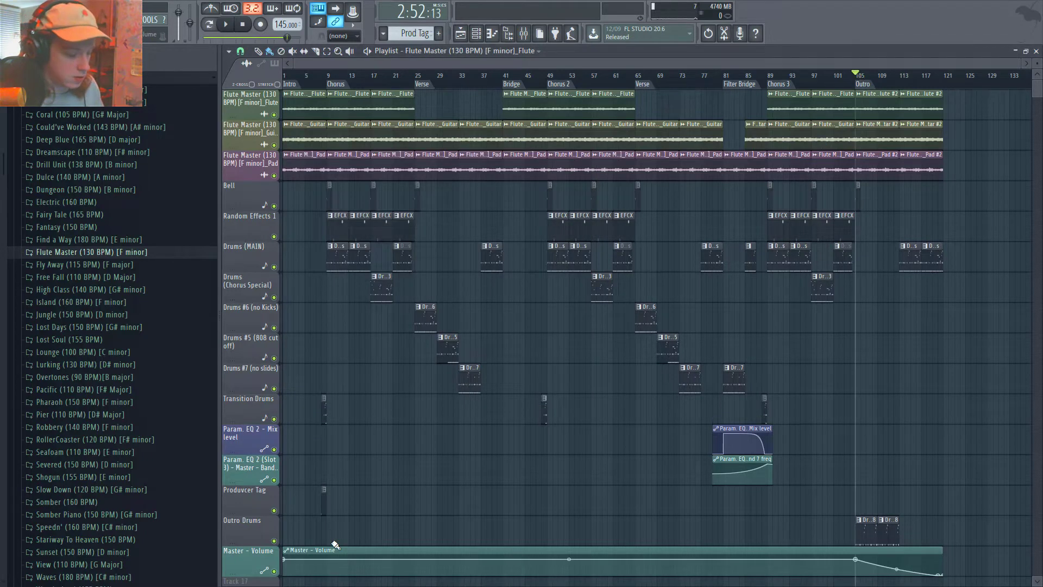
click(274, 540)
click(274, 571)
key(space)
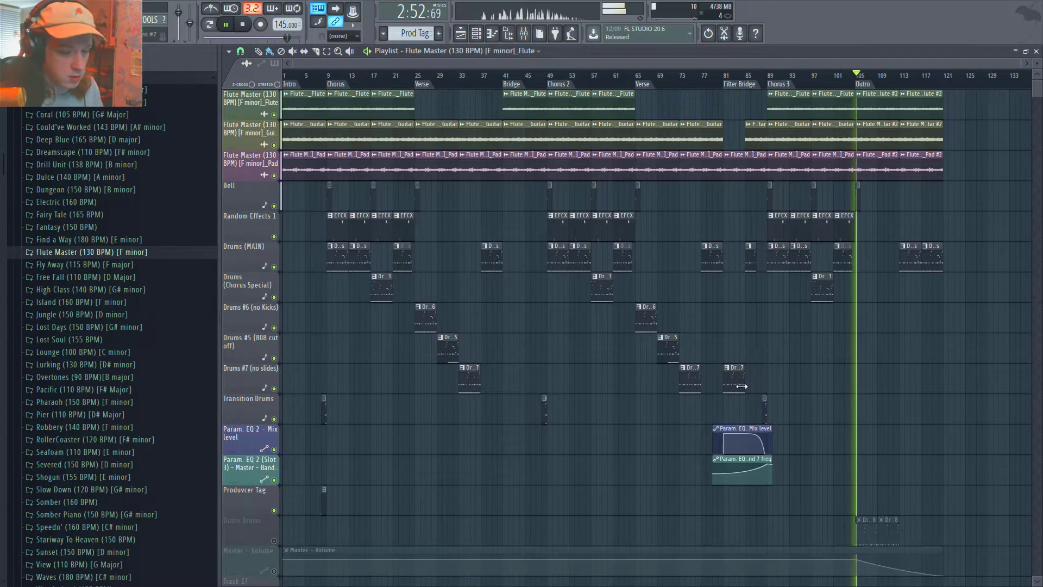
click(273, 206)
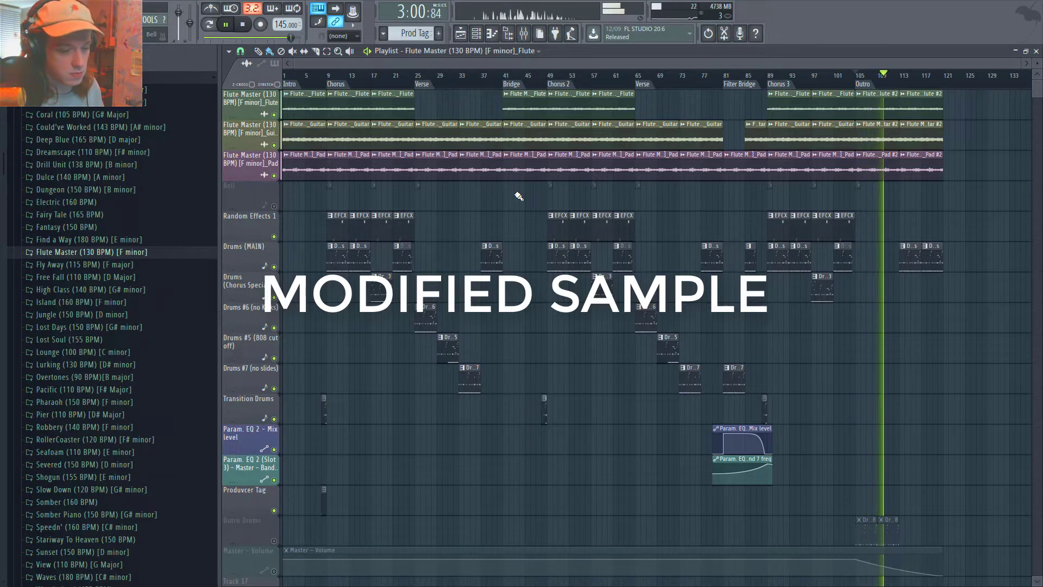
Step: Play the original Master clip beyond the end of the arrangement to compare it with the modified version
key(space)
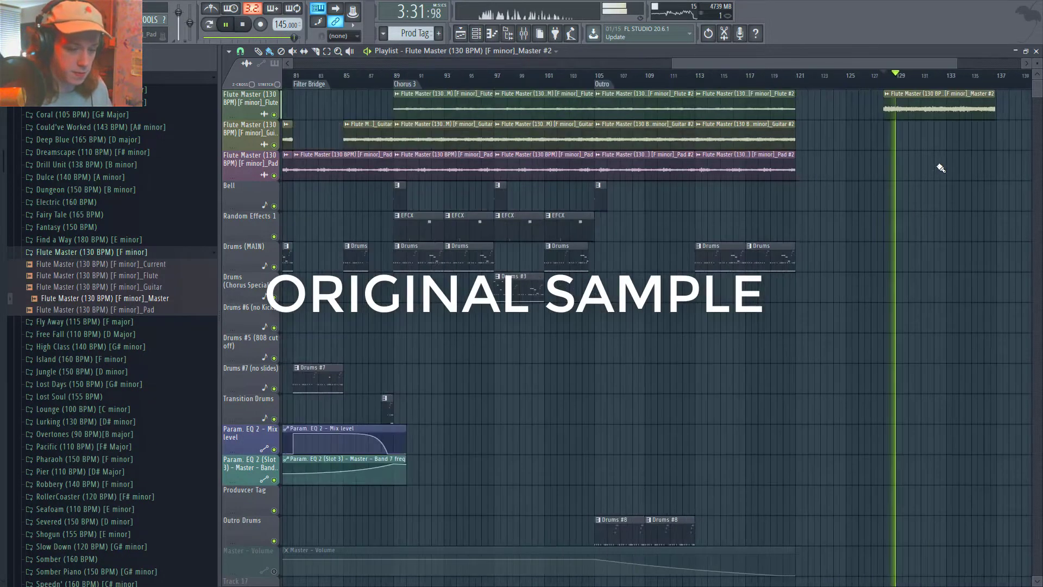
scroll(956, 120, up, 2)
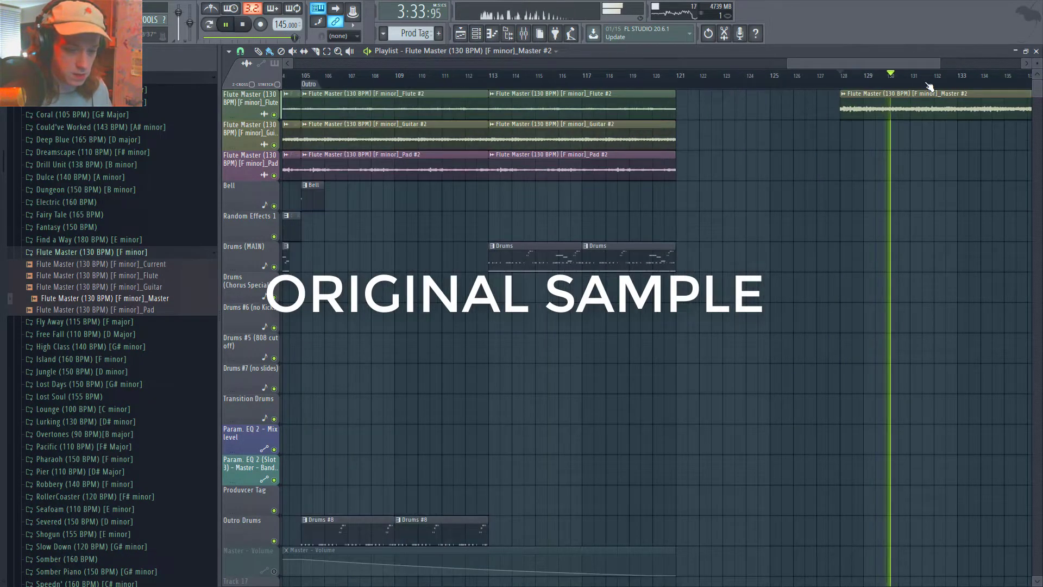
drag(915, 61, 936, 60)
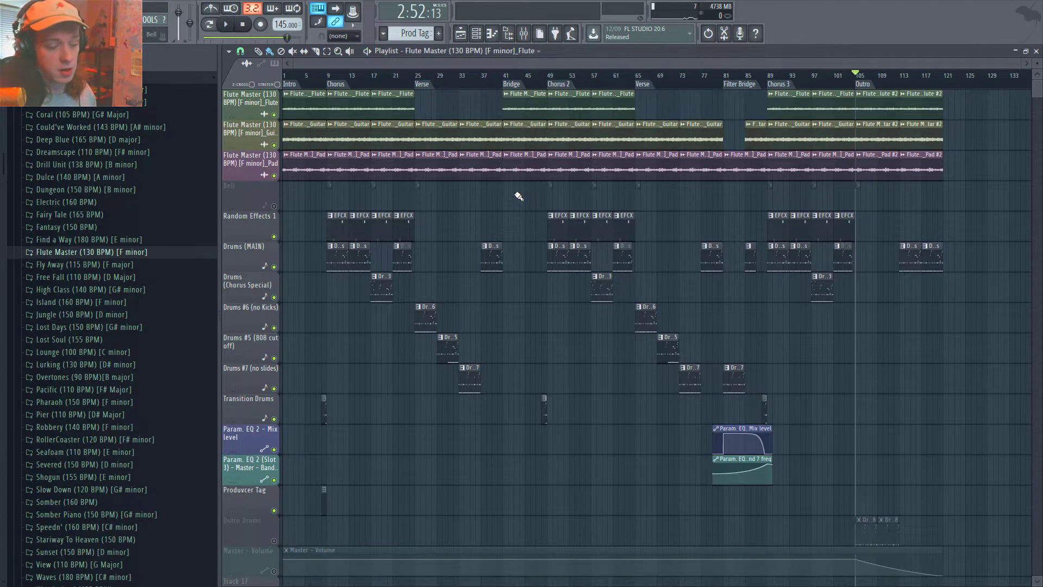
Step: Unmute the Master - Volume, Outro Drums and Bell tracks and return the playhead to the start of the Intro
click(274, 571)
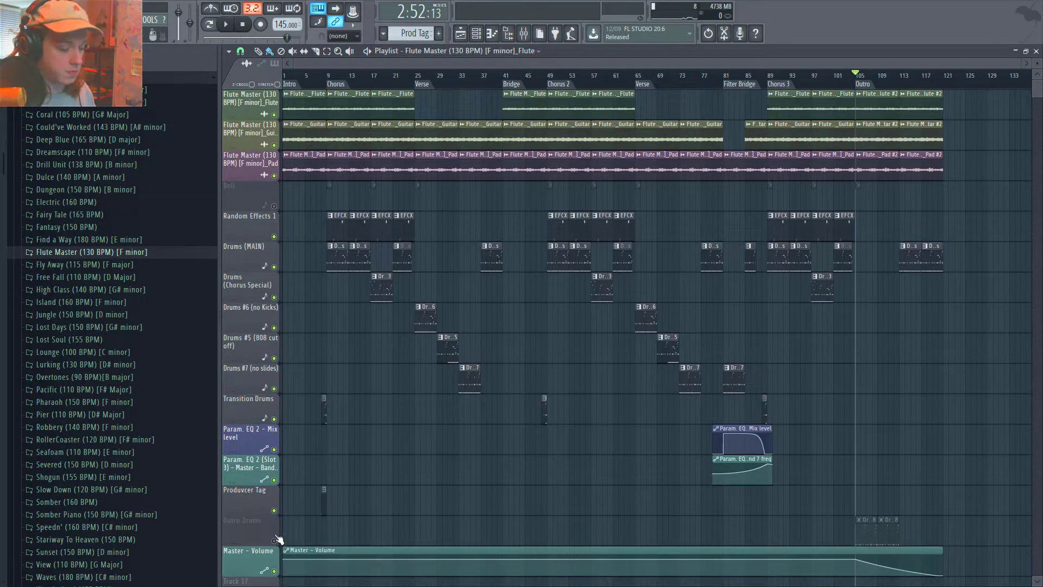
click(274, 540)
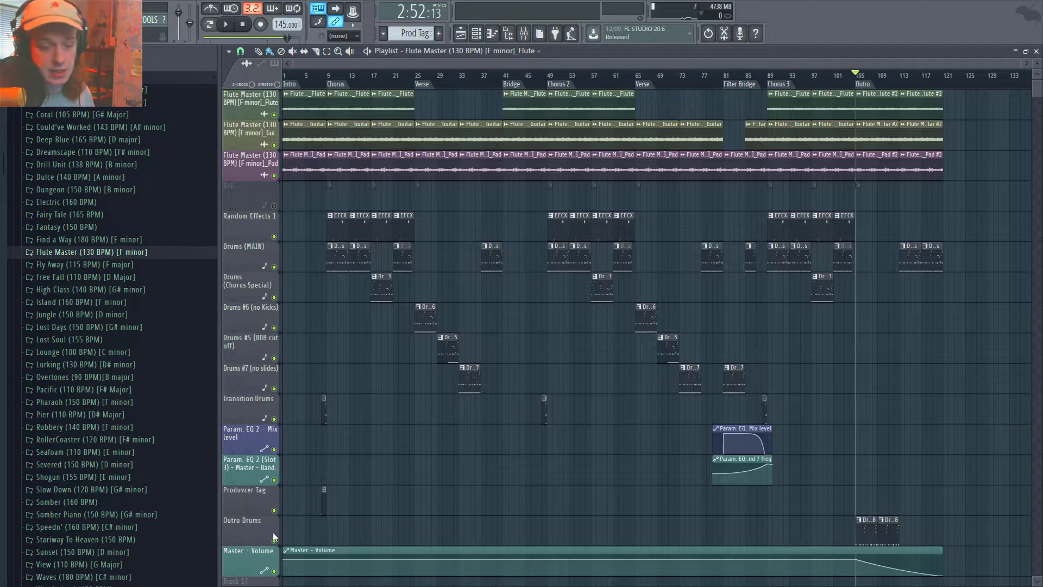
click(274, 206)
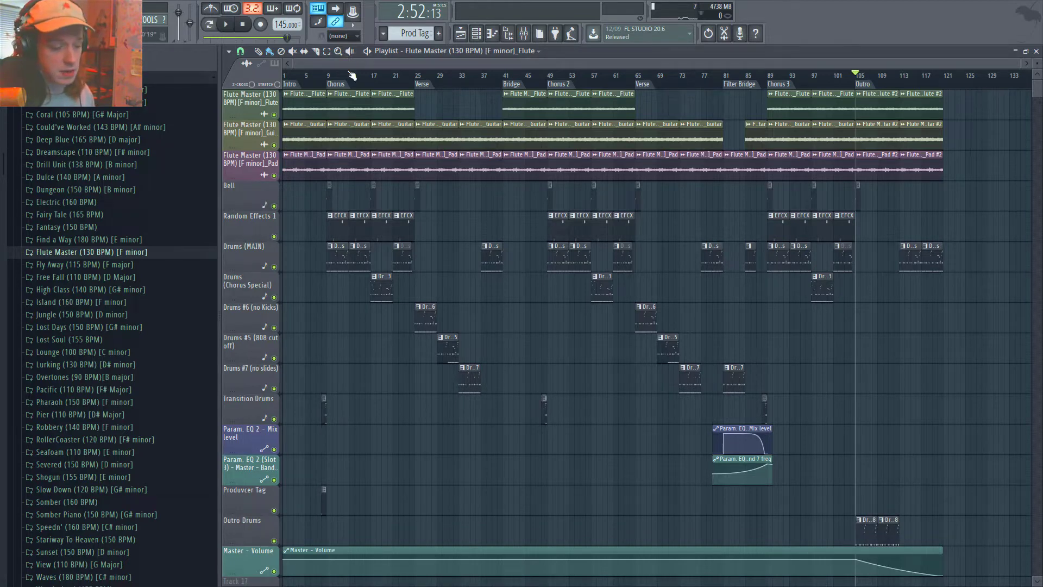
drag(306, 76, 266, 79)
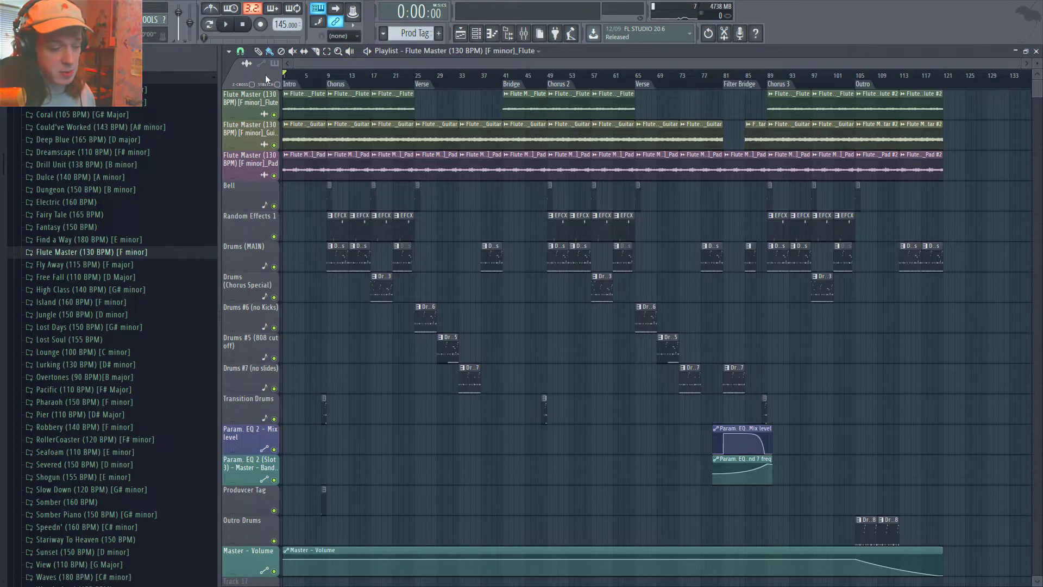
Step: Review the first Pad clip's sample settings, then close them
double_click(303, 170)
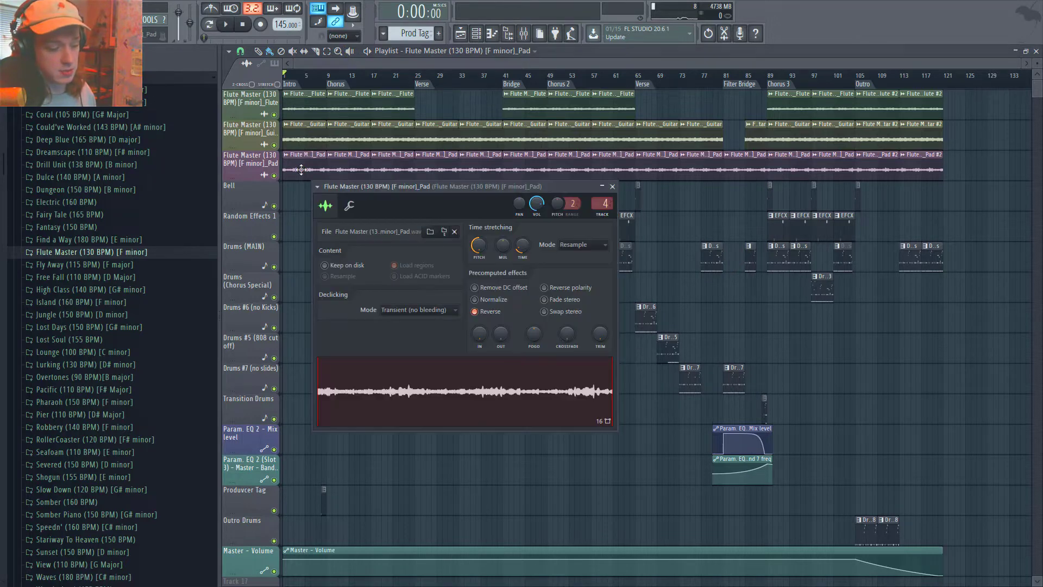
click(612, 187)
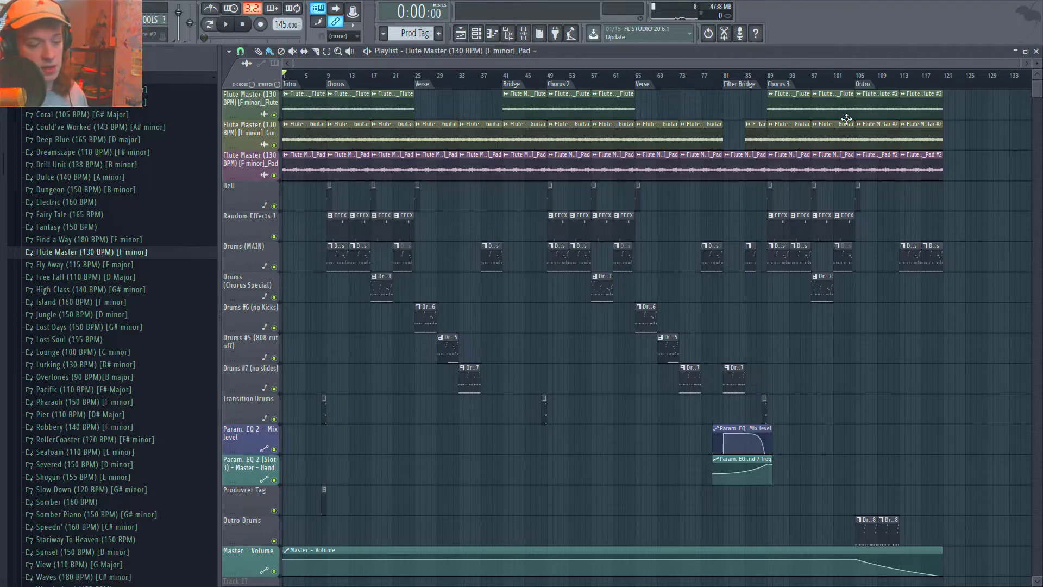
Step: Place the playhead at bar 7, just ahead of the first Chorus
click(305, 81)
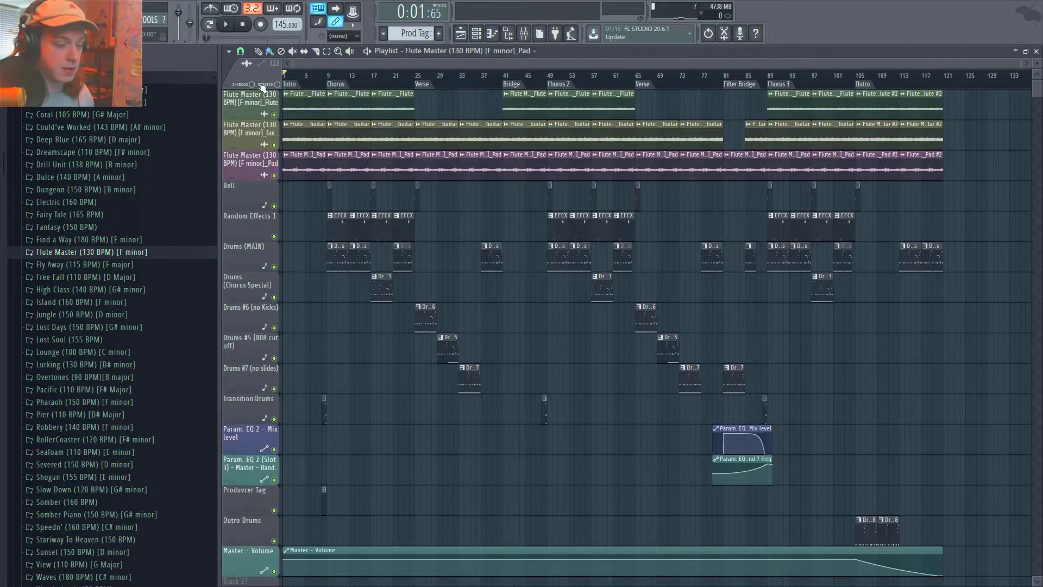
click(309, 87)
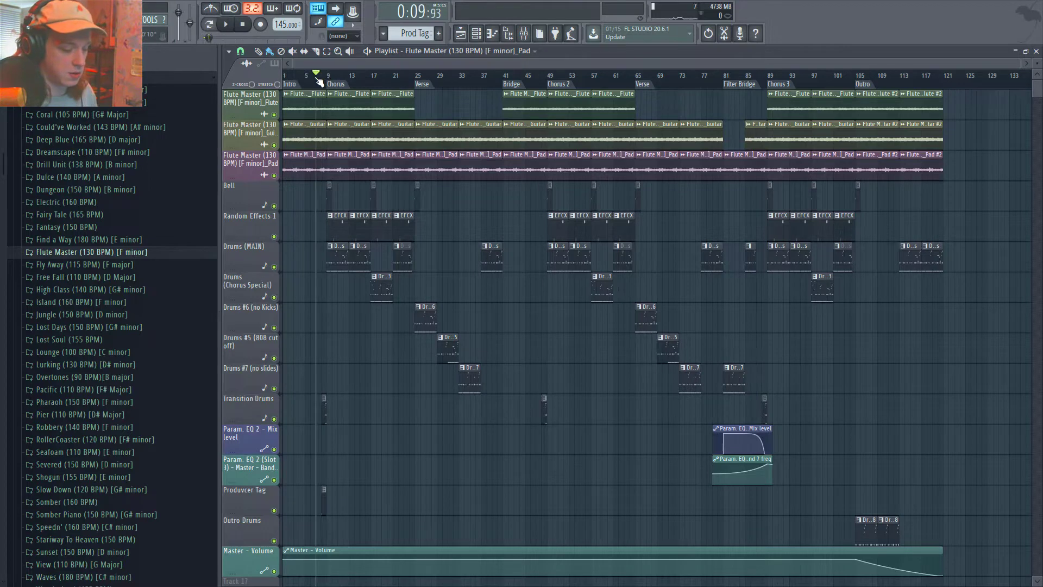
scroll(353, 395, up, 4)
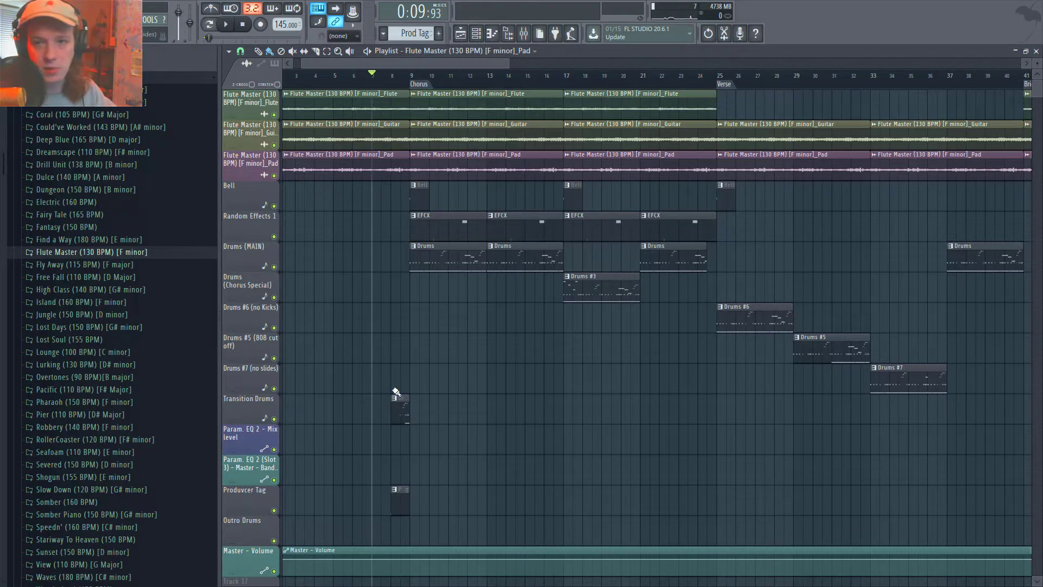
Step: Inspect the Bell pattern's Bell 3 sample settings, then play from bar 7 into the Chorus to hear the bell in context
double_click(422, 196)
key(F6)
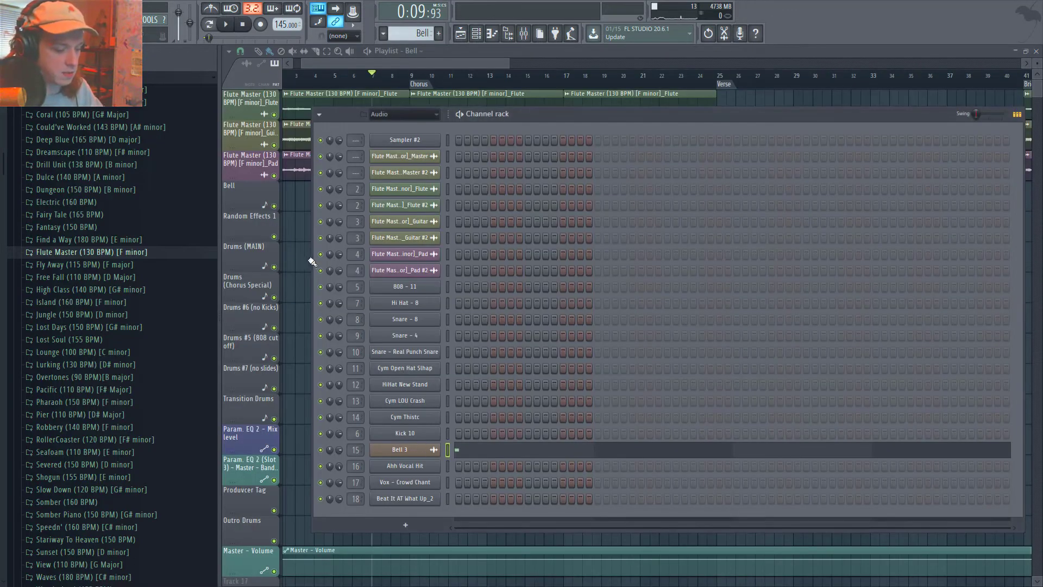
click(400, 449)
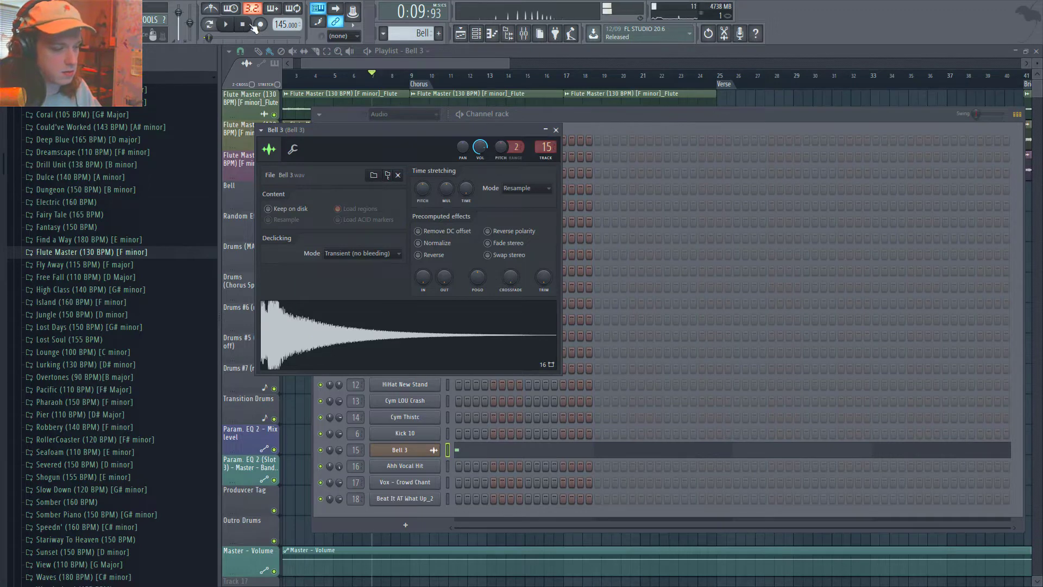
key(space)
click(595, 54)
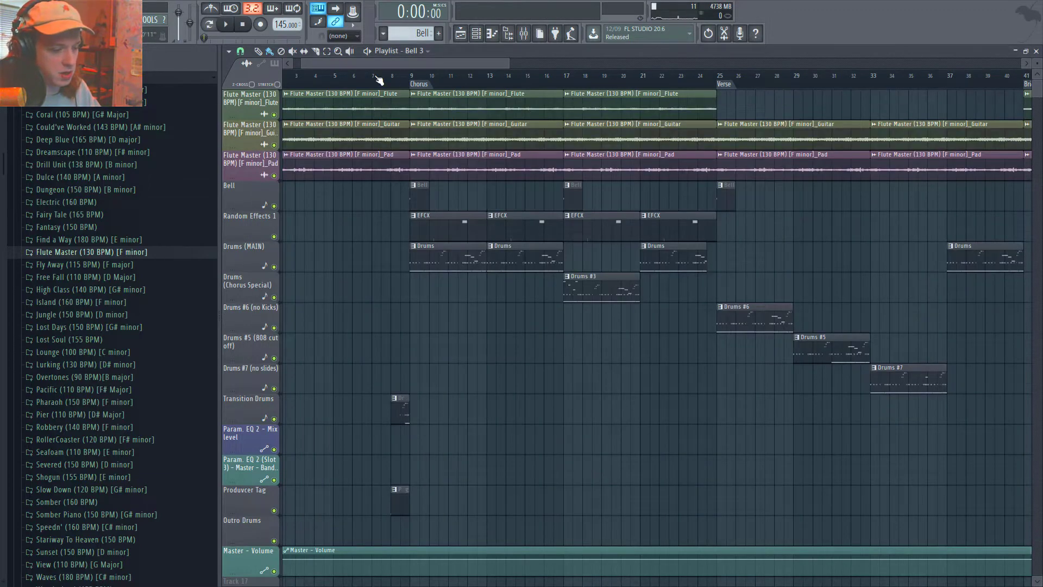
key(space)
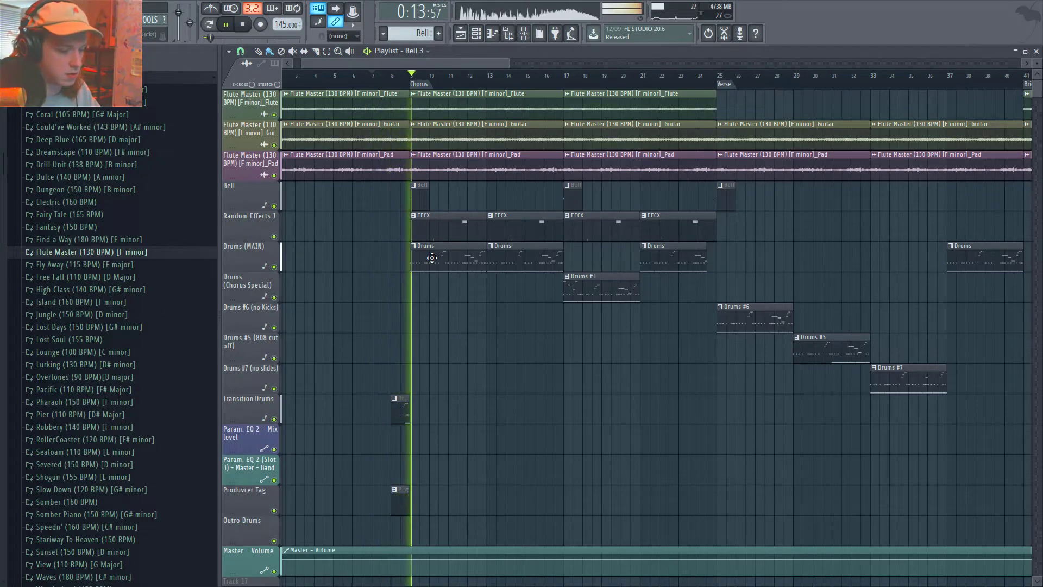
key(space)
Step: Inspect the EFCX pattern's Vox - Crowd Chant and Ahh Vocal Hit channels, then play the Chorus from bar 11 to hear the effects
double_click(459, 233)
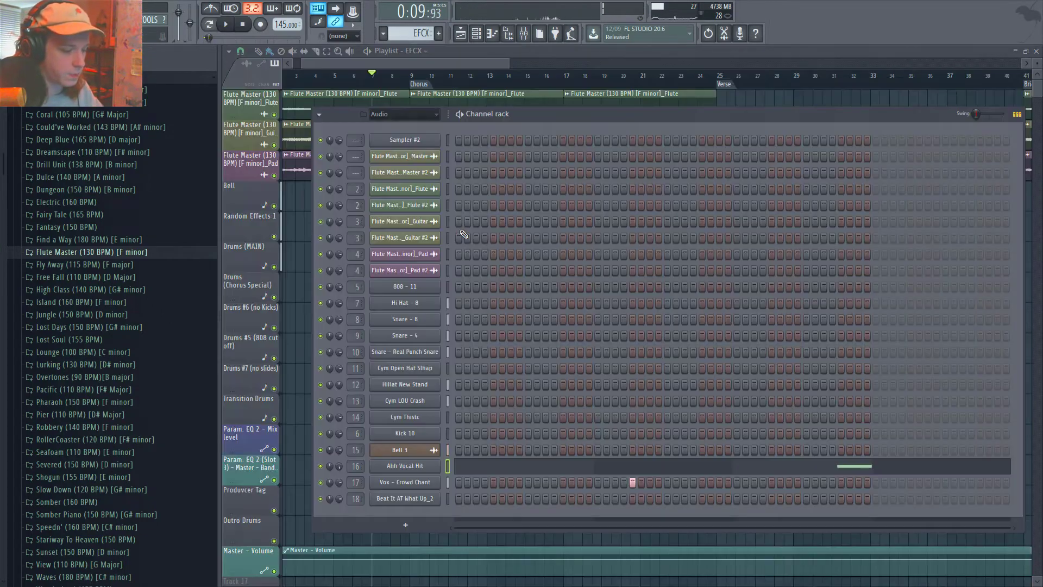
click(429, 482)
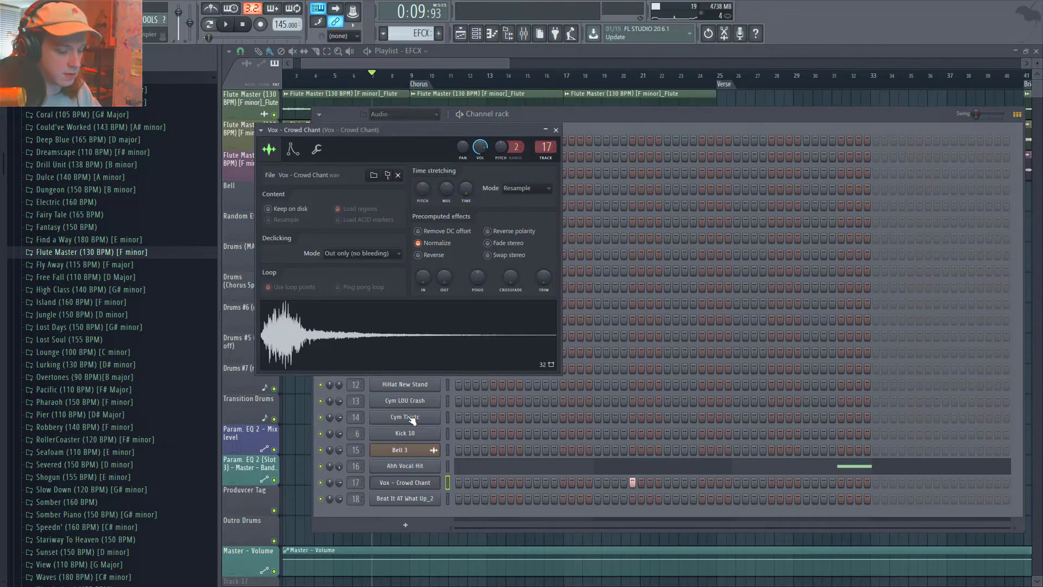
click(431, 465)
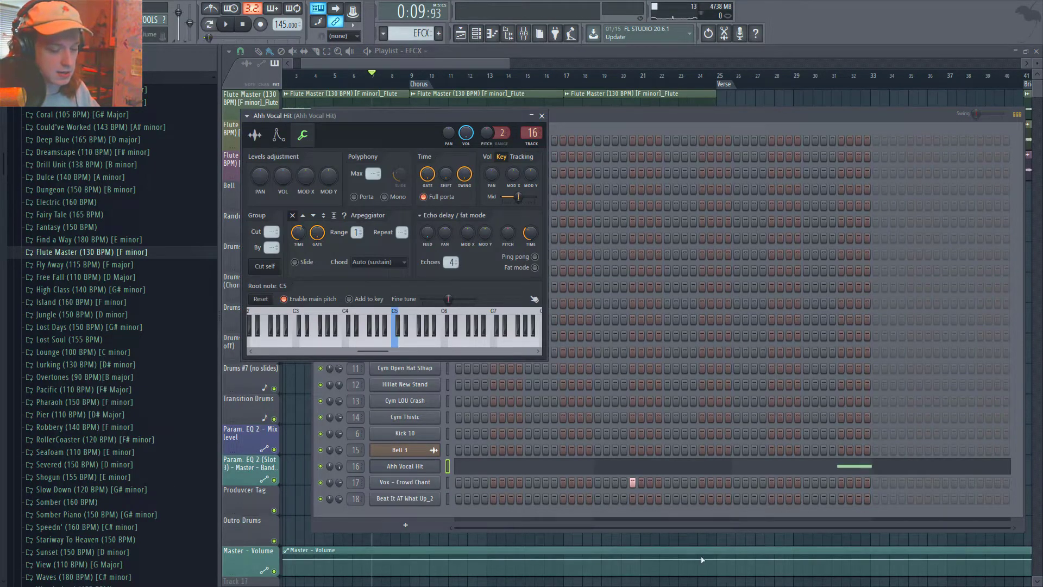
key(F5)
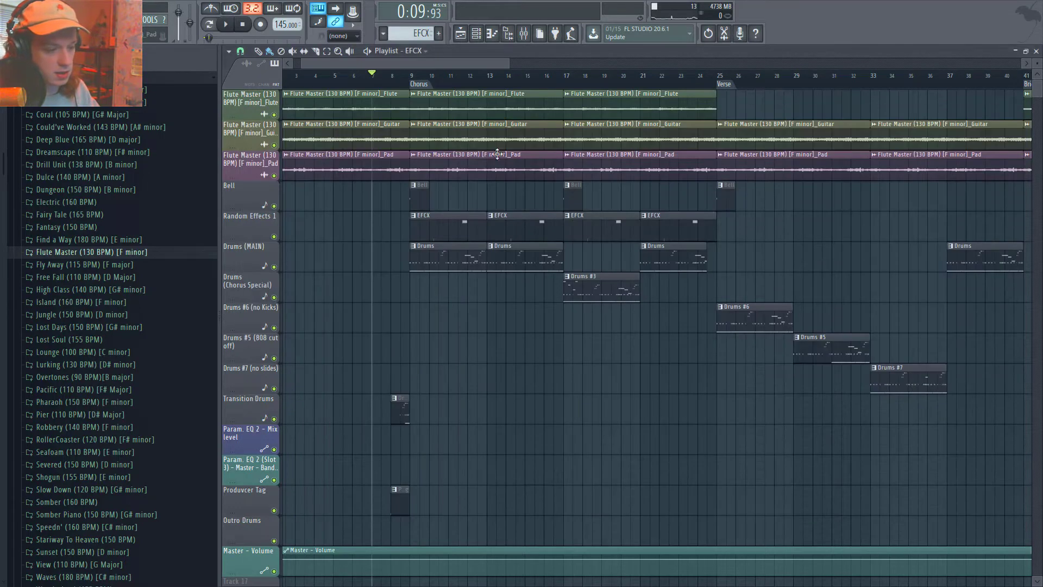
click(461, 84)
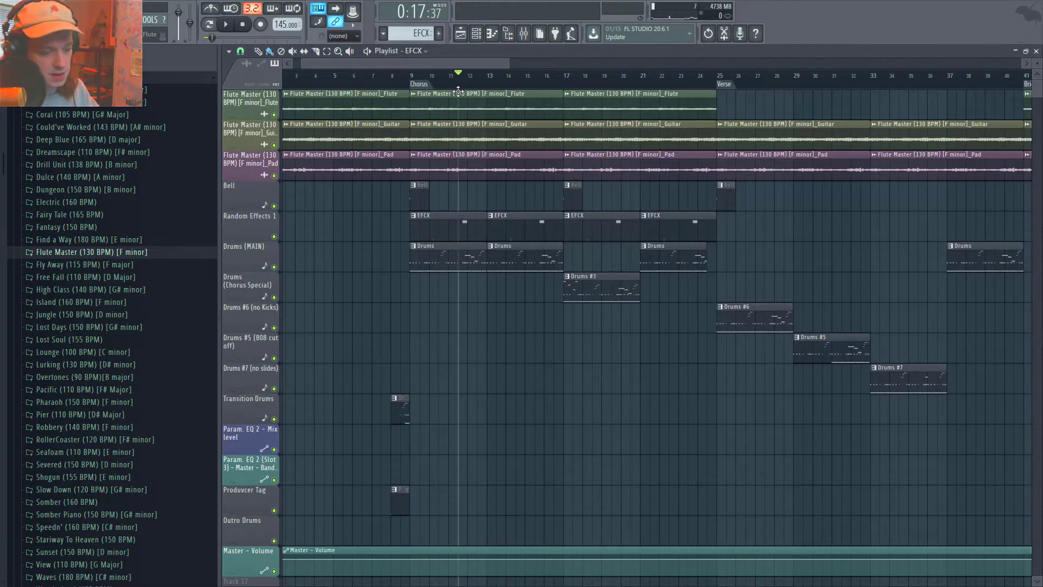
key(space)
key(space)
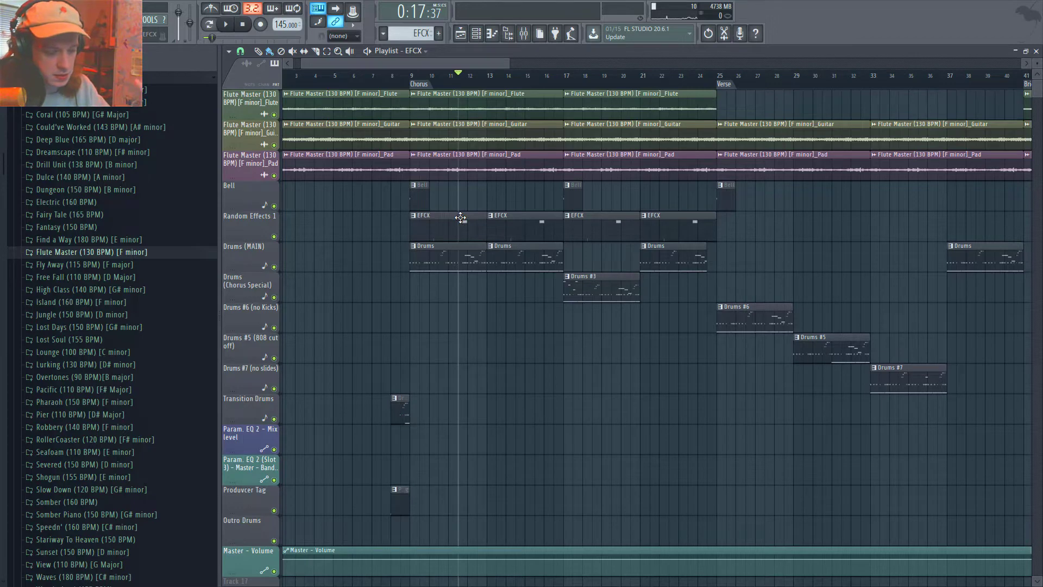
Step: Play the main Drums pattern on its own from the channel rack and look over its 808 - 11 notes
double_click(433, 251)
key(F6)
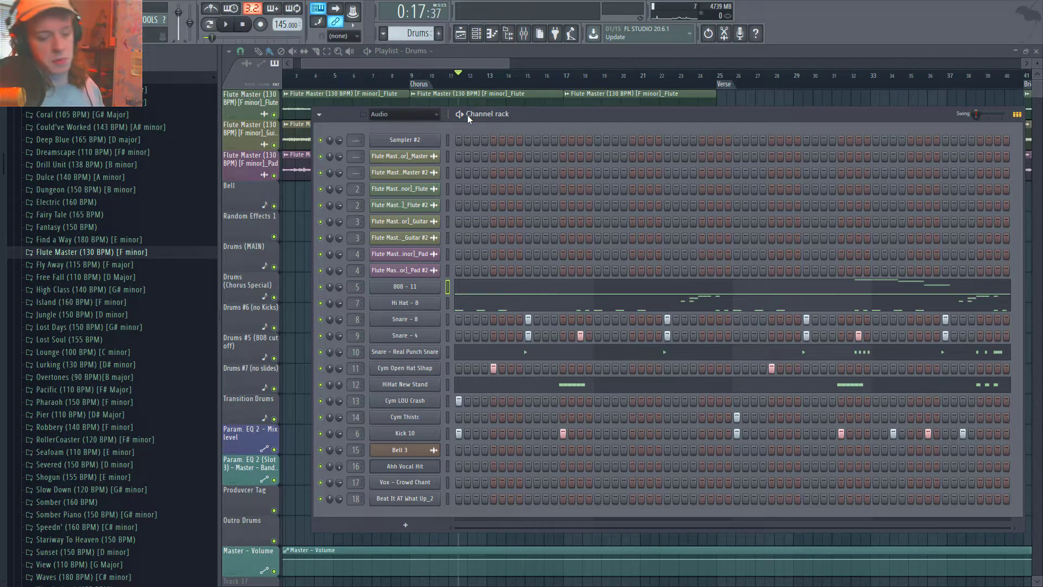
key(space)
drag(607, 120, 536, 70)
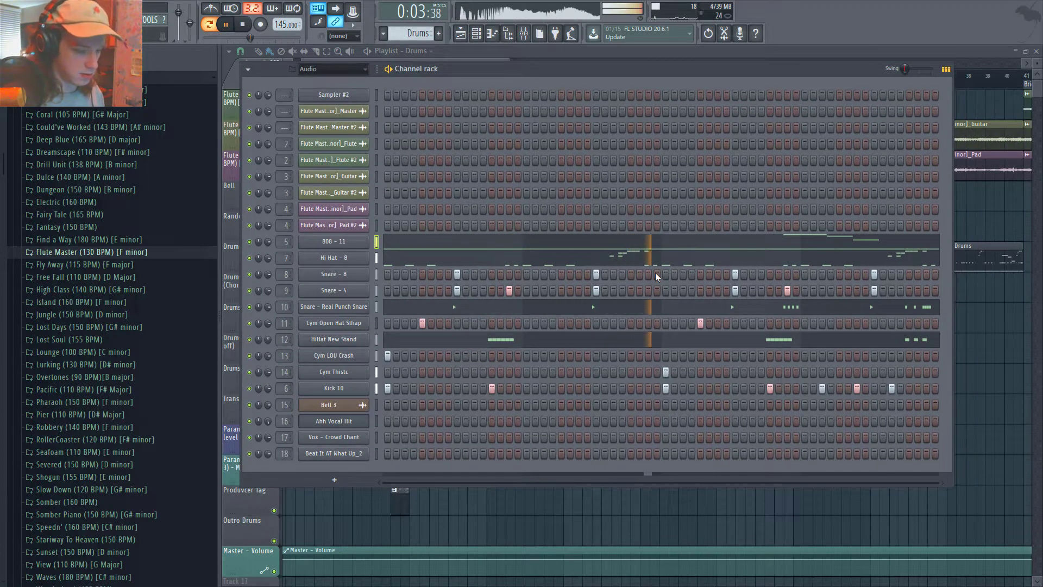
click(680, 244)
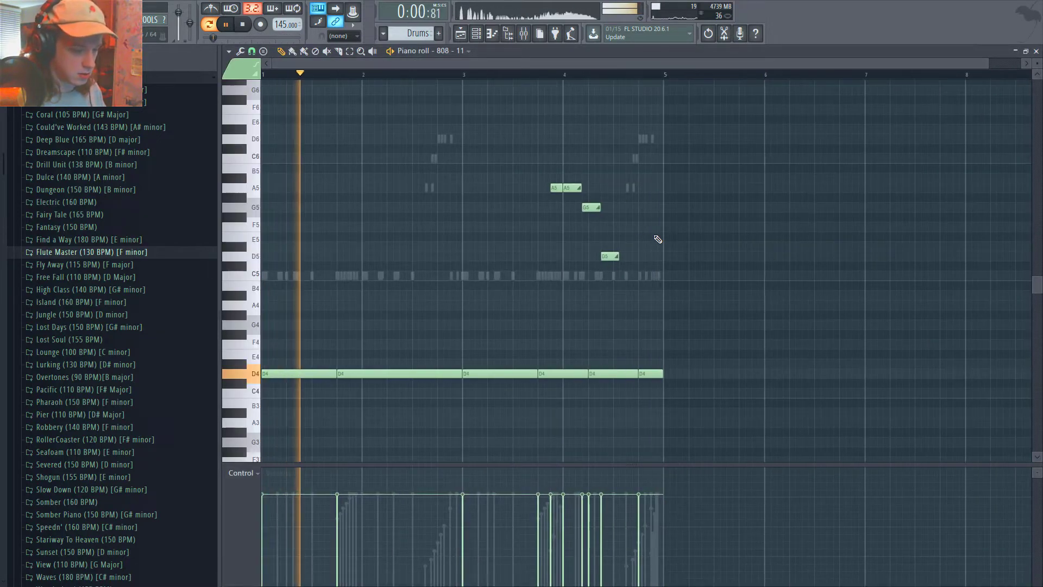
key(F6)
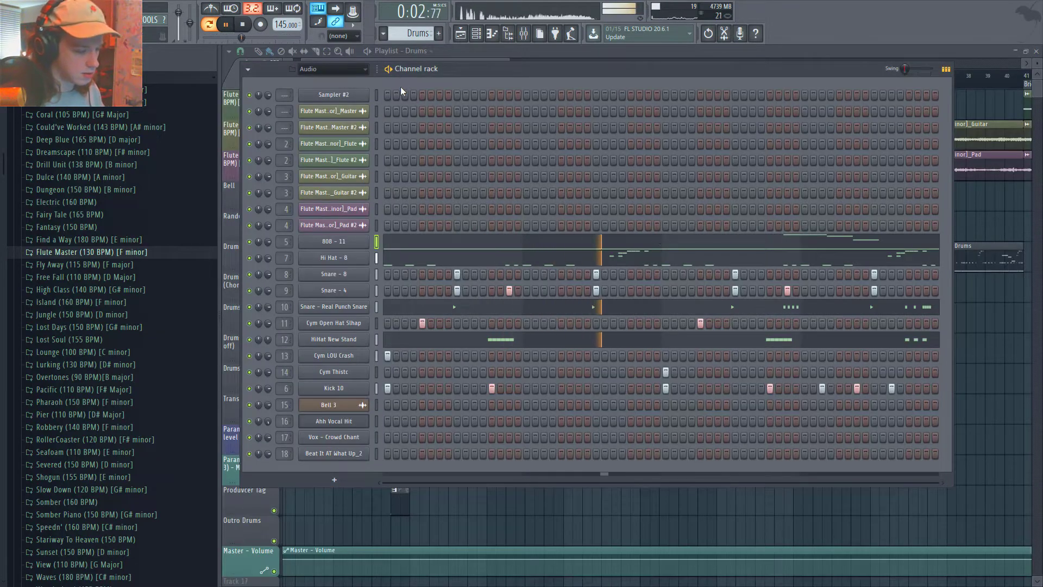
key(space)
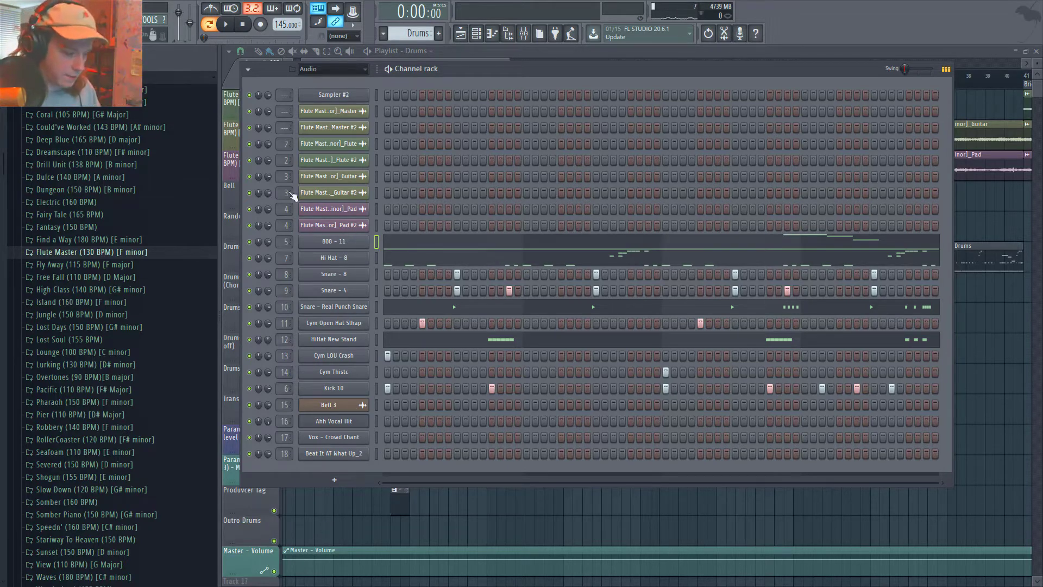
Step: Mute the channels from Hi Hat - 8 down to Vox - Crowd Chant and play the 808 - 11 notes in the piano roll
click(250, 258)
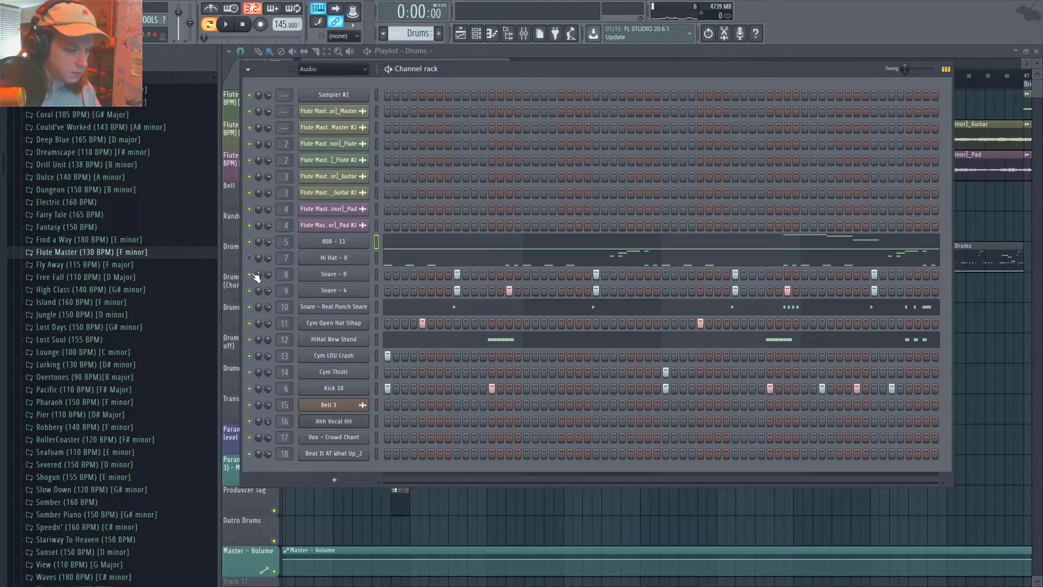
drag(250, 274, 254, 429)
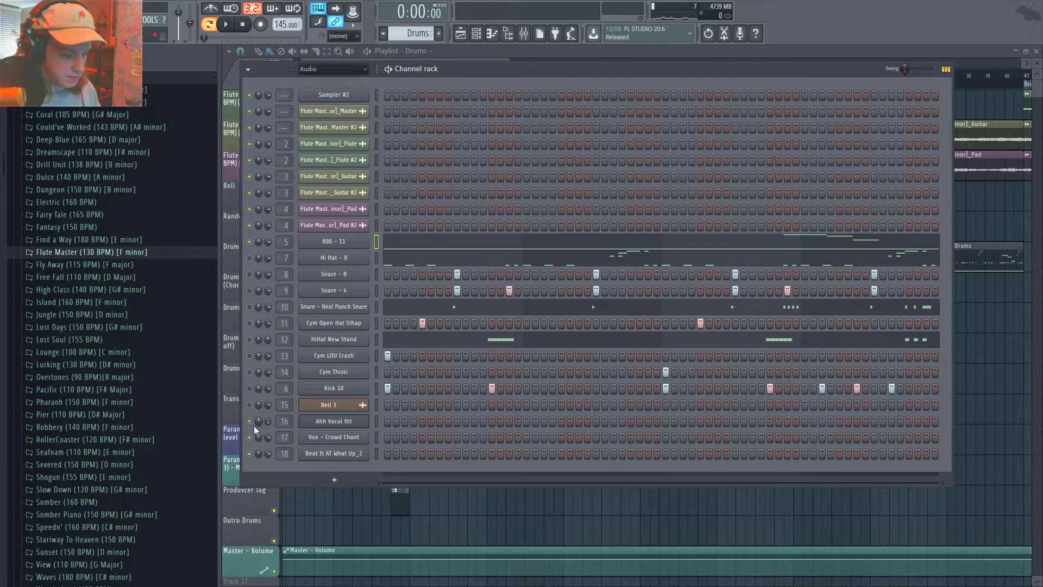
click(409, 250)
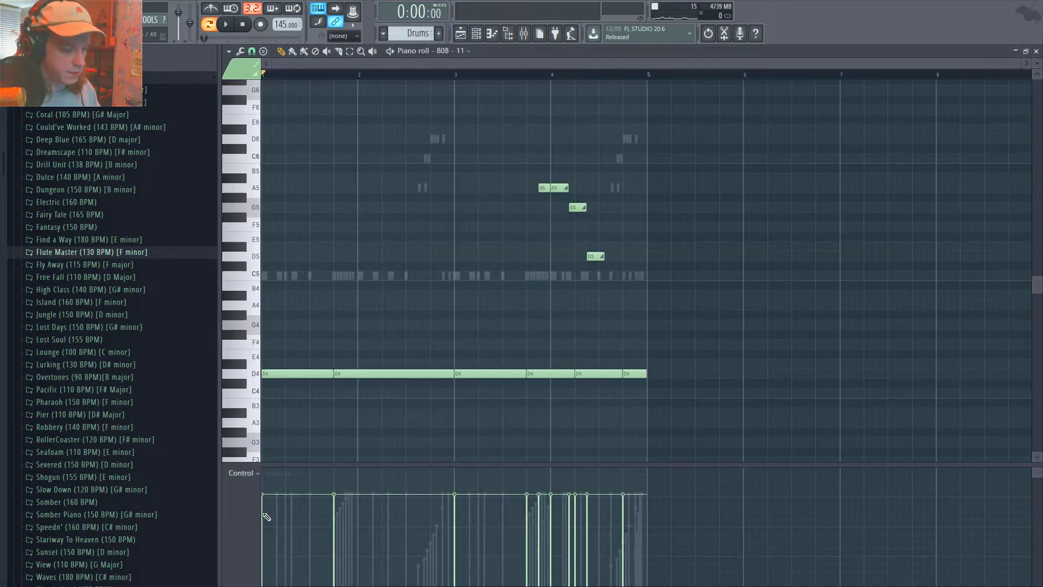
key(space)
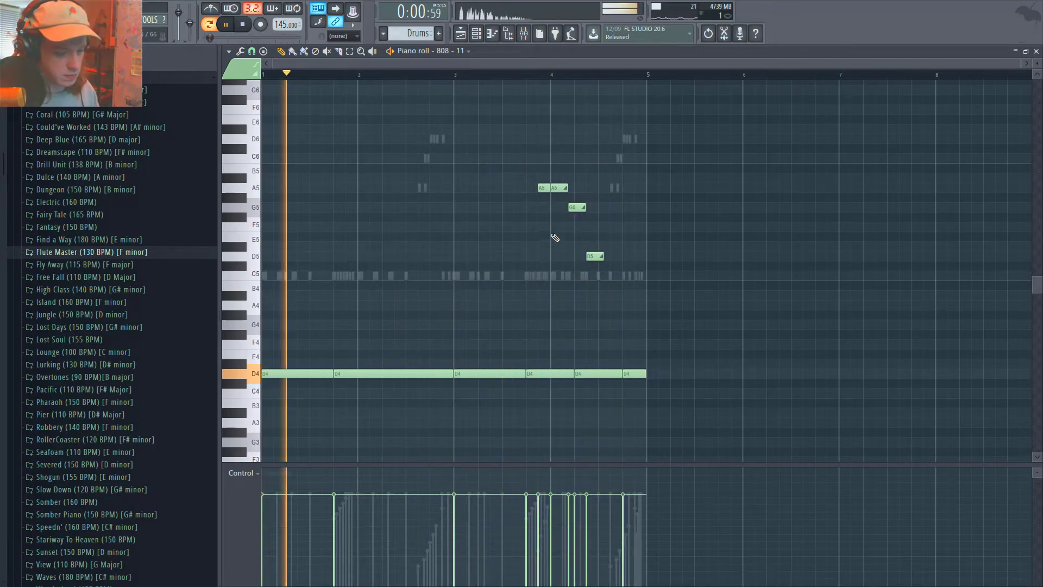
key(space)
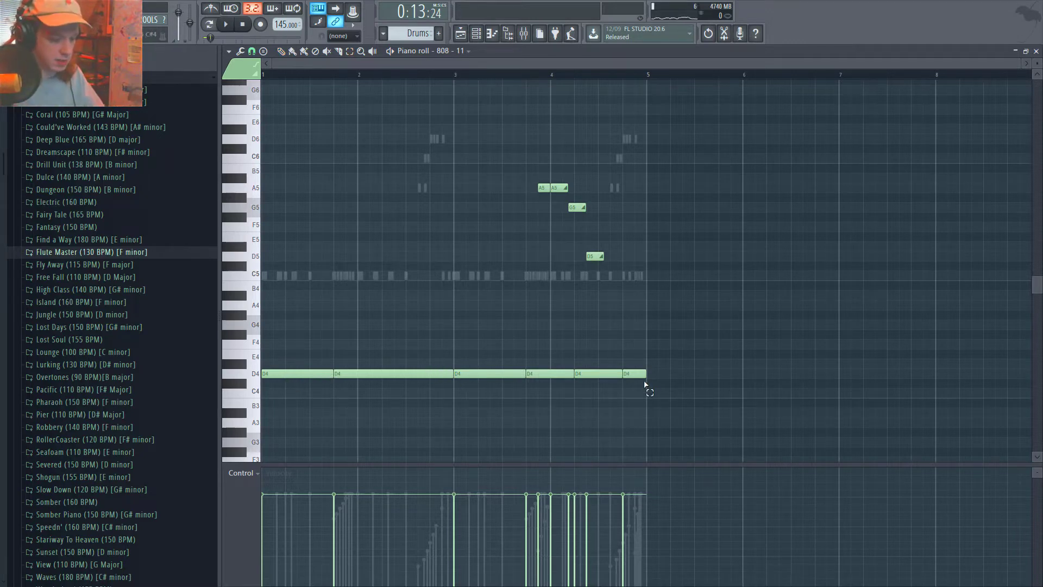
Step: Highlight the 808's D4 notes, then view the first A5 note's properties with slide switched off and close them without accepting
drag(652, 398, 212, 350)
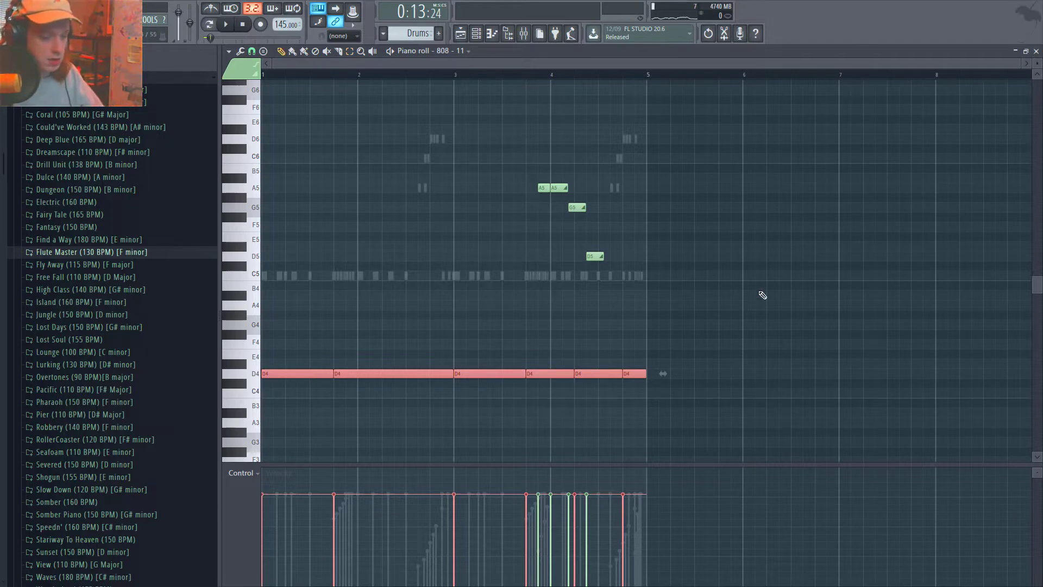
click(762, 295)
click(560, 188)
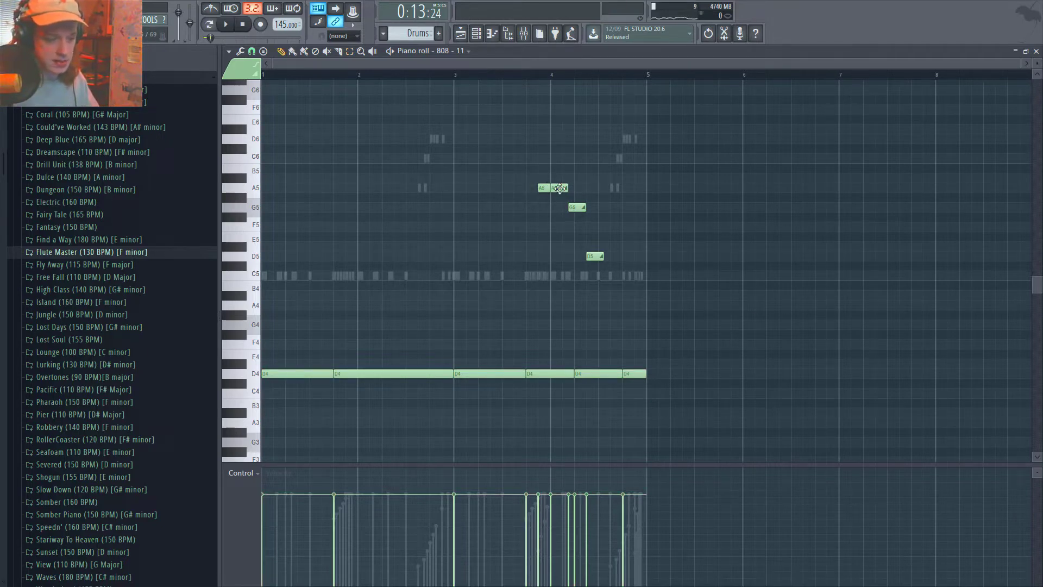
click(545, 191)
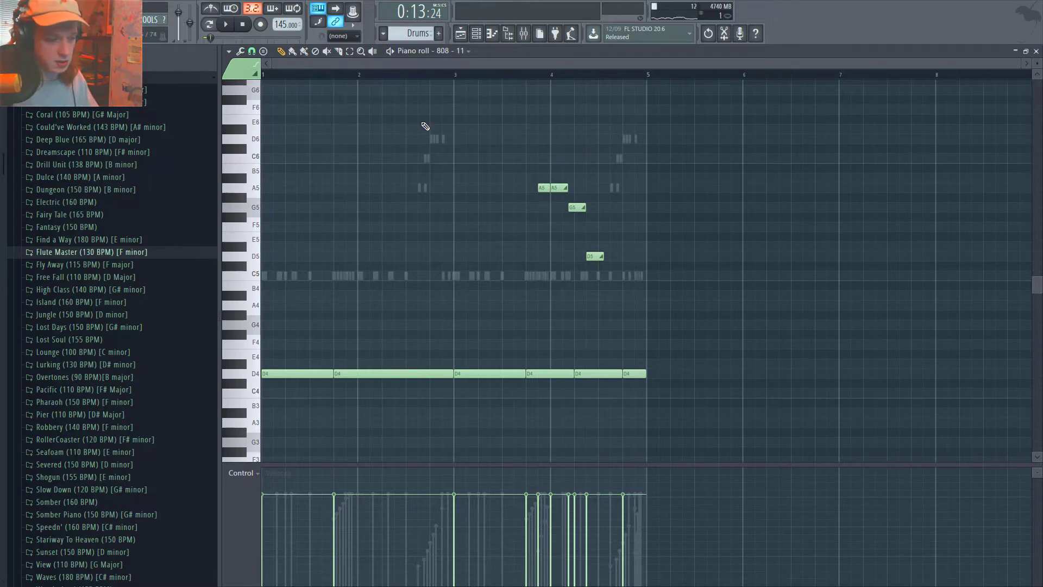
double_click(546, 187)
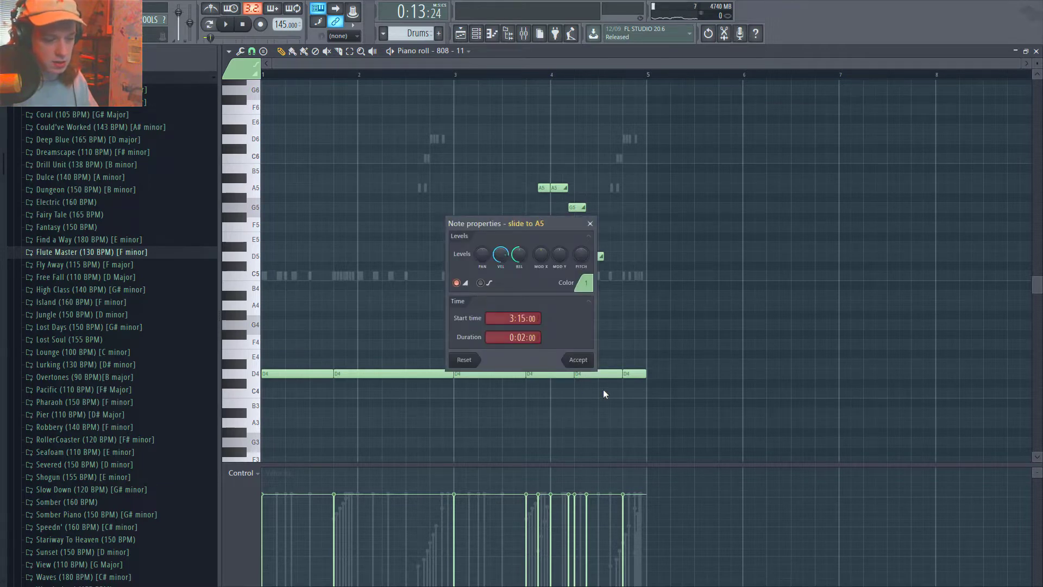
click(466, 284)
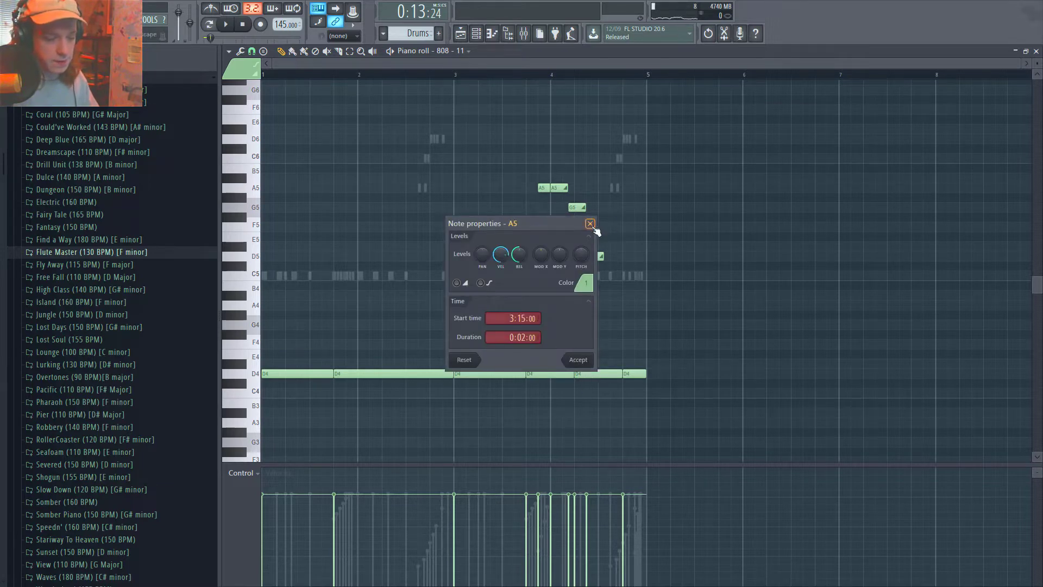
click(590, 224)
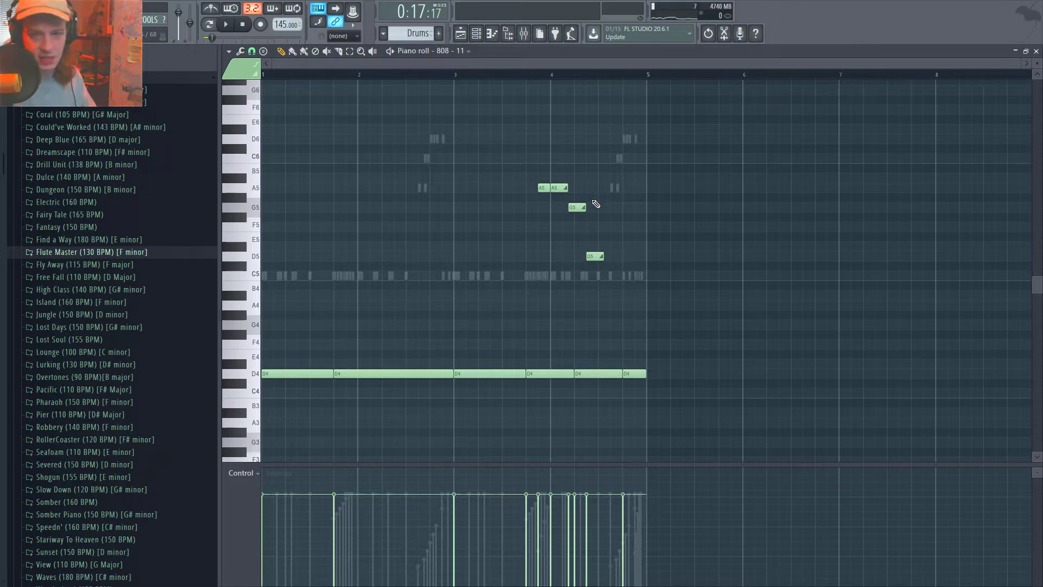
Step: Play the Chorus from bar 11 with the 808 as the only drum sound, following it through the piano roll, channel rack and playlist
click(501, 78)
key(space)
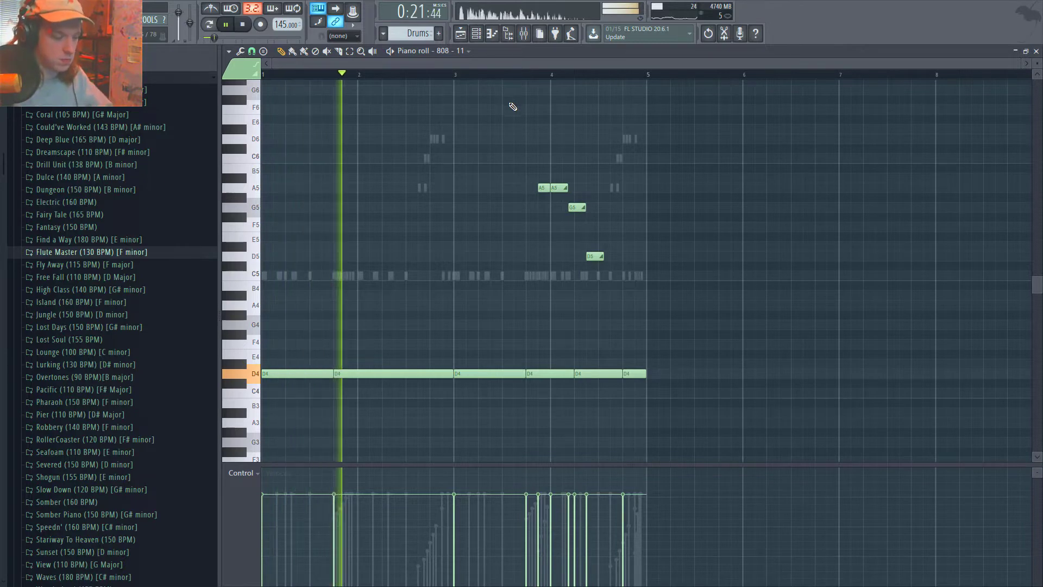
key(F7)
key(F6)
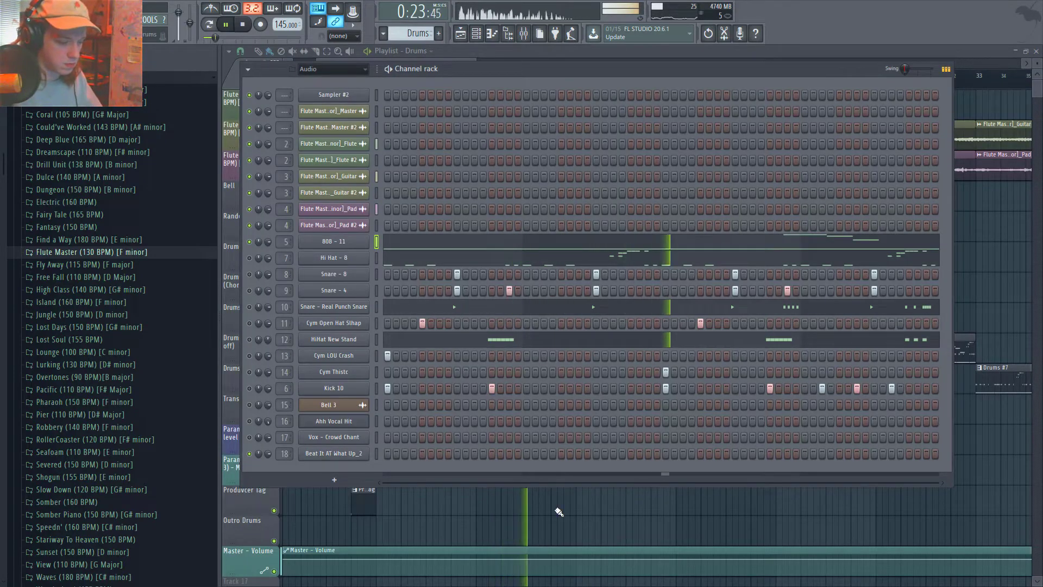
key(F6)
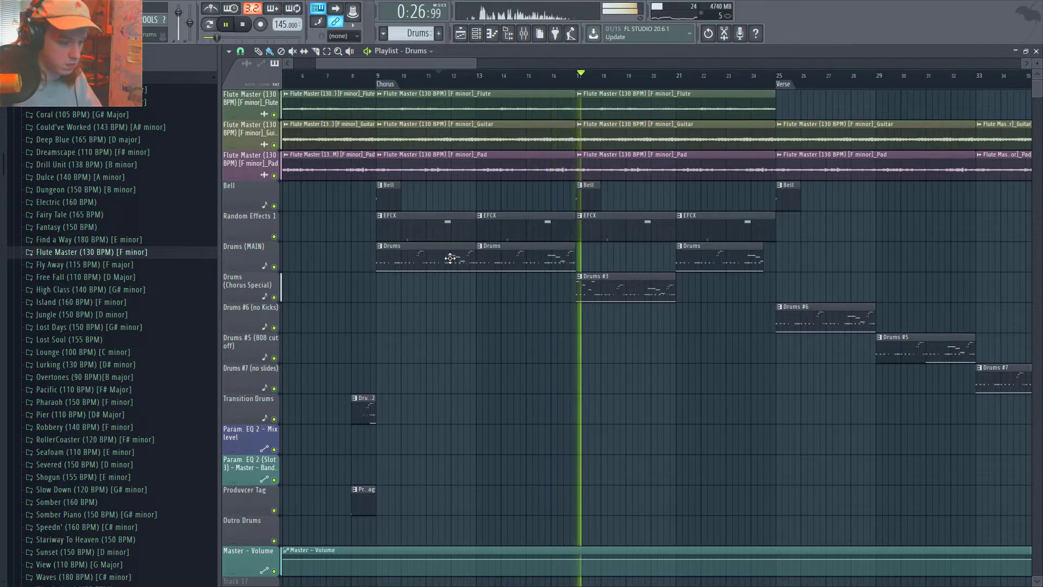
key(space)
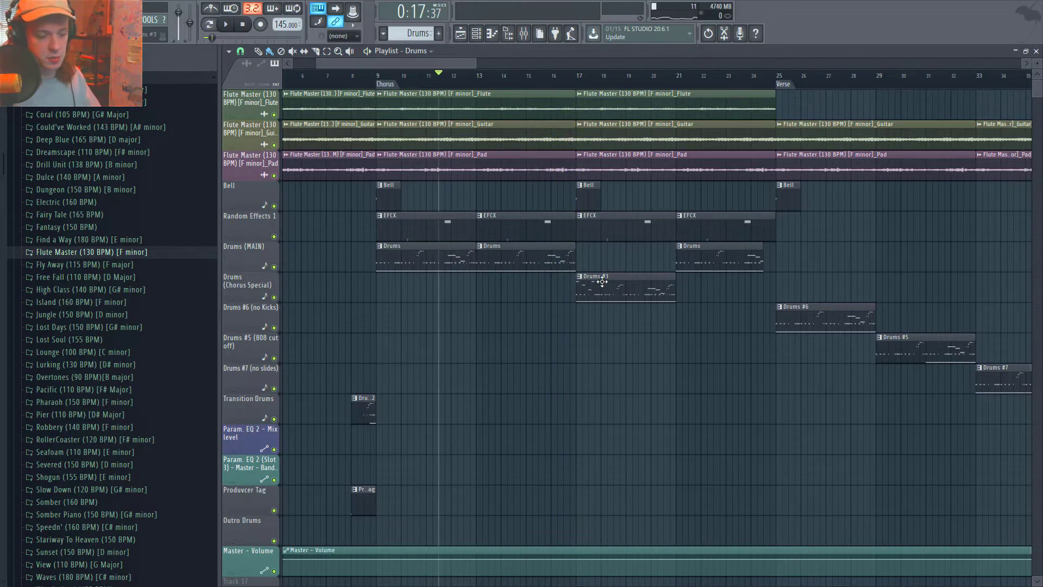
Step: Return playback to the Chorus start at bar 9 and open the main Drums pattern's Hi Hat - 8 notes in the piano roll
click(388, 77)
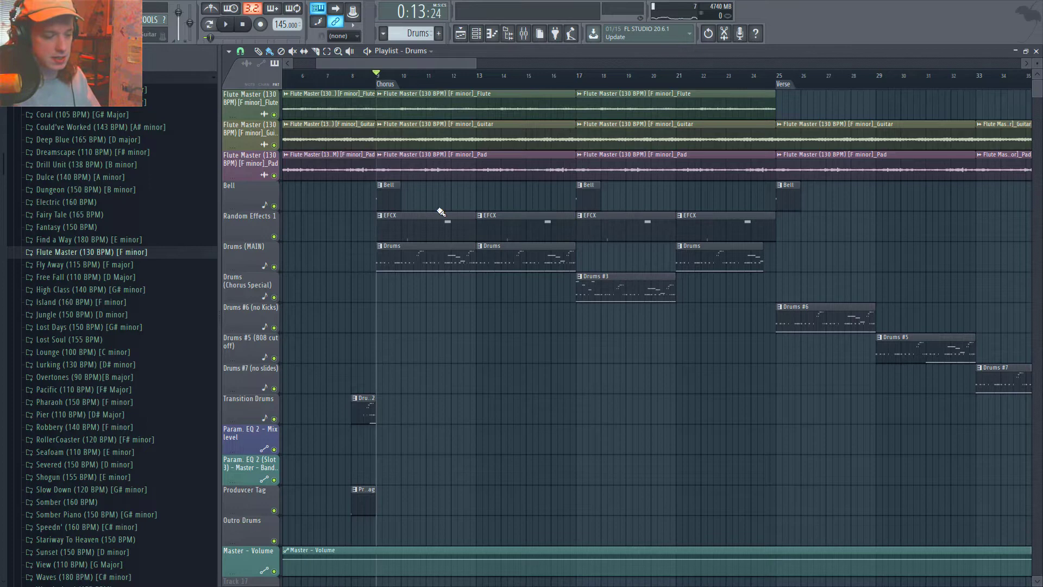
double_click(416, 265)
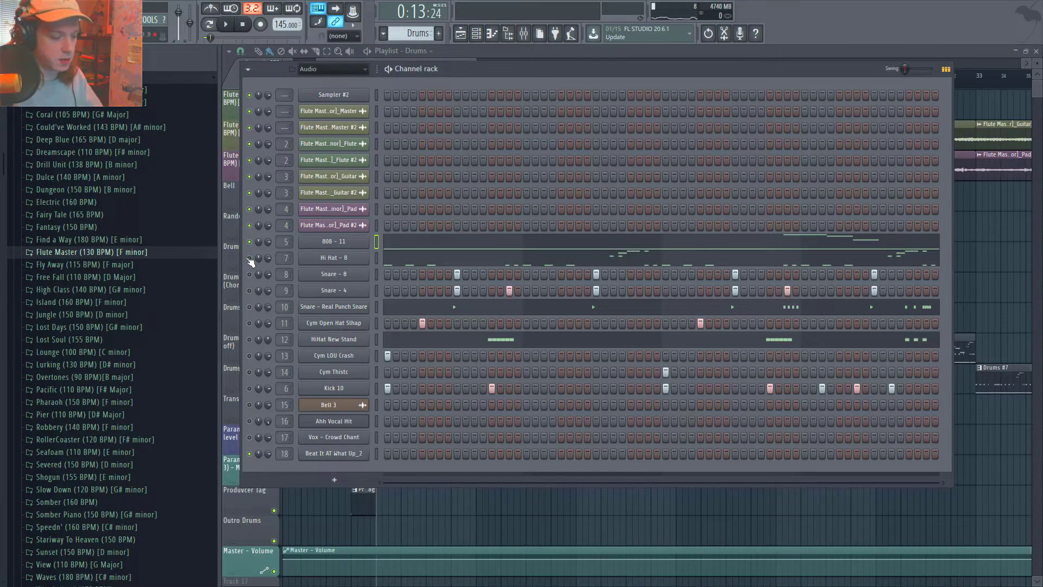
click(426, 262)
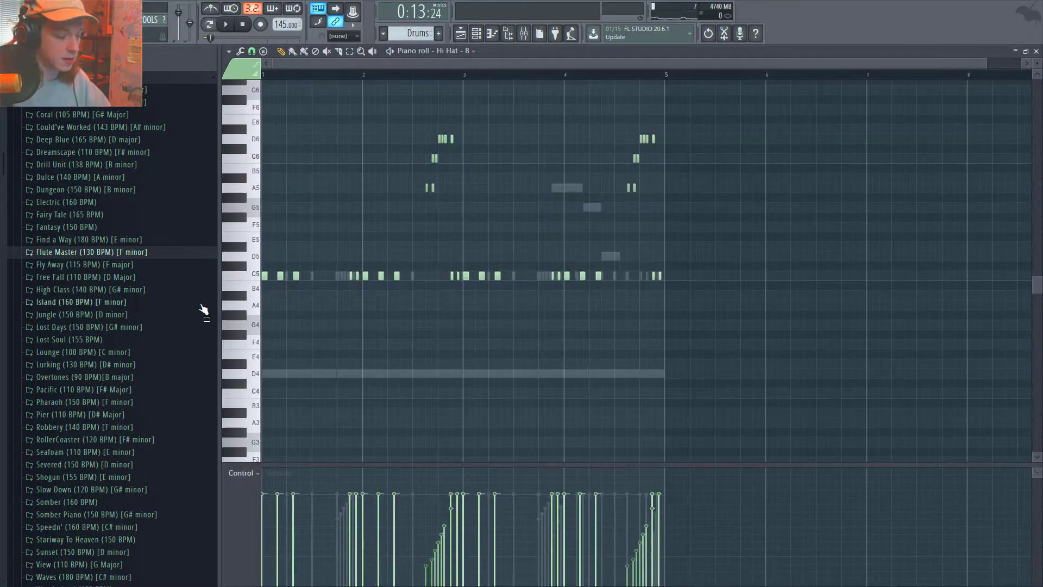
scroll(302, 274, up, 3)
scroll(302, 274, down, 3)
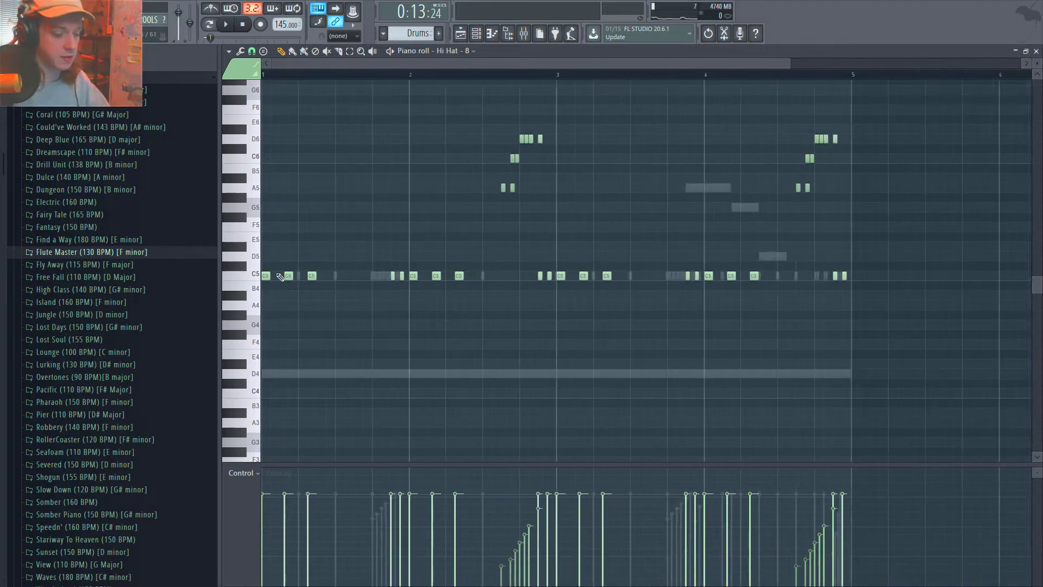
Step: Play the Hi Hat - 8 notes twice from the Chorus start and examine the spacing of the opening C5 hits up close
key(space)
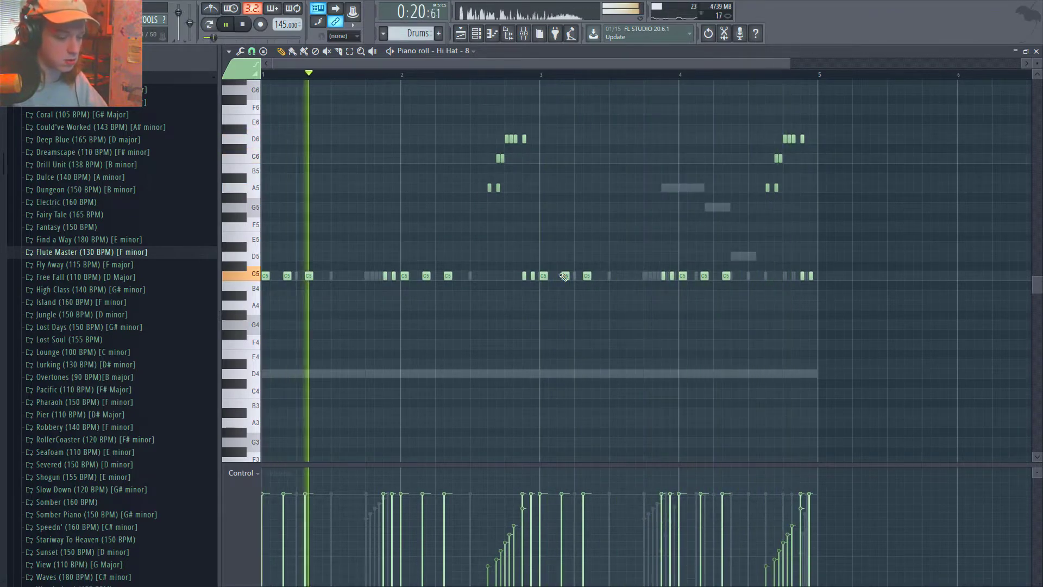
key(space)
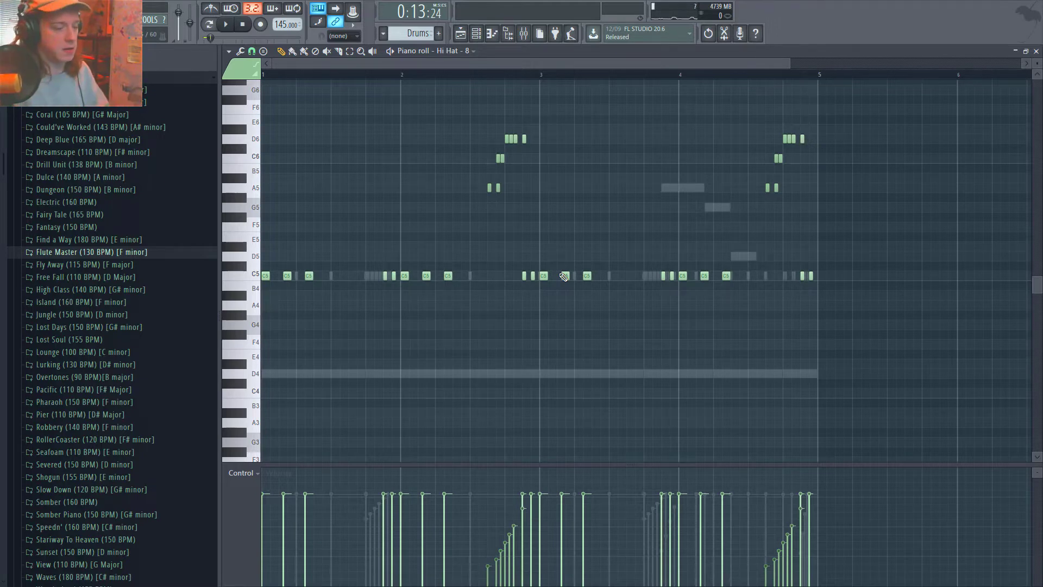
key(space)
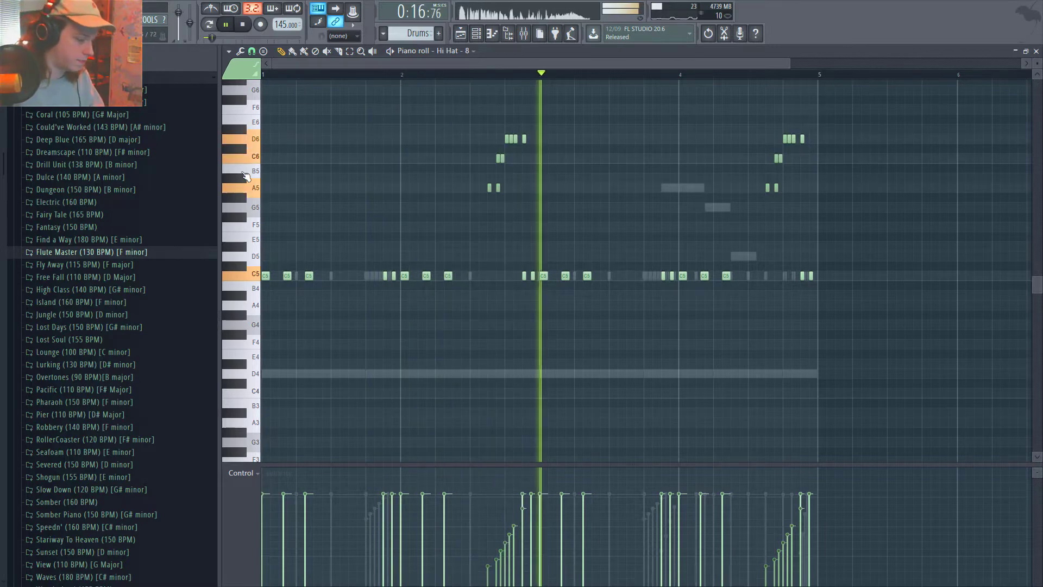
ctrl+scroll(315, 239, up, 5)
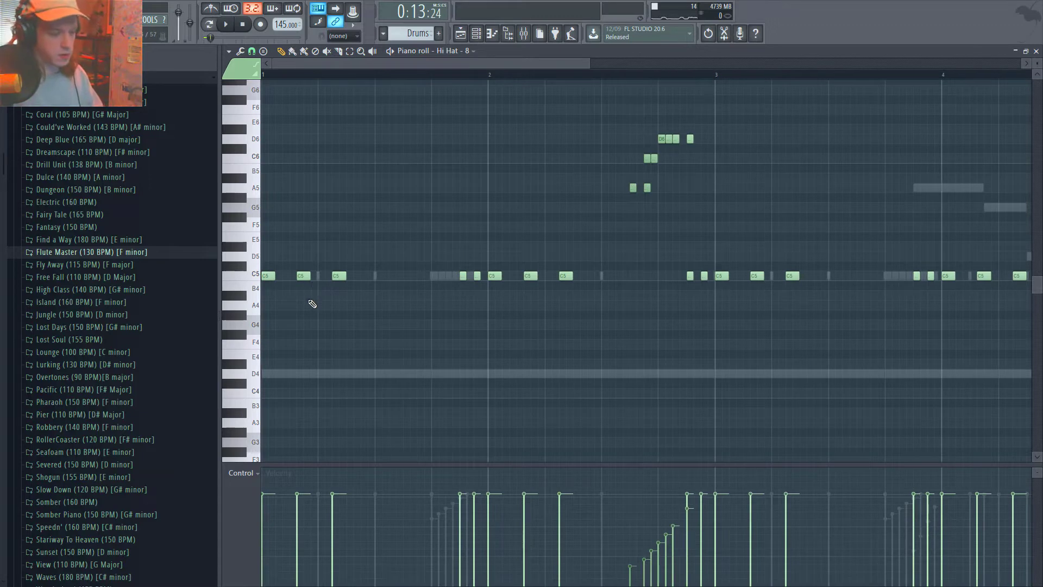
ctrl+scroll(321, 294, up, 2)
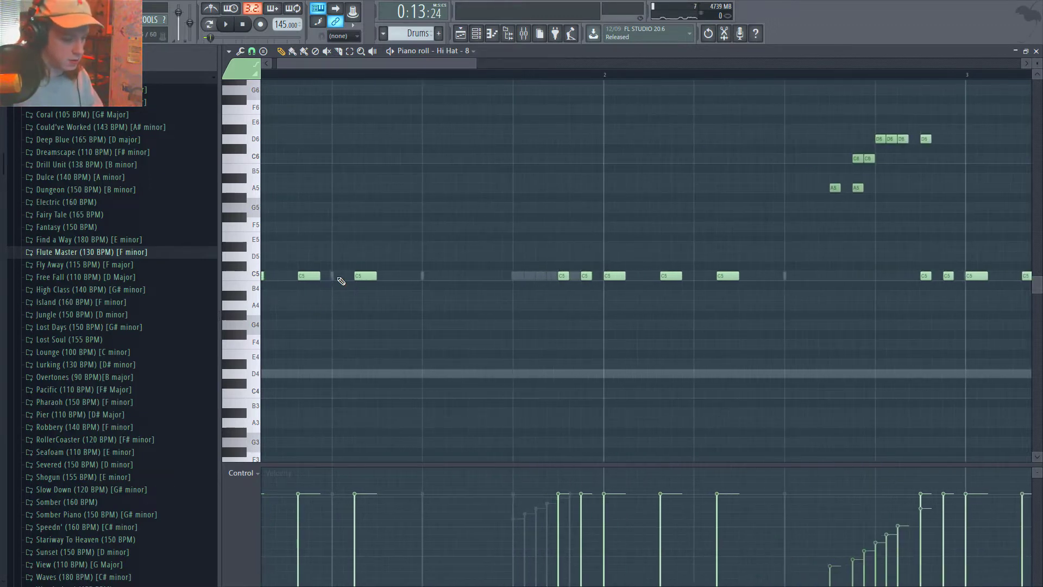
ctrl+scroll(277, 337, down, 3)
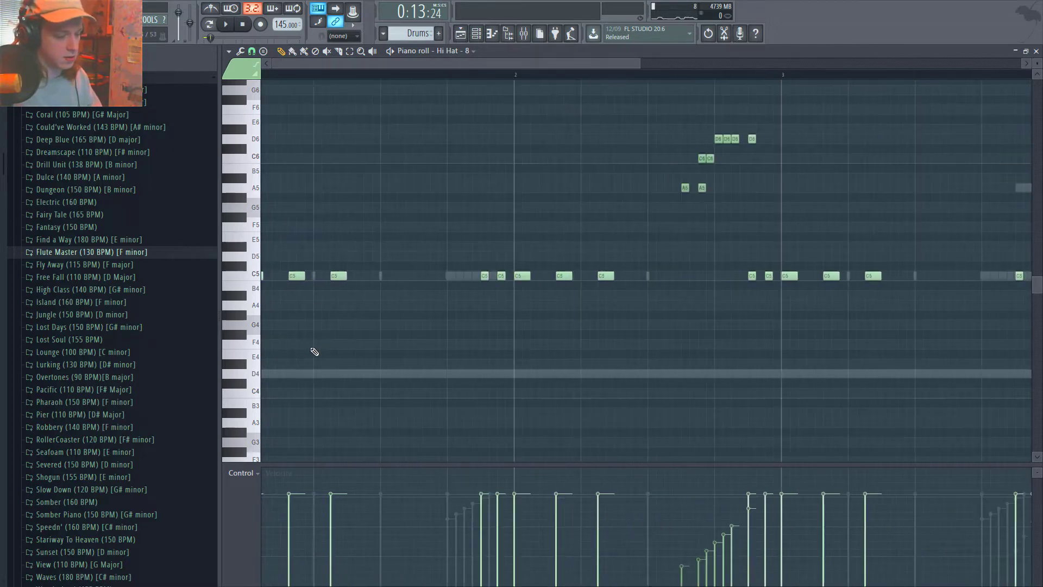
ctrl+scroll(312, 348, down, 4)
Step: Play the Hi Hat - 8 pattern once more and examine the rising A5 to D6 roll at the end of bar 4
key(space)
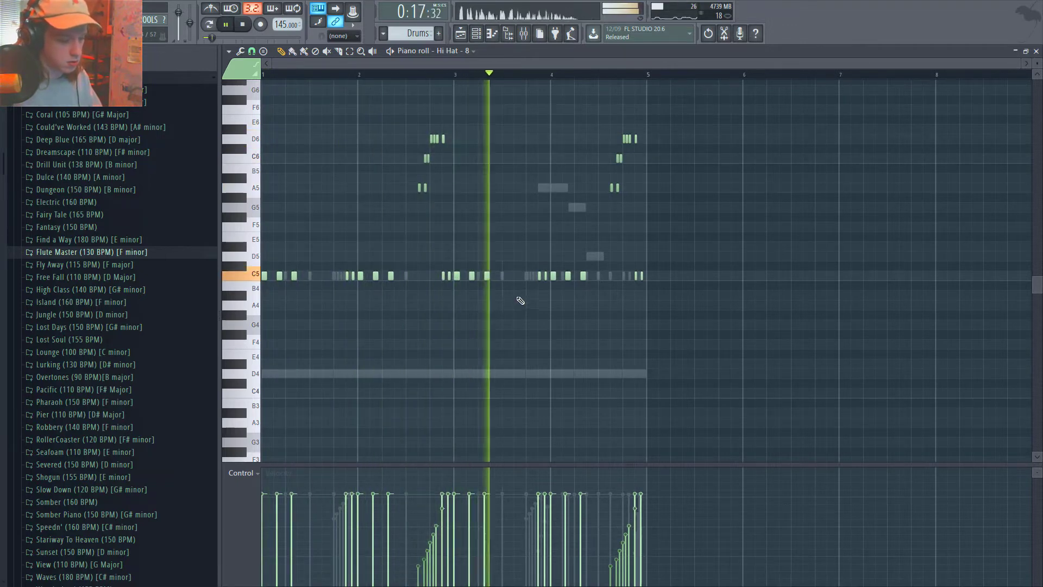
ctrl+scroll(544, 289, up, 3)
ctrl+scroll(652, 163, up, 2)
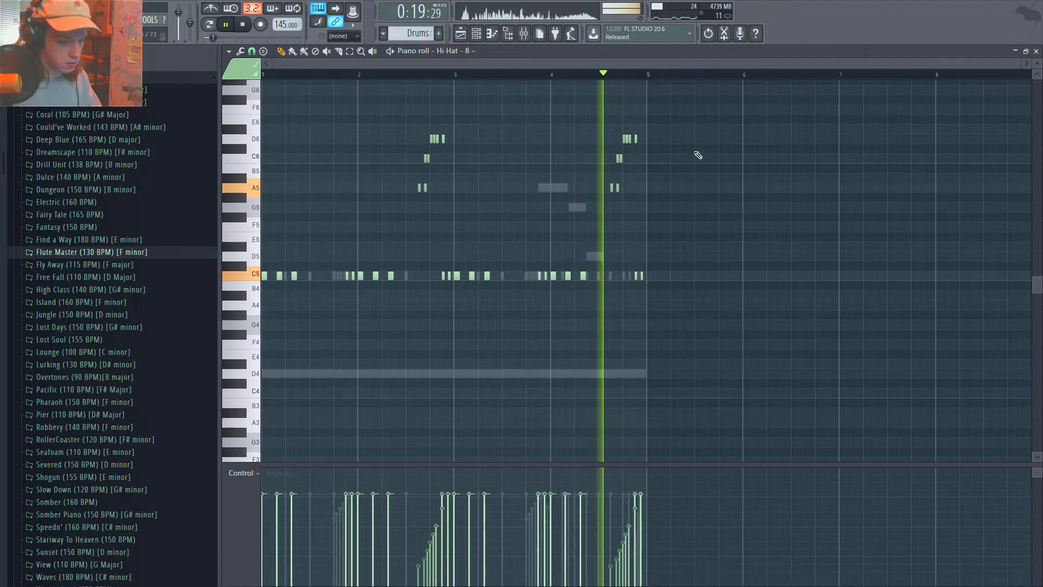
key(space)
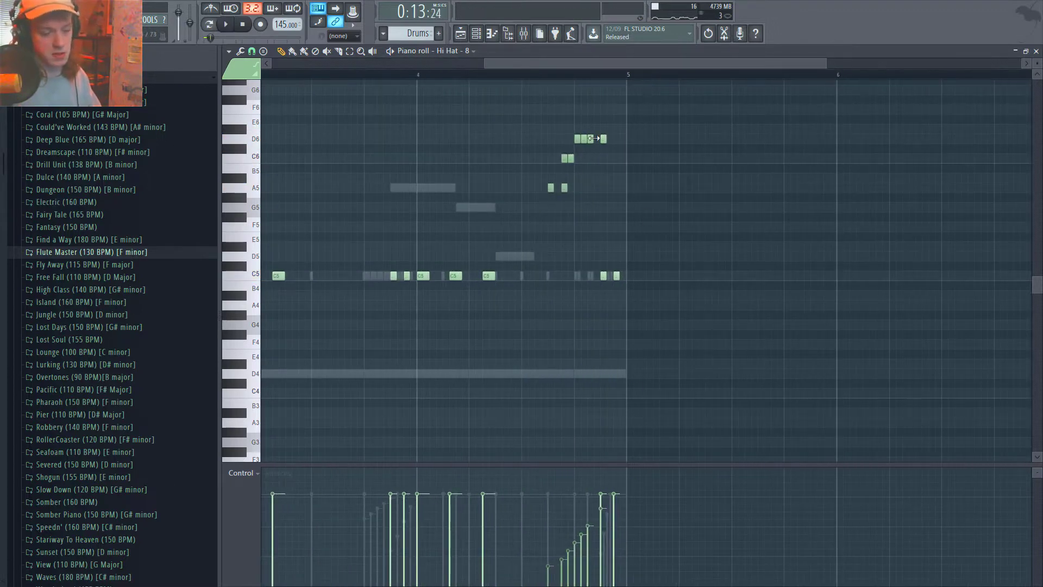
ctrl+scroll(373, 396, down, 3)
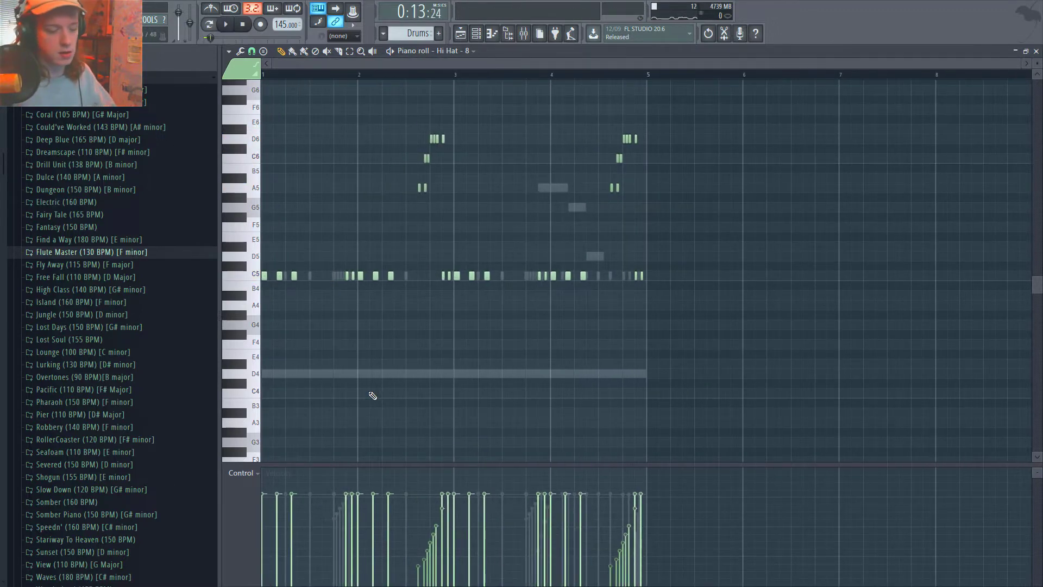
Step: Play the Chorus from the channel rack with Snare - 8 and Snare - 4 added, and briefly view the Snare - 4 sample settings
key(F7)
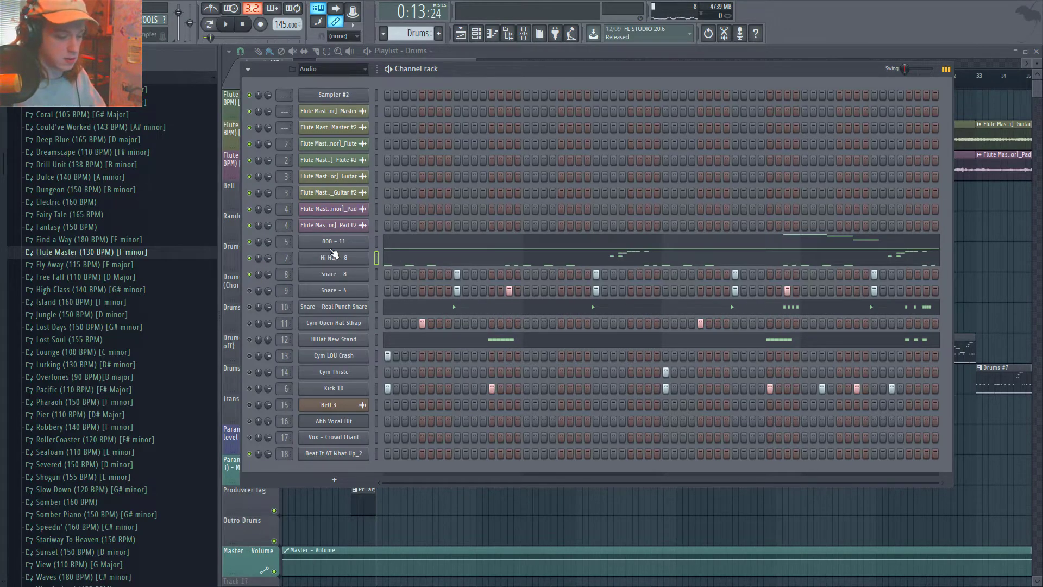
key(space)
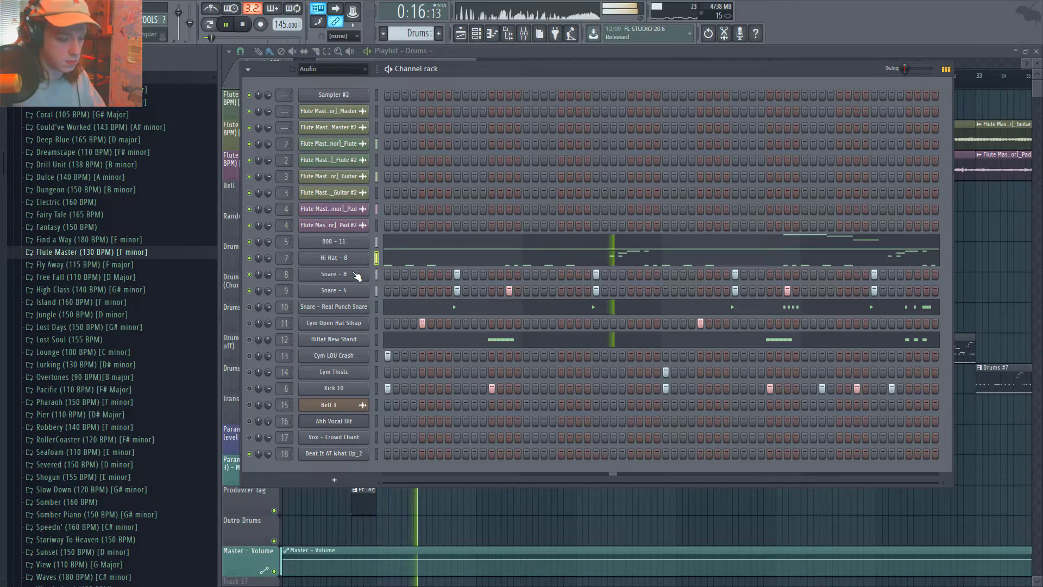
click(349, 290)
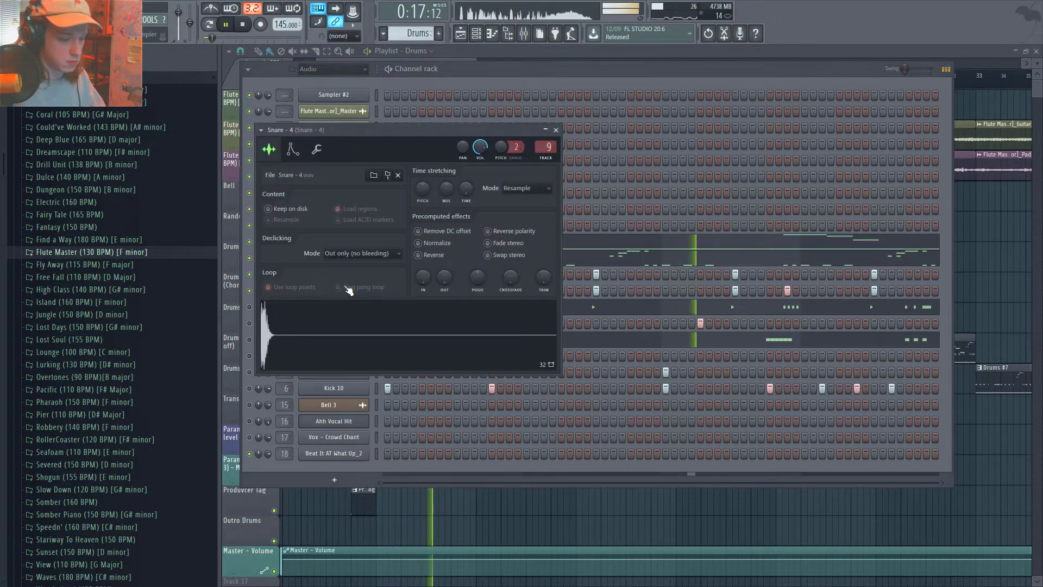
click(555, 130)
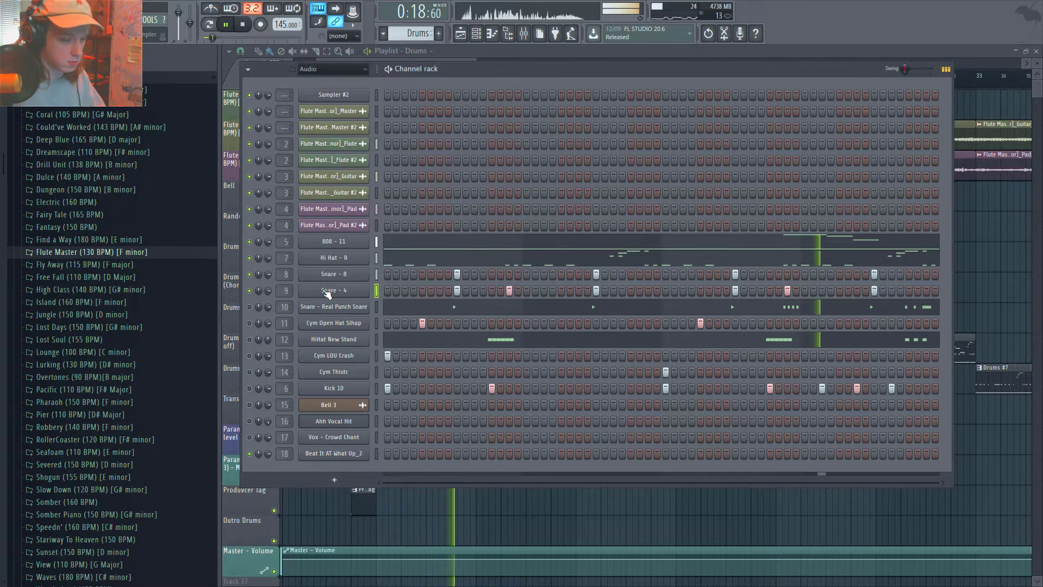
click(512, 37)
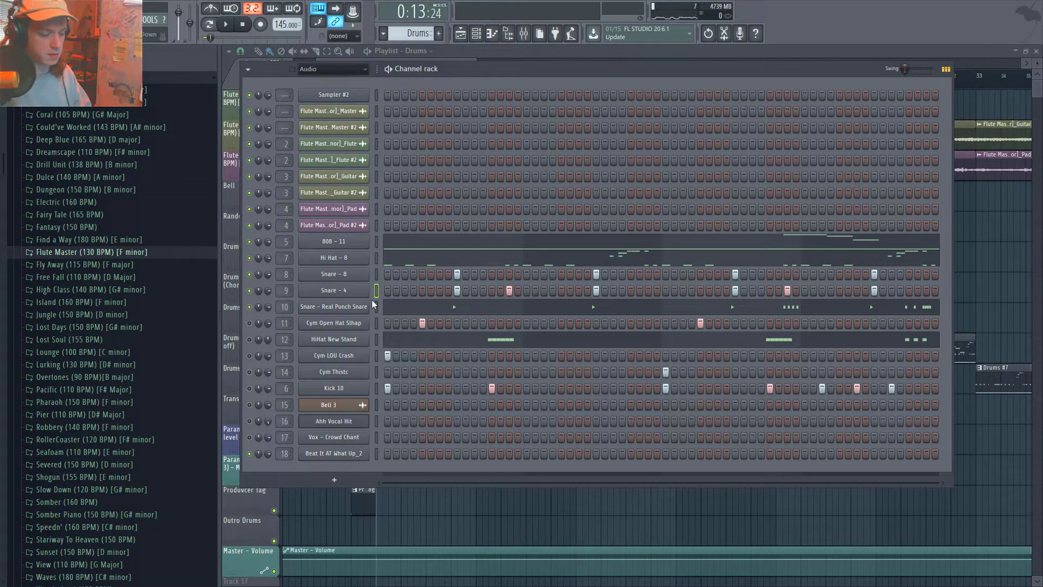
Step: Play the Snare - Real Punch Snare part and examine its roll notes around bars 3 to 5 in the piano roll
key(space)
click(468, 307)
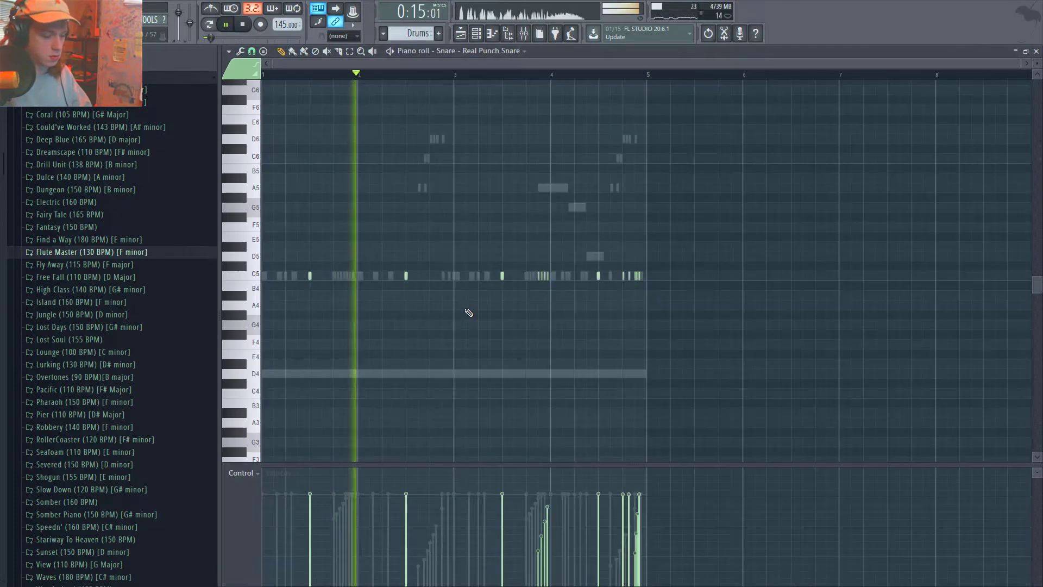
key(F7)
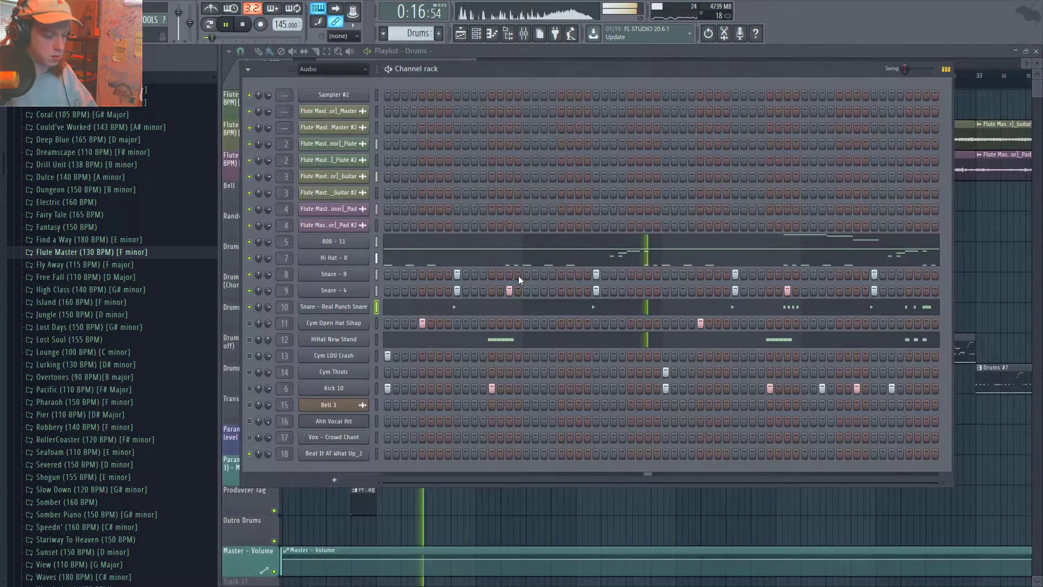
click(776, 308)
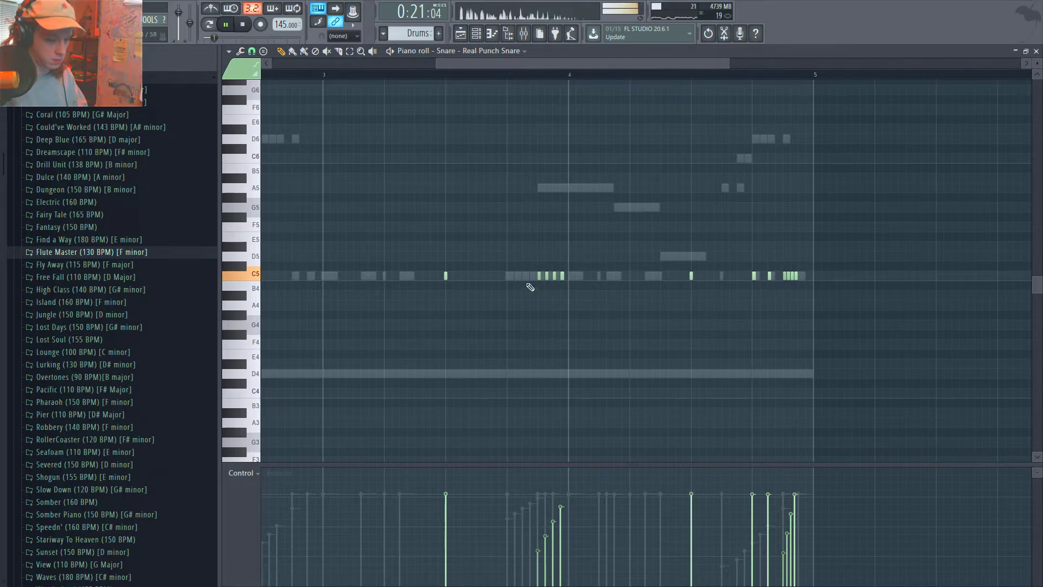
key(space)
key(F7)
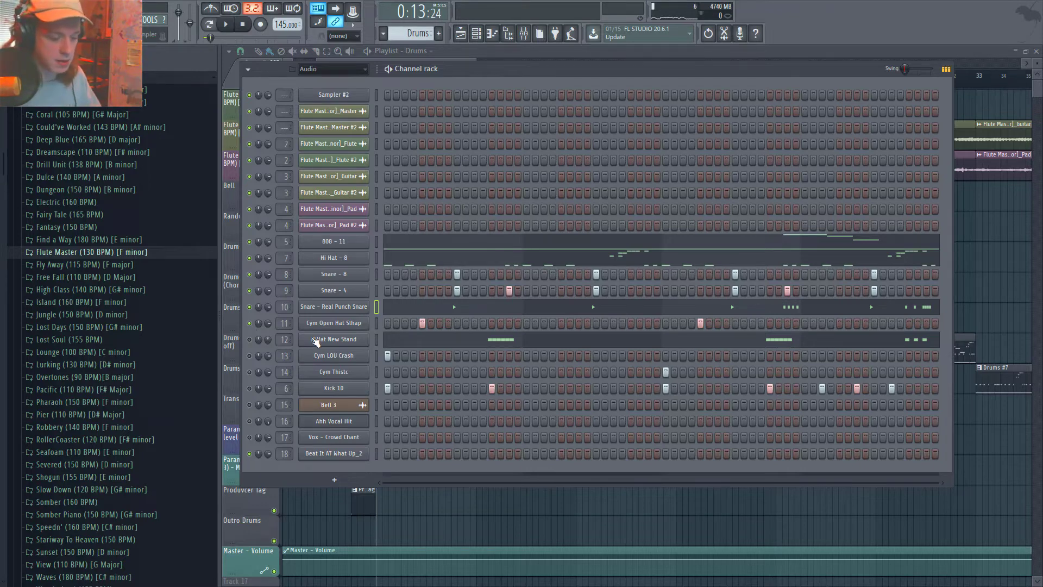
Step: Play the Chorus with Cym Open Hat Sthap included and follow the HiHat New Stand notes in the piano roll
key(space)
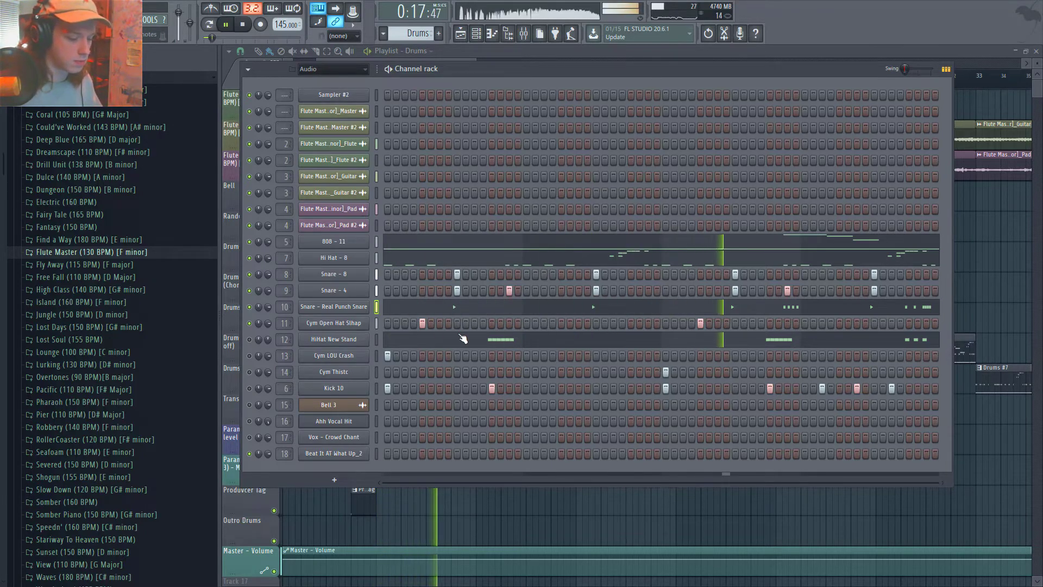
click(432, 342)
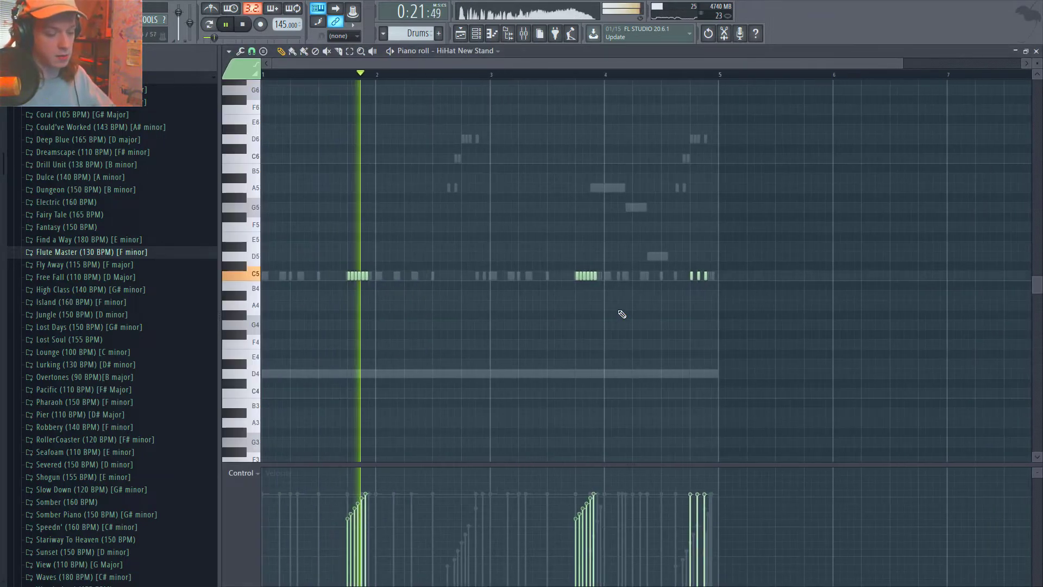
key(F6)
Step: Unmute the Cym LOU Crash and Cym Thistc channels and play the Chorus with both cymbals
click(249, 356)
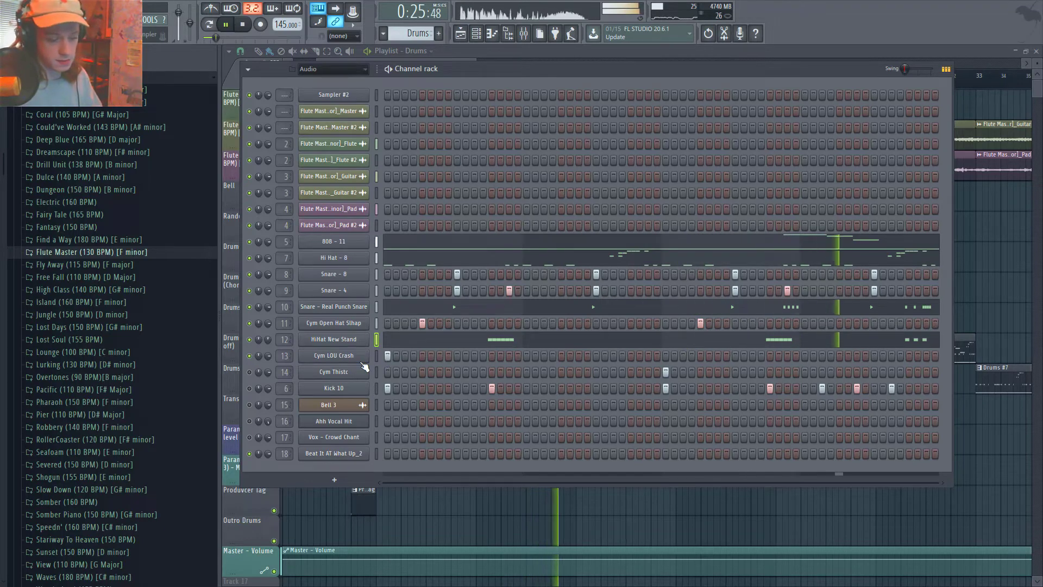
click(249, 373)
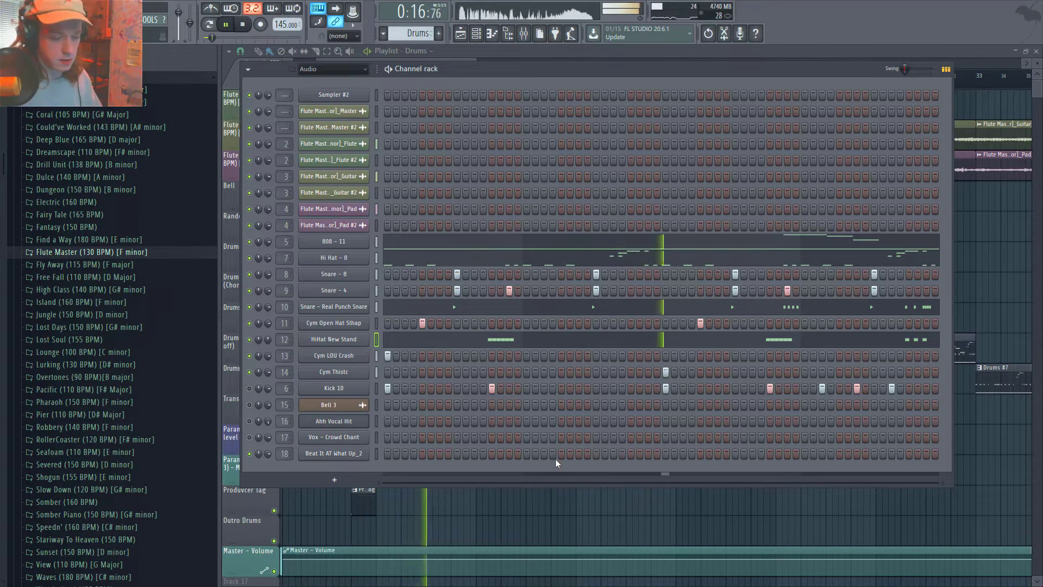
key(space)
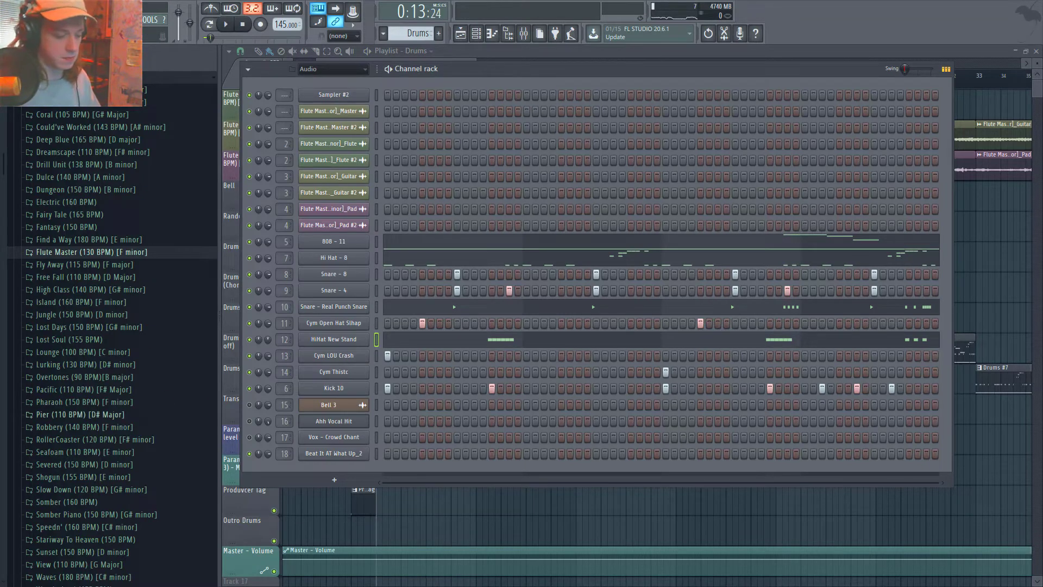
Step: Play the Chorus with Kick 10 included, then unmute the Bell 3 and Ahh Vocal Hit channels during playback
key(space)
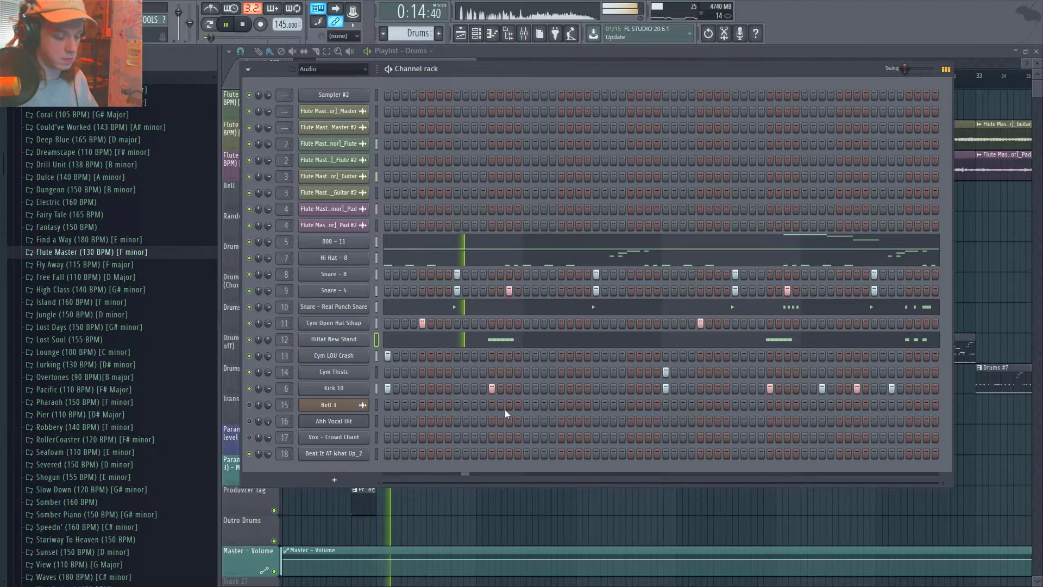
key(space)
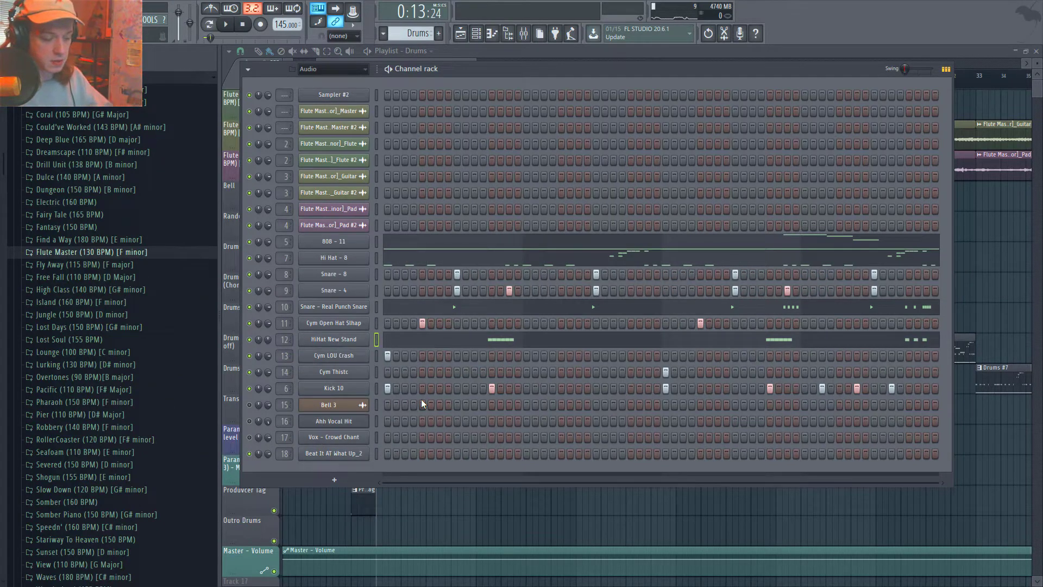
key(space)
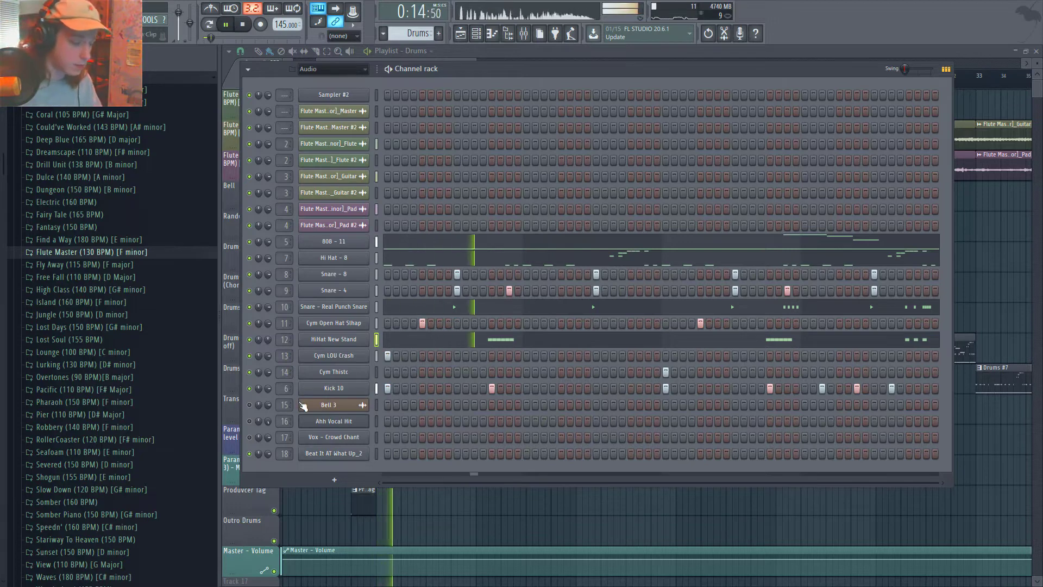
click(249, 404)
click(250, 421)
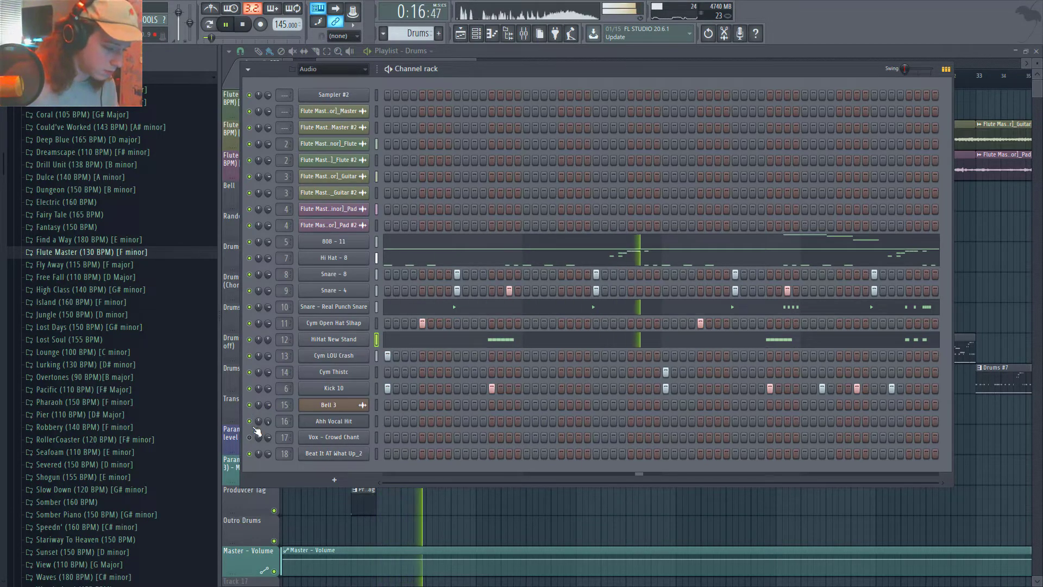
Step: Follow the Chorus playback in the playlist and view the second EFCX clip's Ahh Vocal Hit note in the piano roll
key(F6)
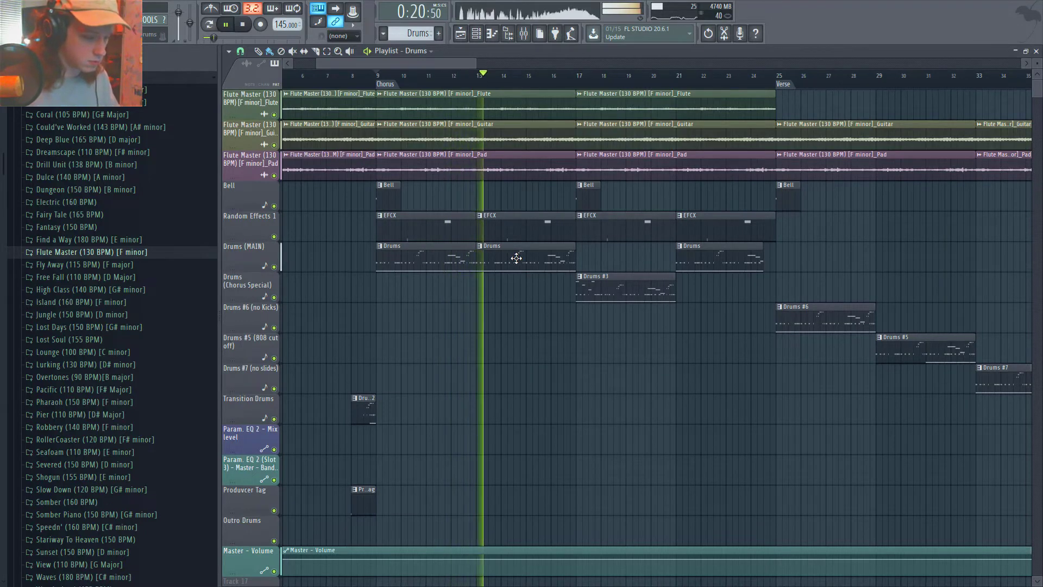
double_click(524, 230)
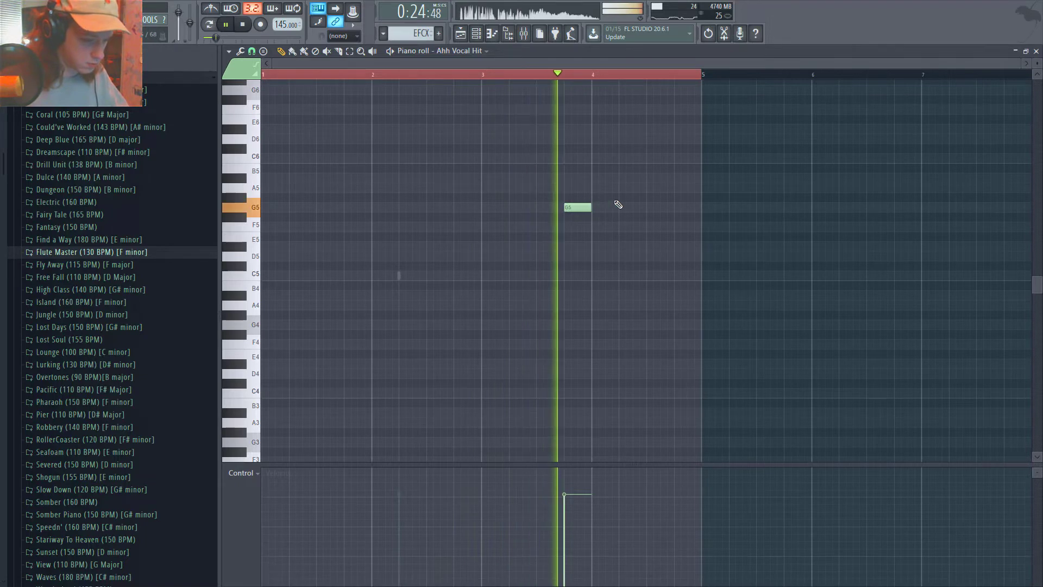
key(F6)
key(F6)
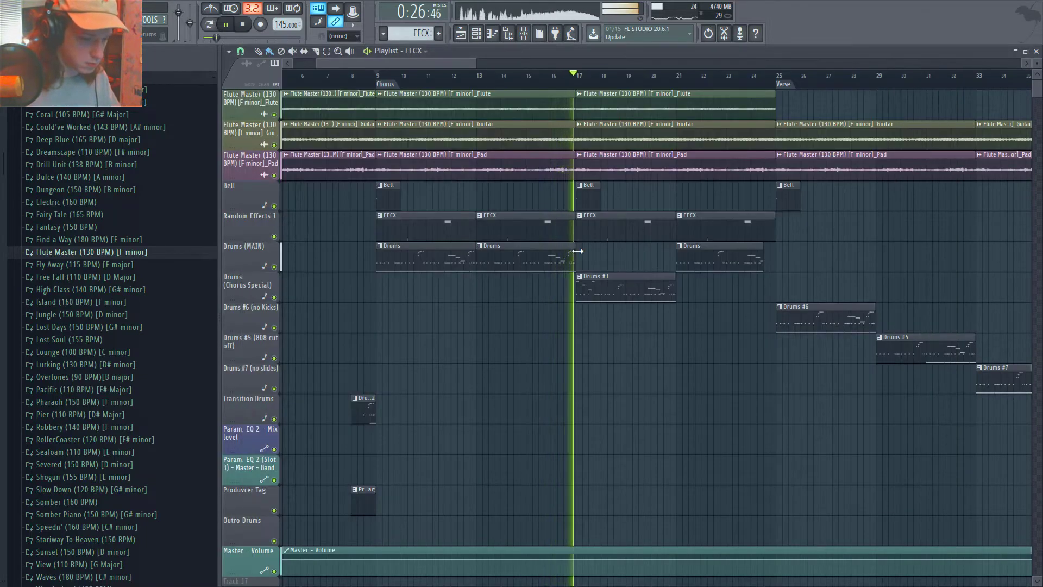
Step: Stop playback, move the playhead to bar 17, and view the Drums #3 pattern's channels and its 808 notes in the piano roll
key(space)
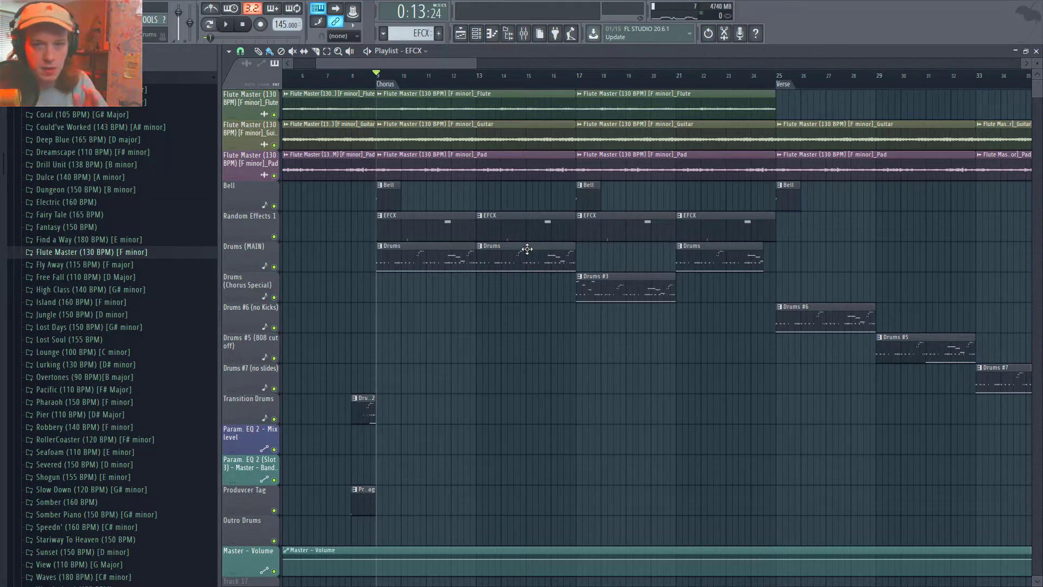
click(577, 75)
click(585, 283)
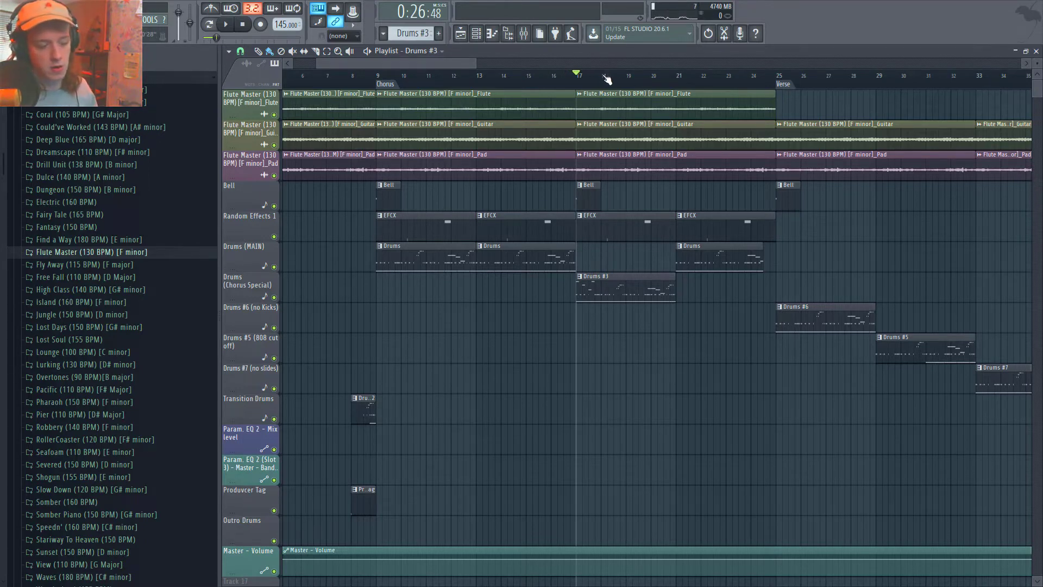
double_click(665, 288)
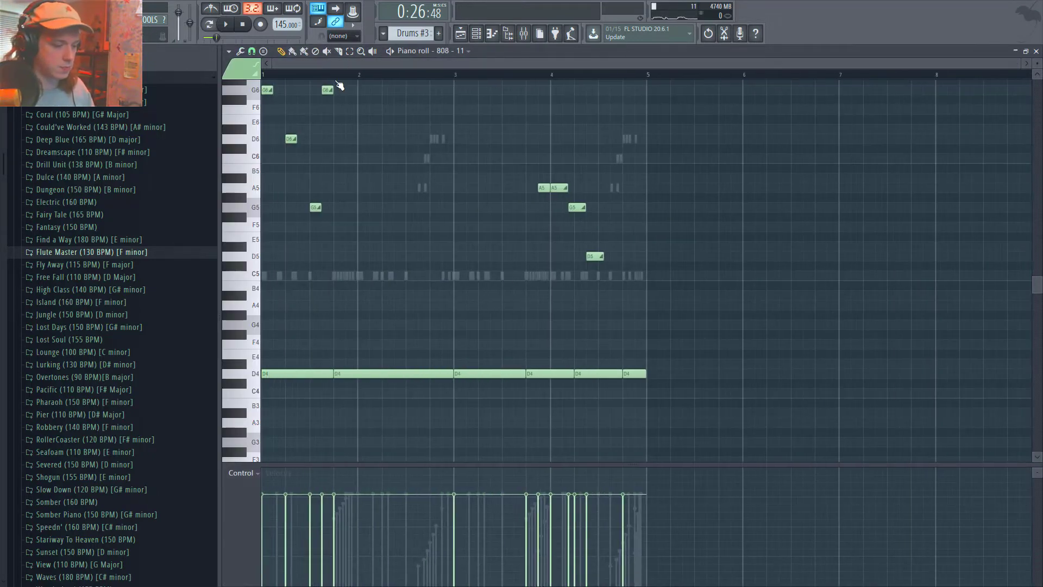
key(Escape)
key(F6)
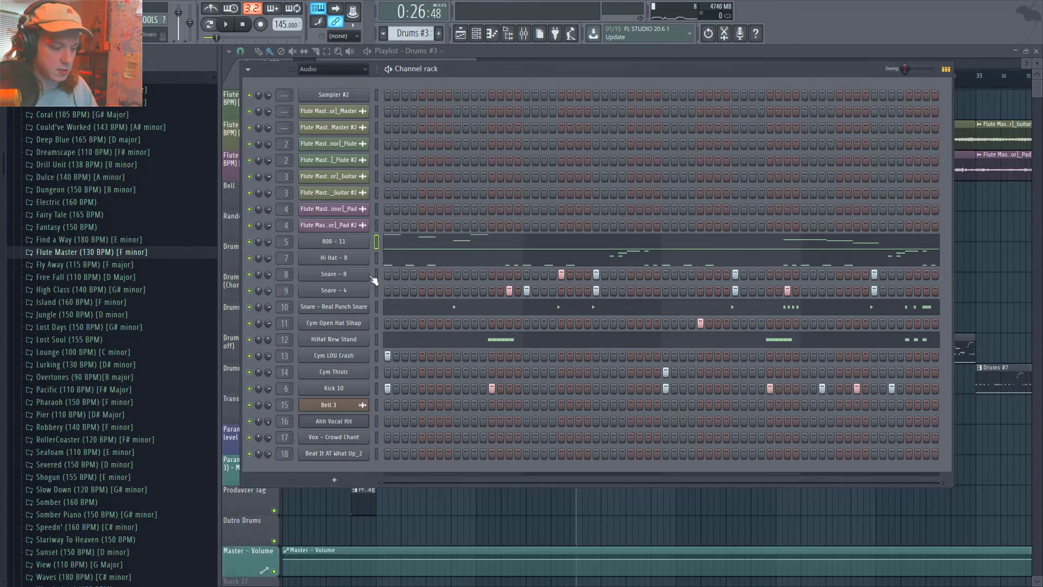
click(423, 241)
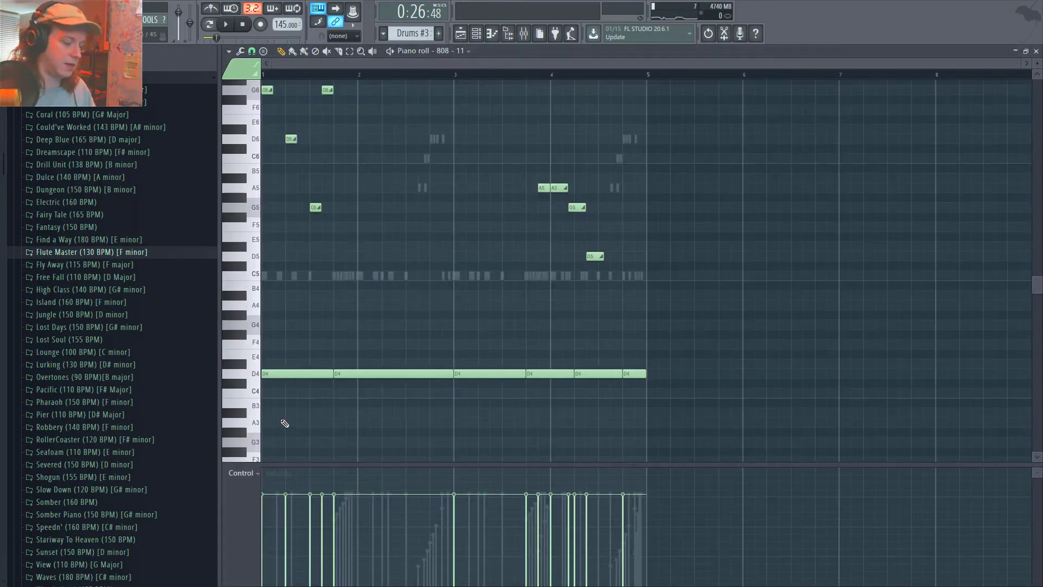
Step: Play the Chorus from bar 17 while following the Drums #3 pattern's 808 notes in the piano roll
mouse_move(224, 82)
mouse_down()
mouse_move(396, 387)
mouse_move(262, 89)
mouse_up()
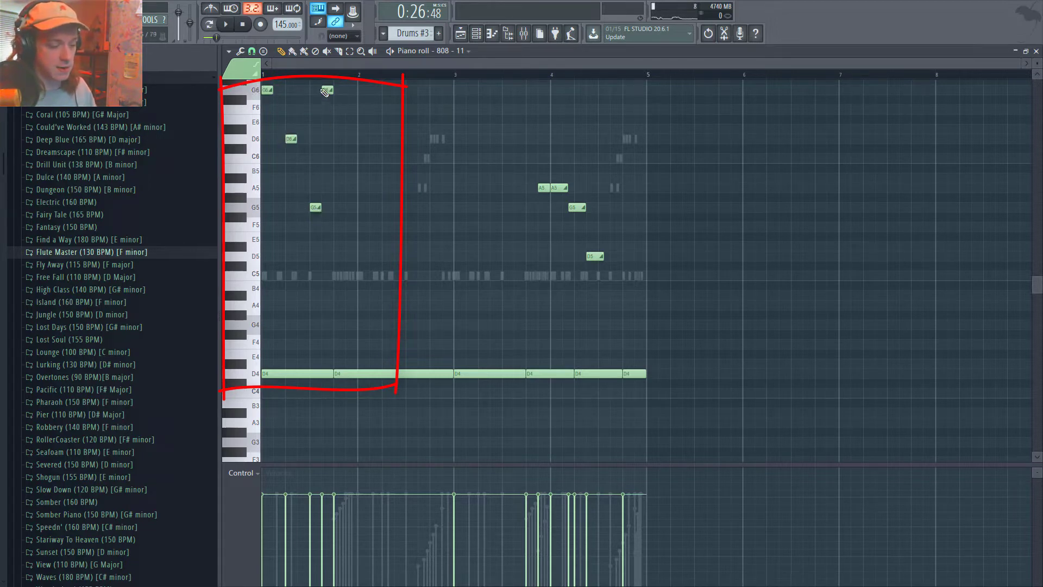
key(Escape)
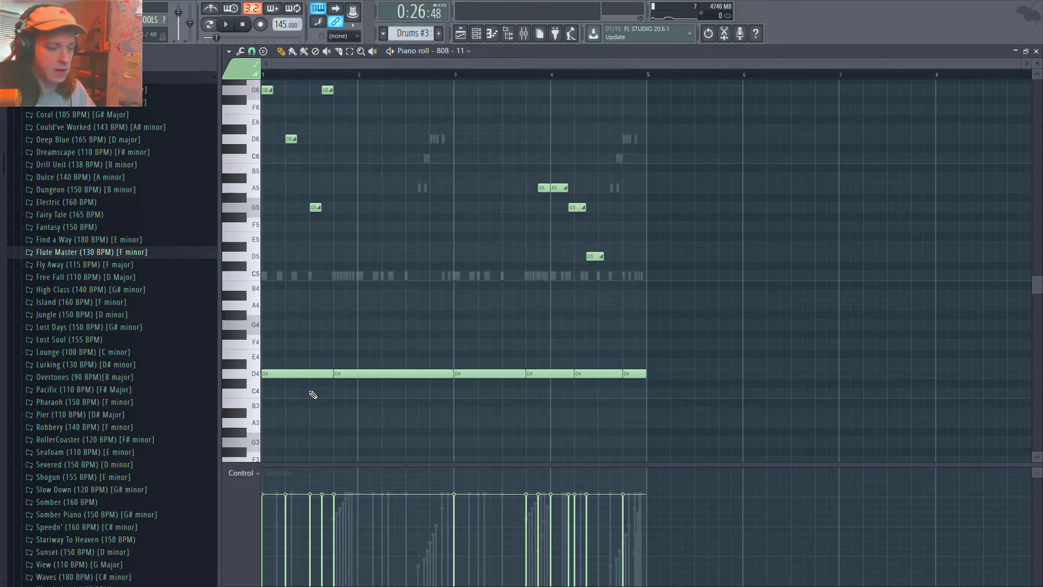
key(space)
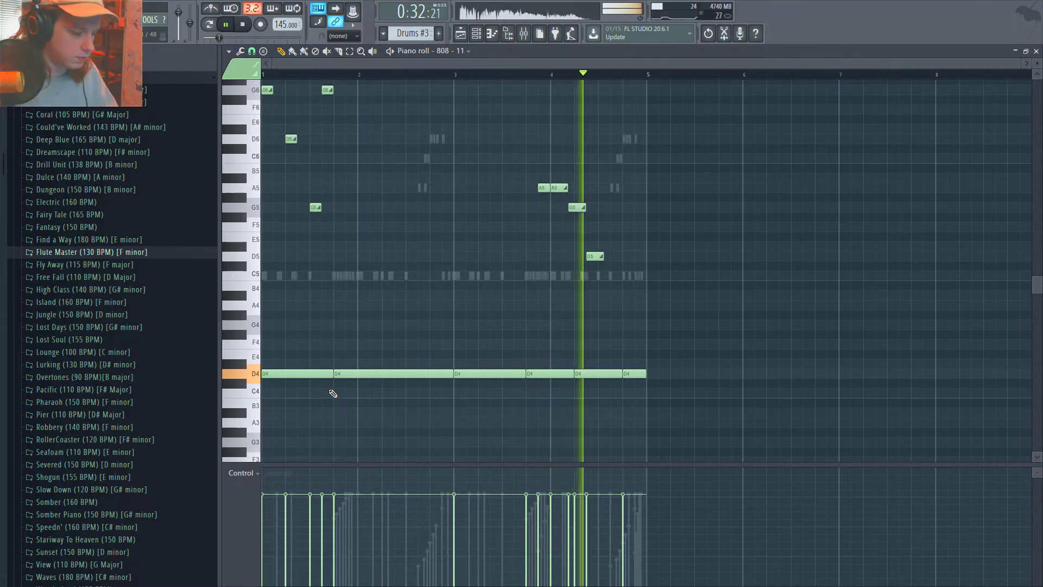
key(space)
Step: Inspect the 808 - 11 channel's sample waveform and its volume envelope settings, and close the channel's settings
key(F6)
key(F5)
click(356, 241)
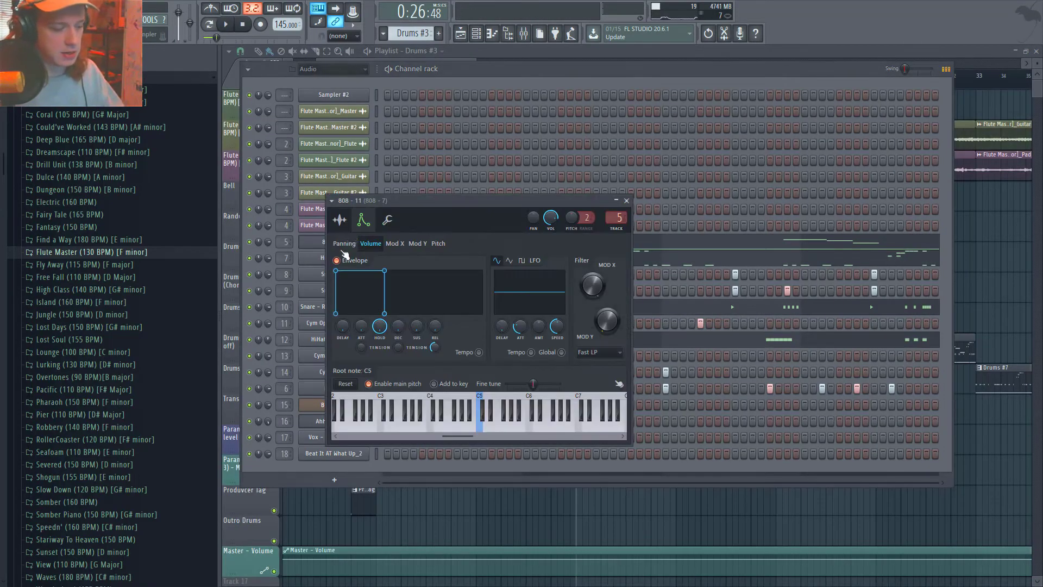
click(339, 220)
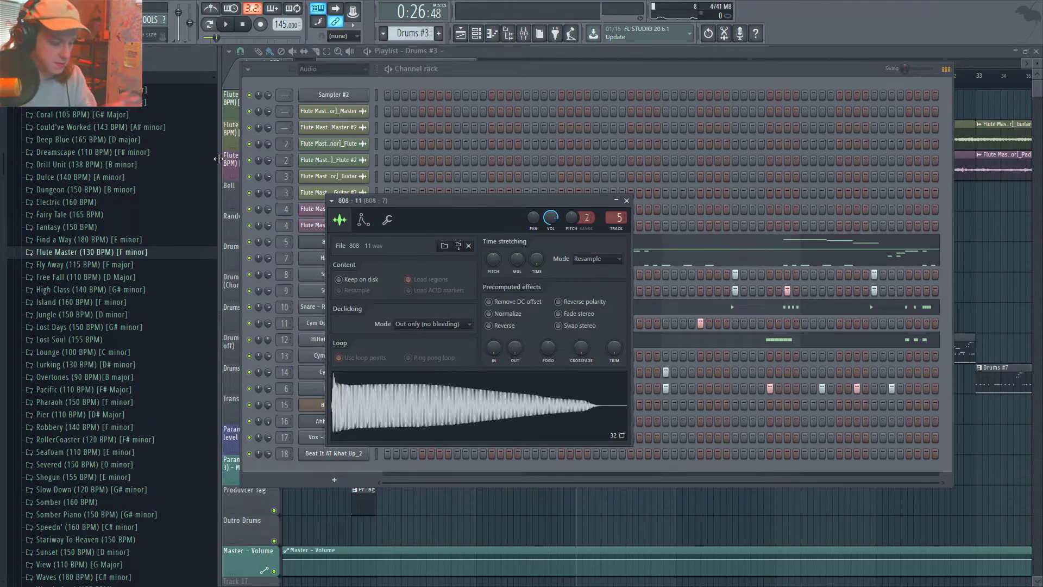
click(363, 220)
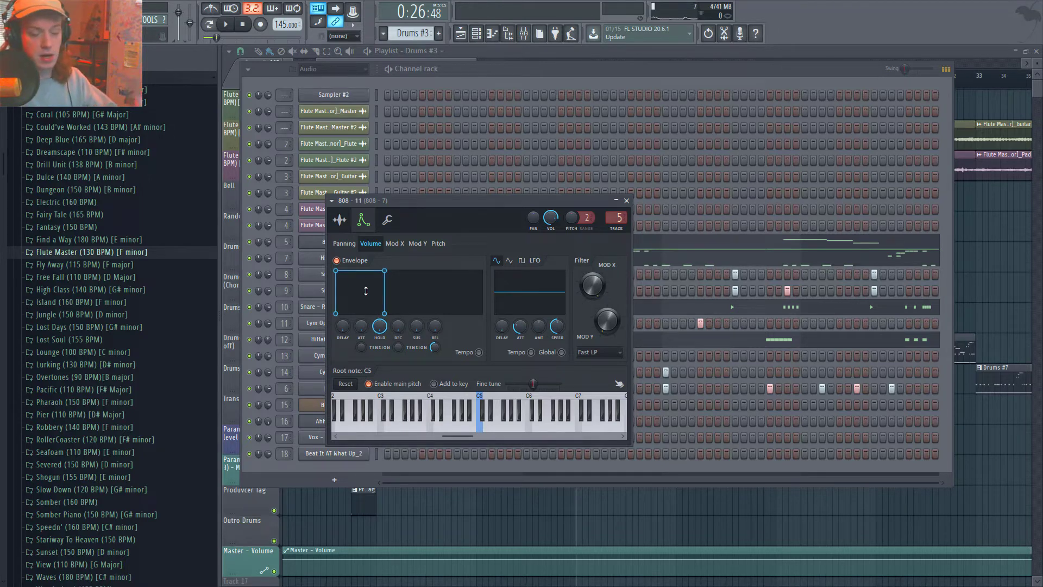
click(341, 219)
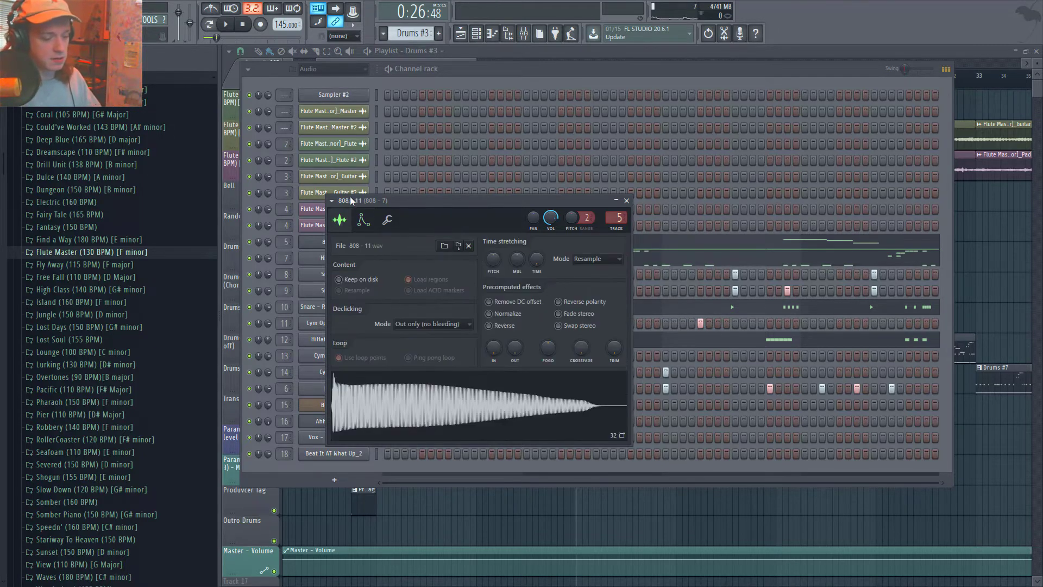
click(364, 219)
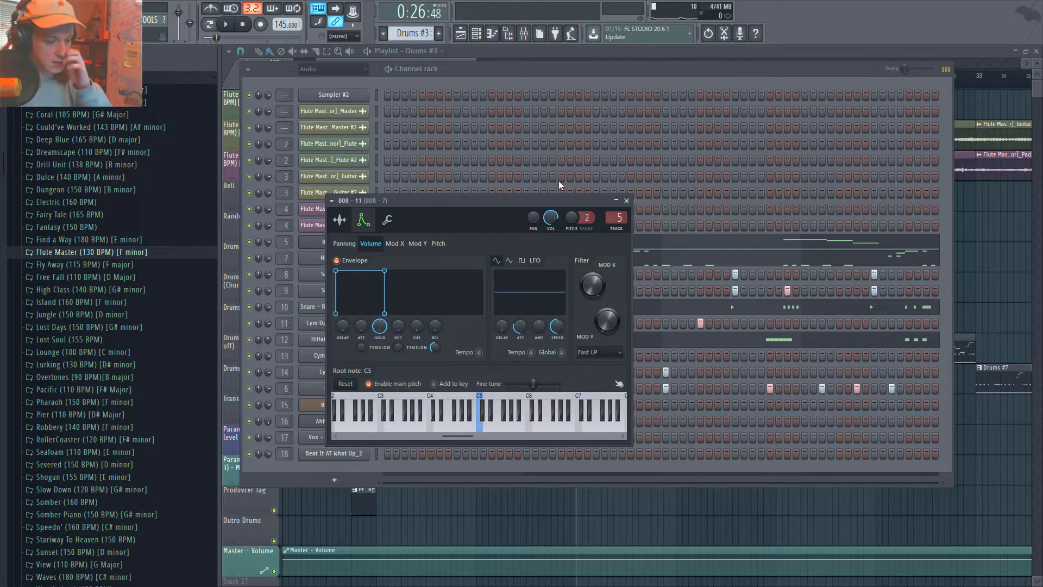
click(629, 200)
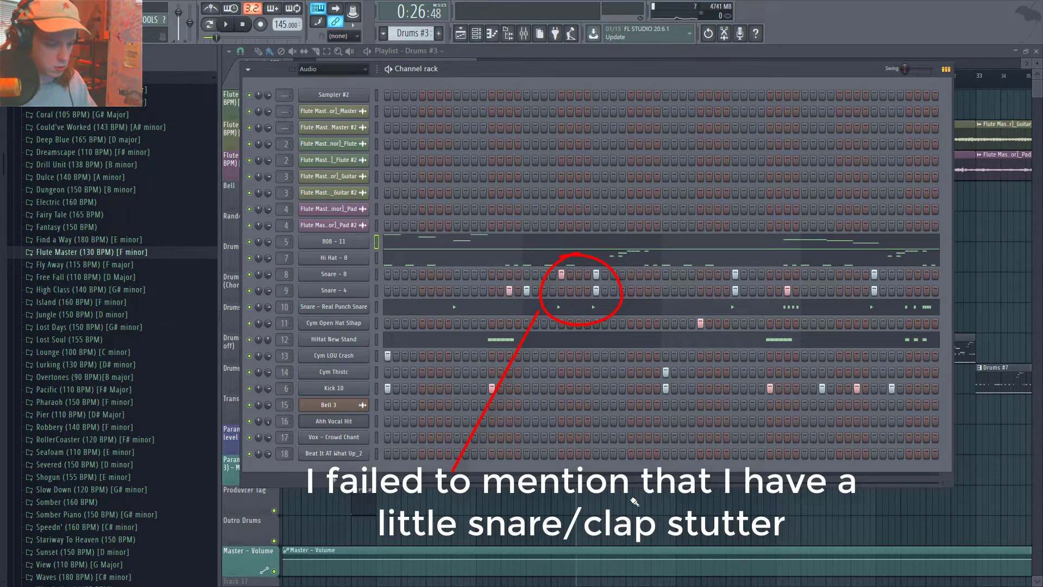
Step: Move the playhead to bar 8 and examine the transition clip Drums #2 in the piano roll and channel rack
key(F6)
scroll(487, 424, down, 3)
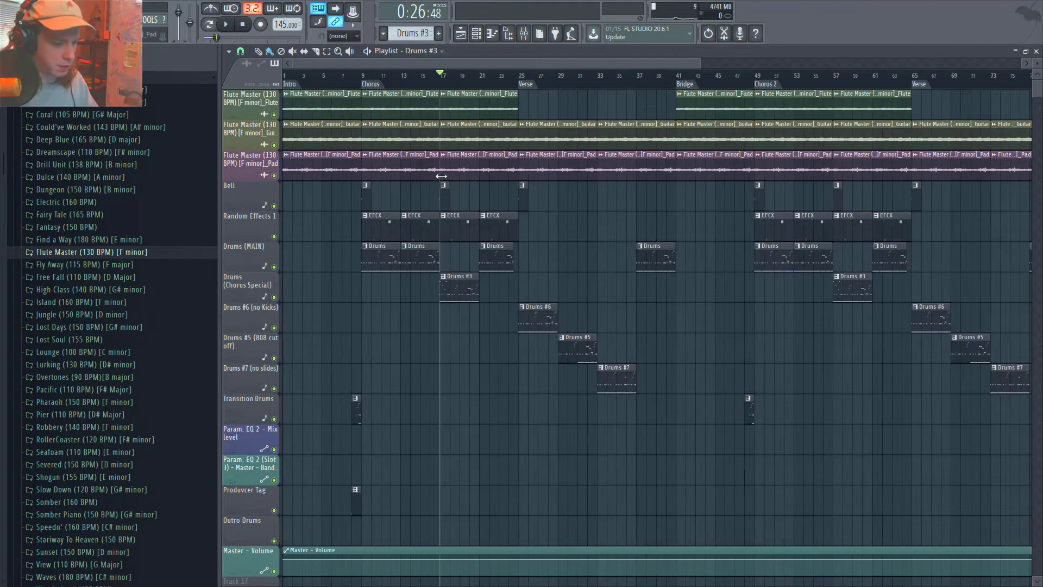
scroll(453, 235, up, 3)
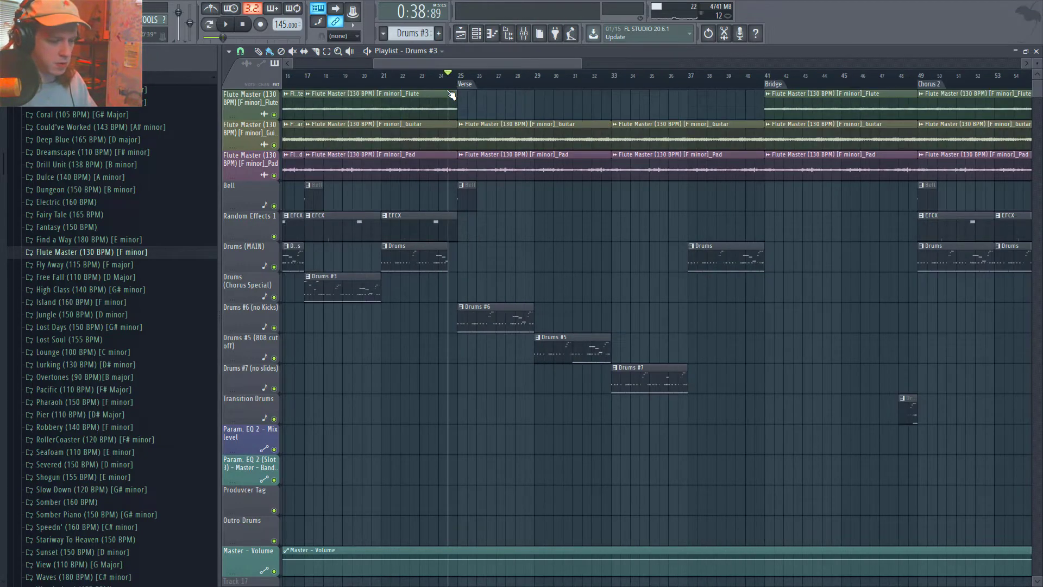
drag(460, 81, 362, 81)
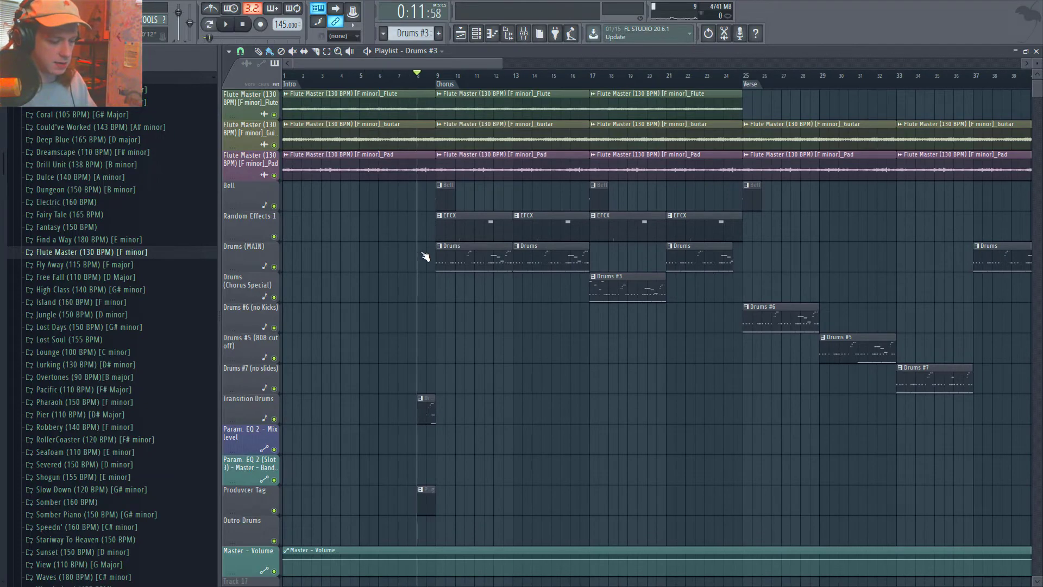
double_click(429, 415)
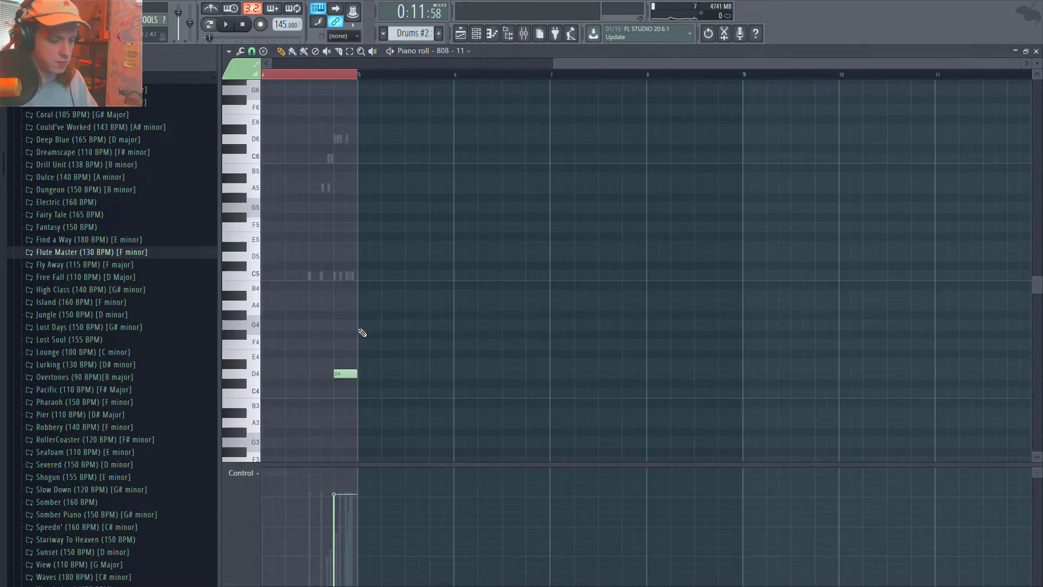
key(F6)
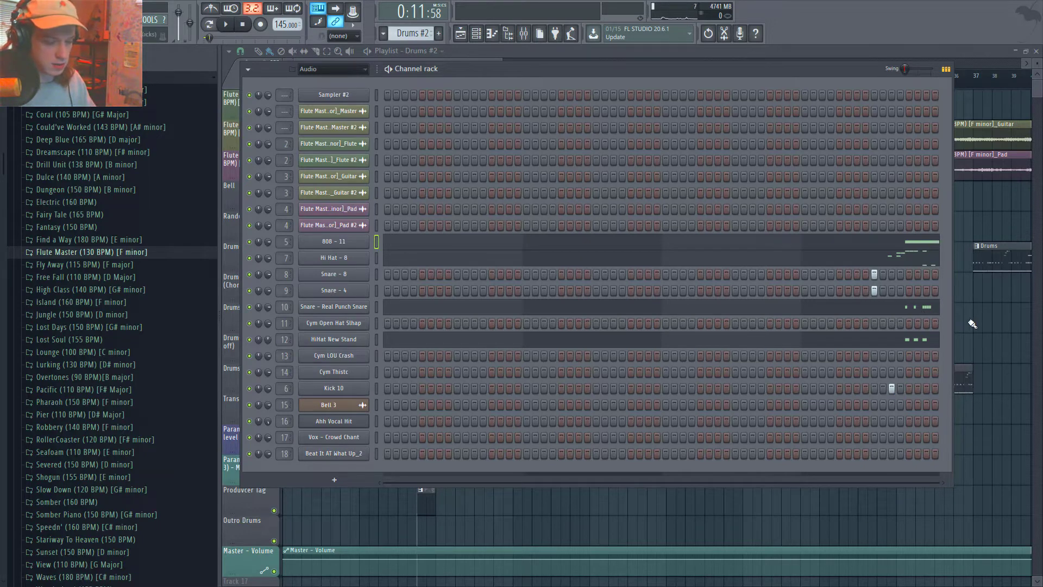
Step: Play the transition from bar 8 into the Chorus and recheck the Drums #2 pattern in the channel rack
key(F6)
key(space)
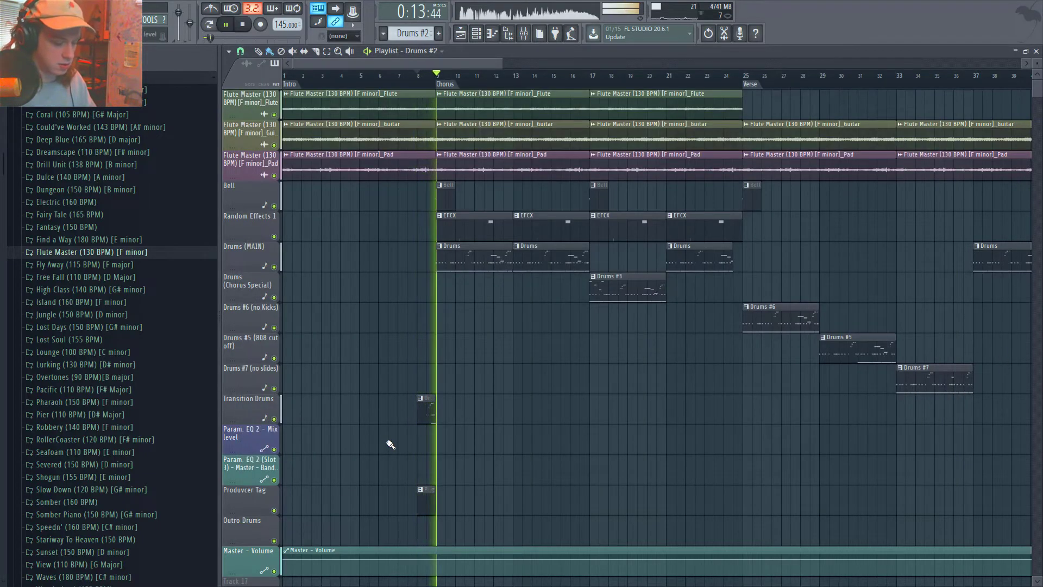
key(space)
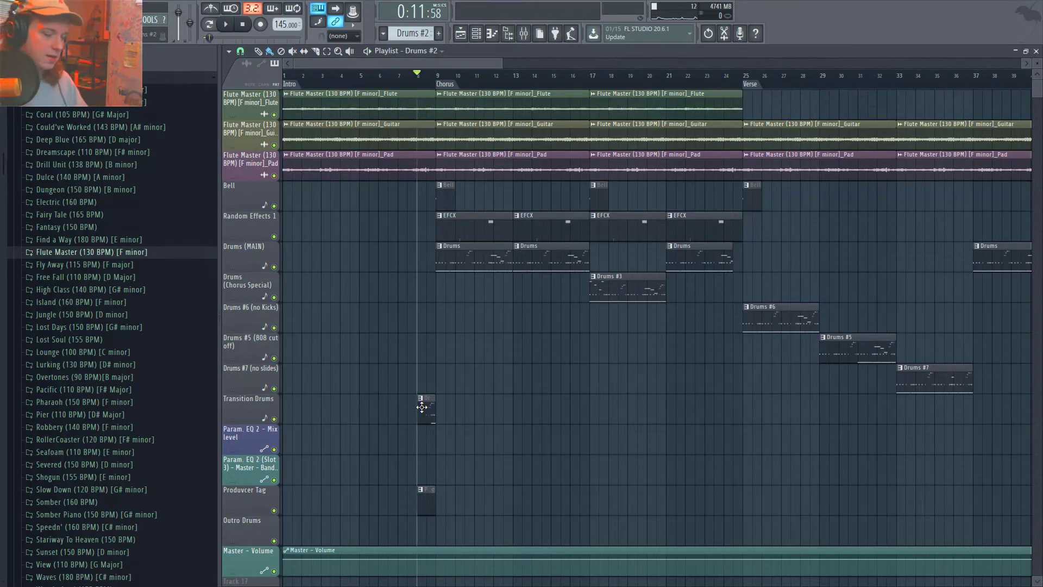
double_click(422, 408)
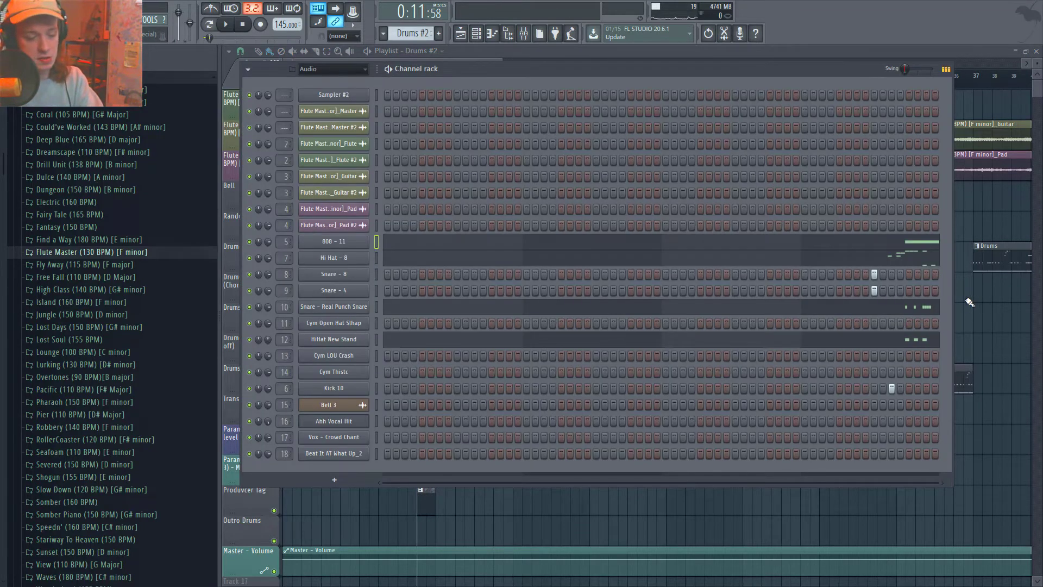
key(F6)
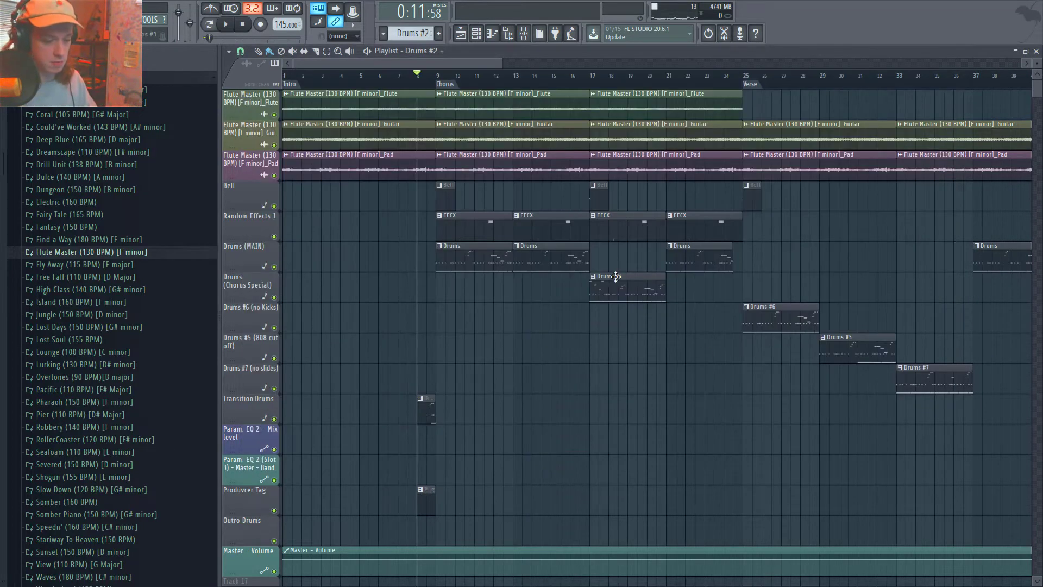
Step: Place a one-bar Drums clip at bar 8 on the Param. EQ 2 - Mix level track and make it unique
click(531, 252)
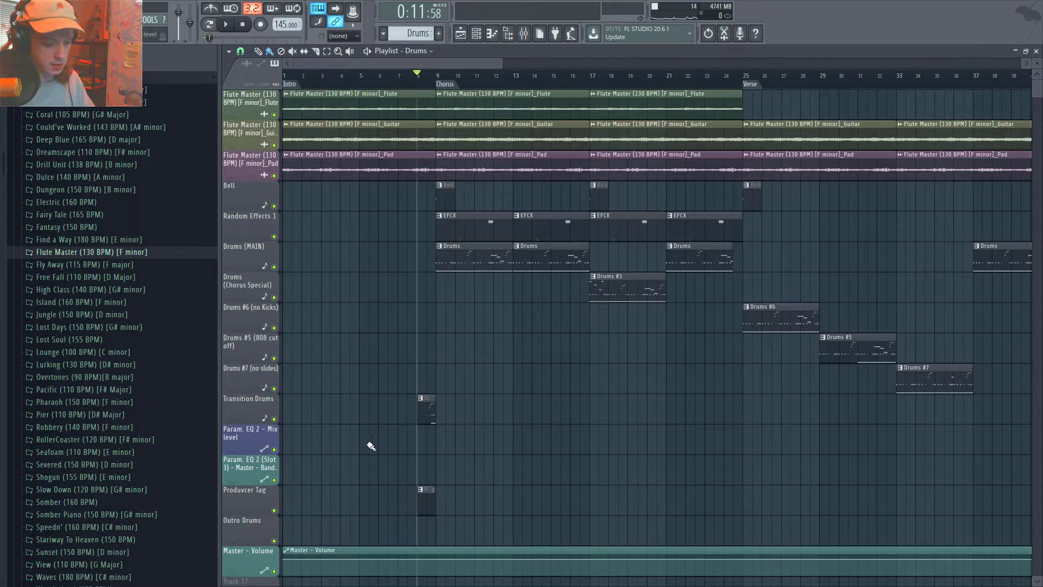
drag(372, 446, 417, 454)
right_click(423, 434)
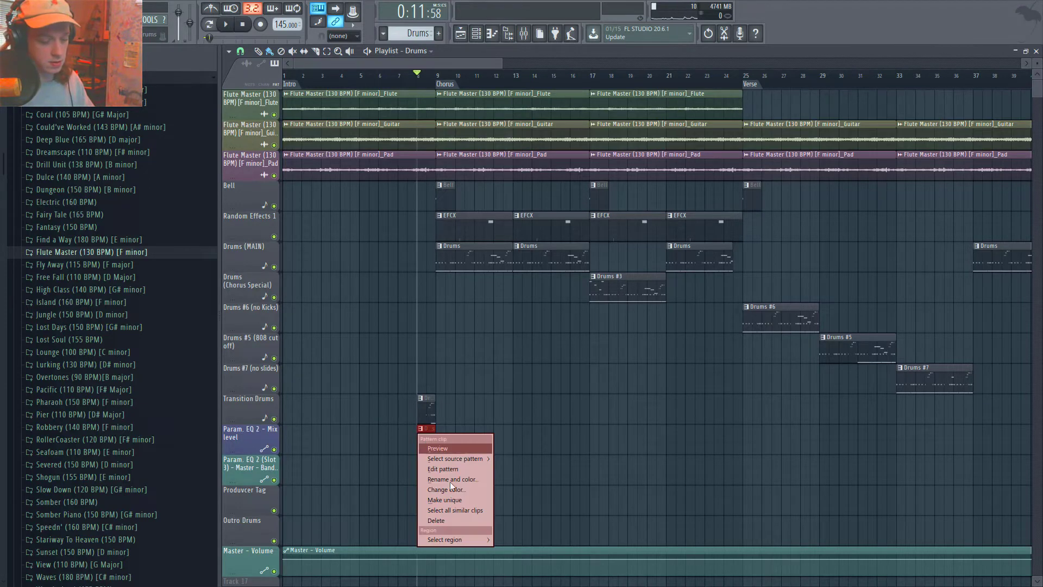
click(458, 501)
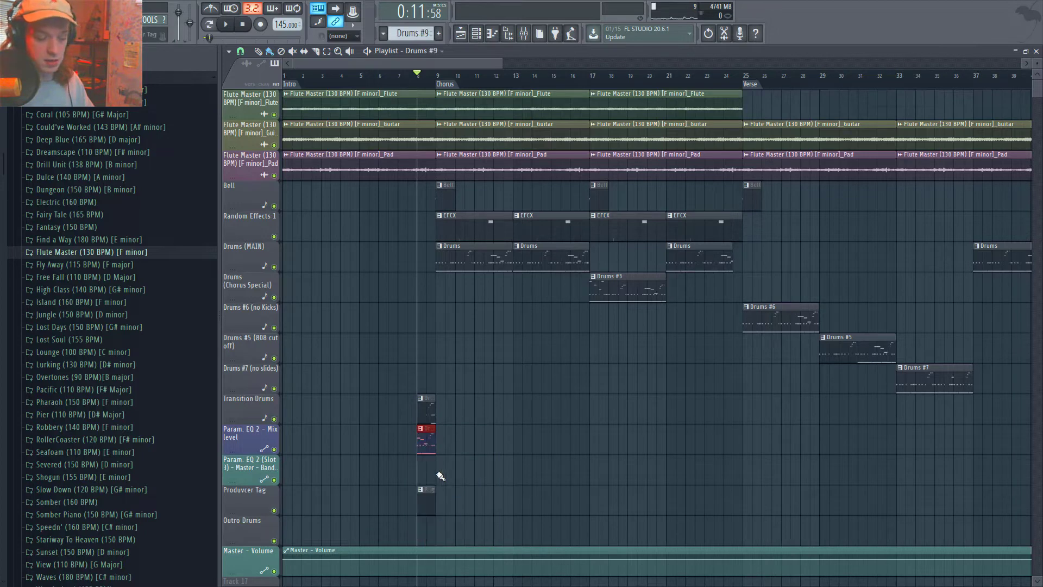
Step: Delete every 808 note in the new one-bar clip except the final D4 note
double_click(424, 449)
key(F6)
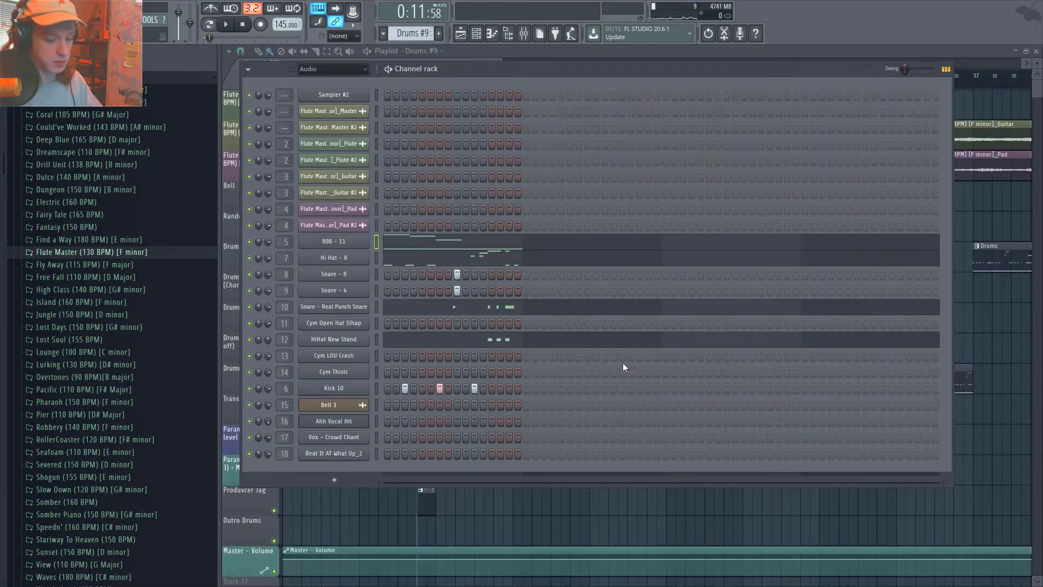
click(400, 246)
right_click(304, 206)
right_click(280, 186)
right_click(285, 374)
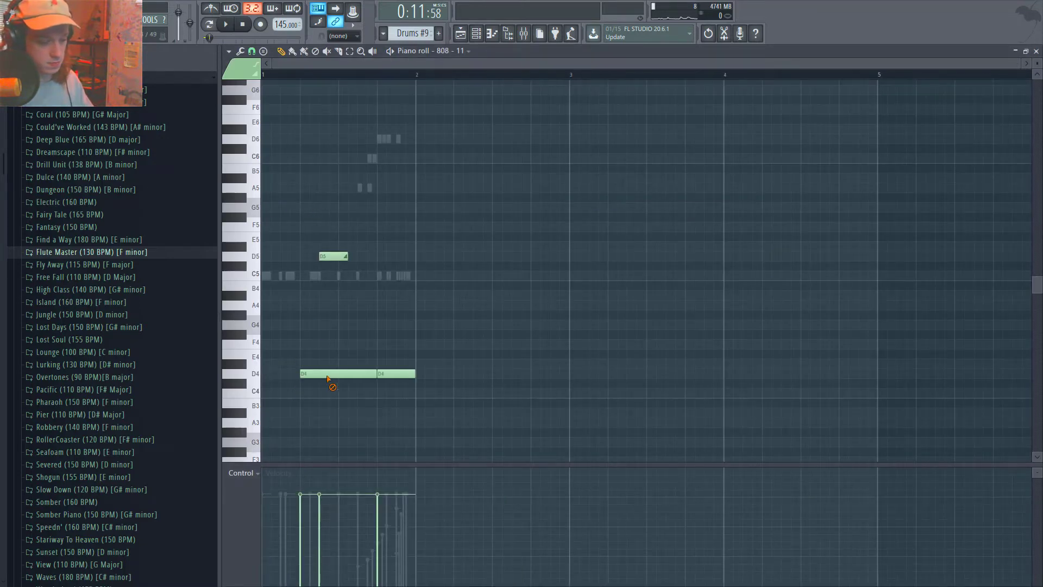
right_click(328, 375)
right_click(333, 256)
Step: Delete the Hi Hat - 8 C5 notes in the first half of the one-bar pattern
key(F6)
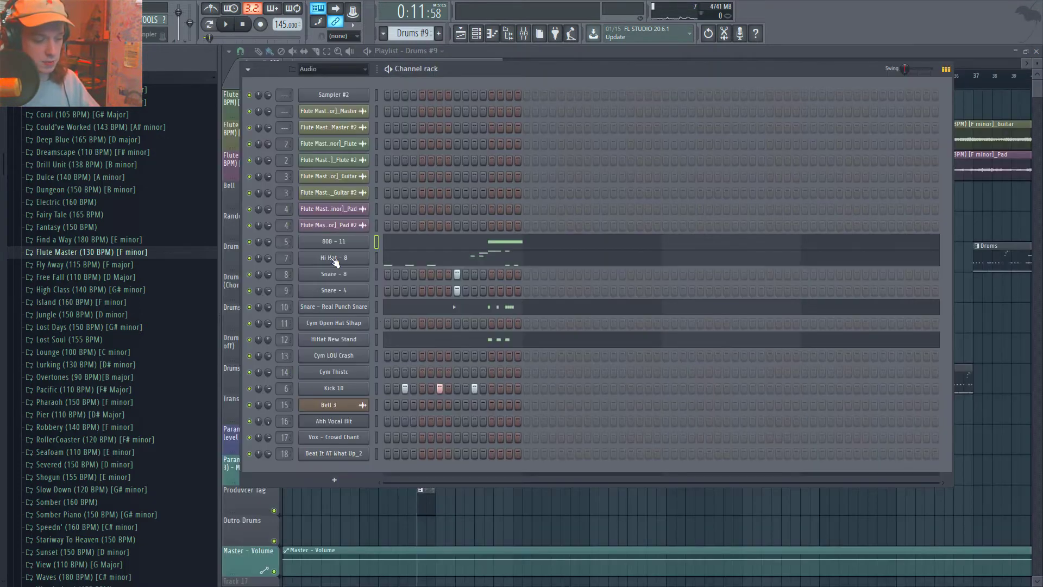
click(449, 269)
right_click(314, 275)
right_click(267, 277)
right_click(290, 276)
key(F6)
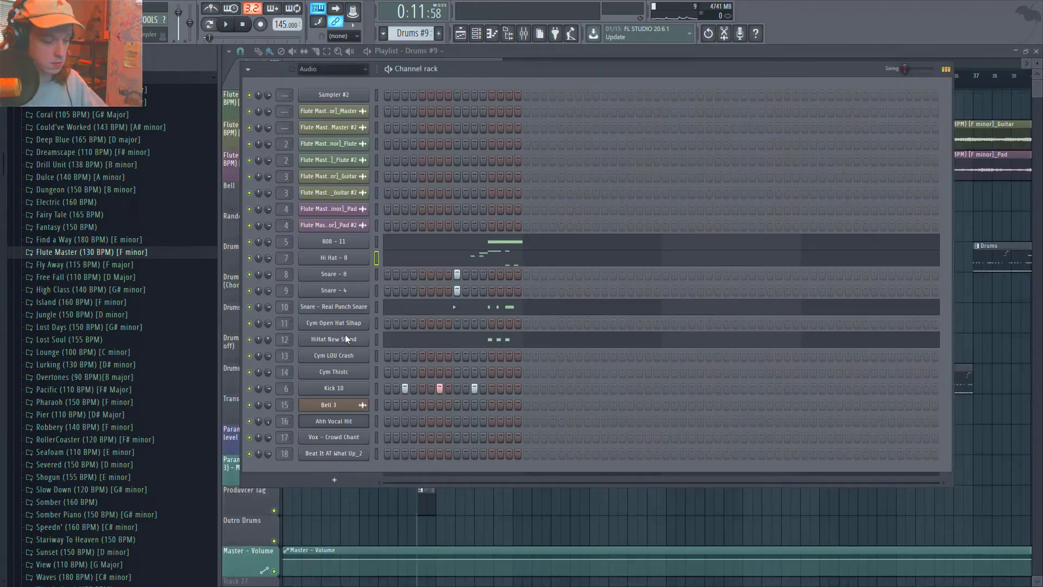
Step: Check the Real Punch Snare notes and remove the first two Kick 10 steps from the one-bar pattern
click(467, 307)
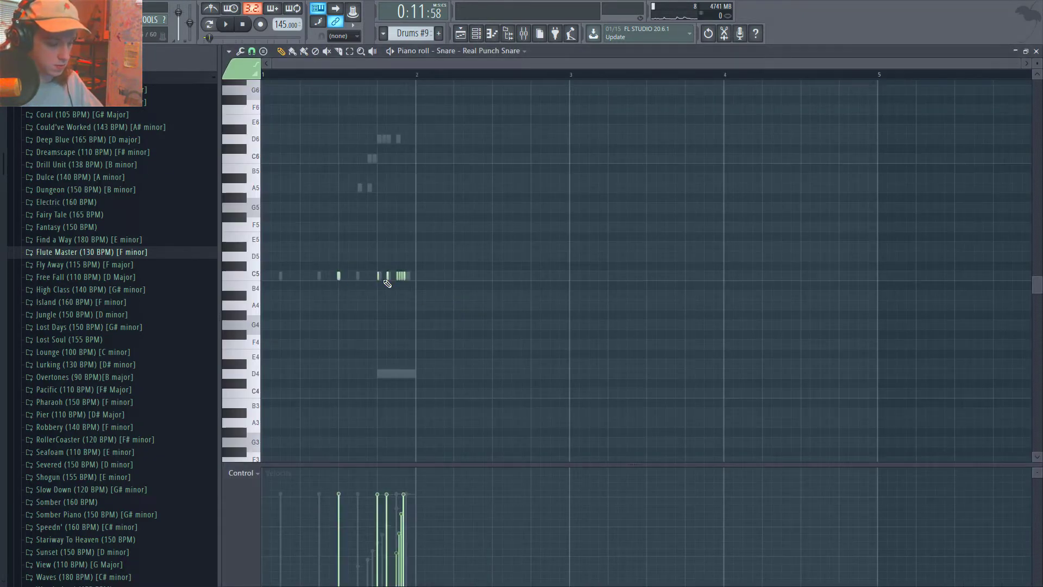
key(F6)
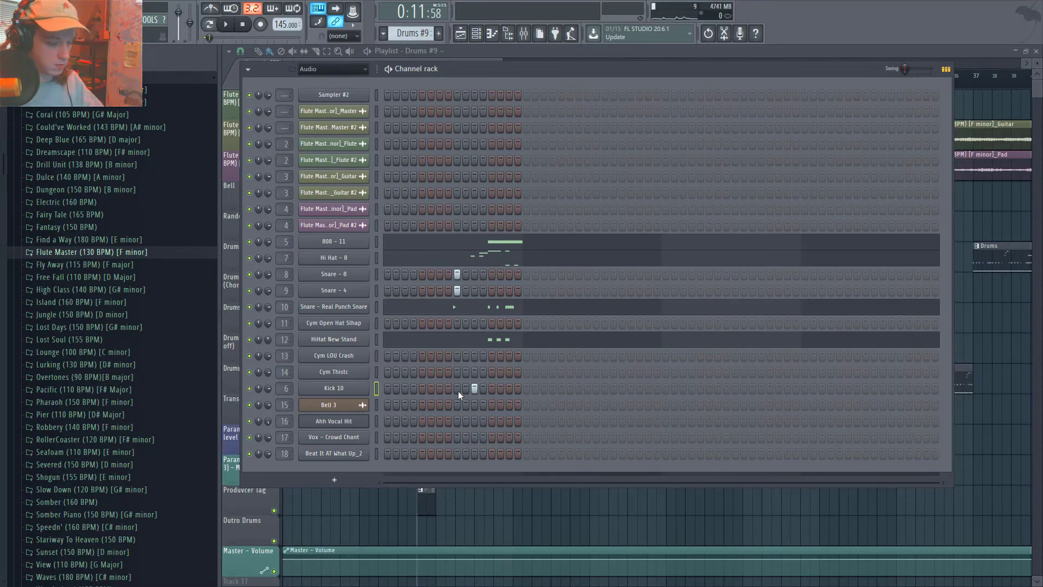
key(F6)
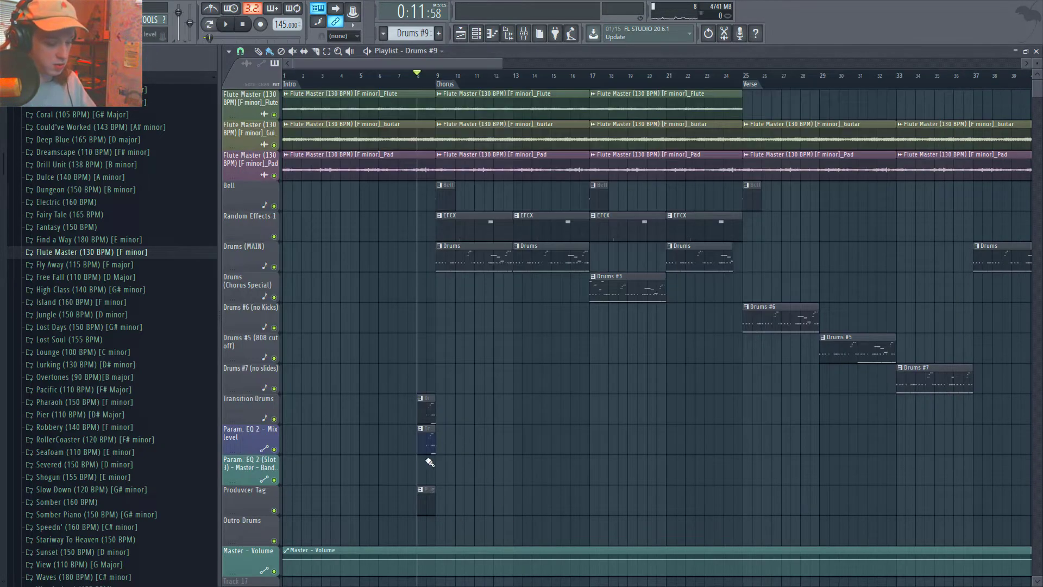
Step: Compare the trimmed one-bar clip with the Drums #2 transition clip above it at bar 8 in the playlist
ctrl+scroll(428, 459, up, 3)
ctrl+scroll(568, 447, up, 2)
ctrl+scroll(587, 458, down, 4)
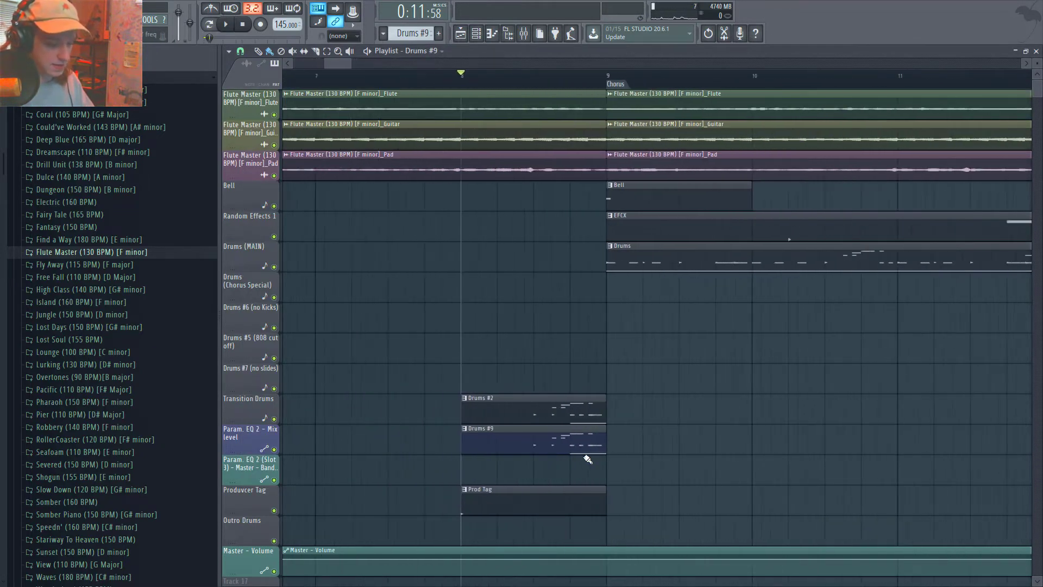
scroll(559, 412, down, 4)
scroll(559, 411, up, 4)
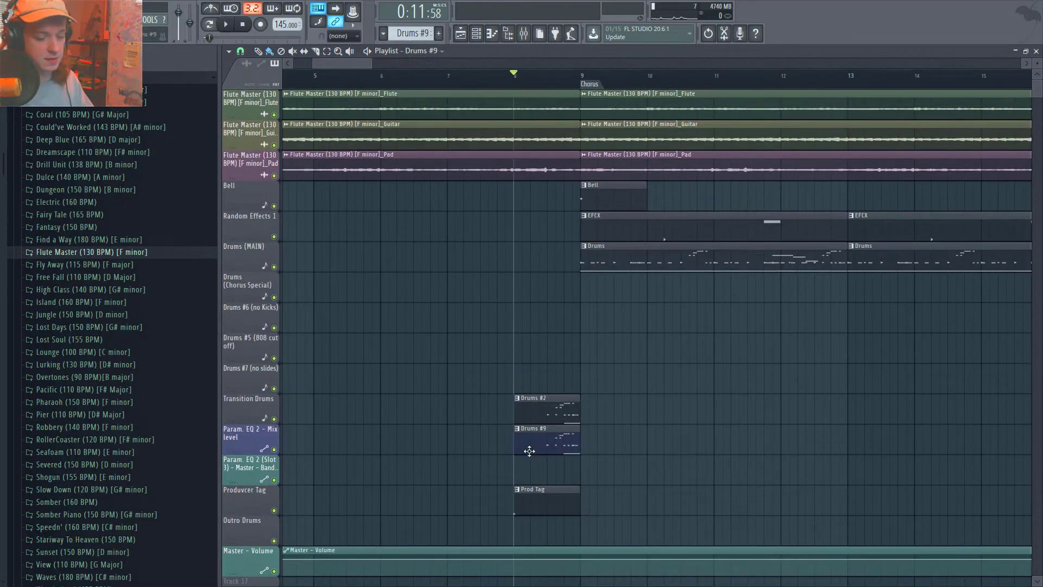
Step: Go to the Verse marker at bar 25 and examine the Drums #6 pattern in the Channel rack
ctrl+scroll(444, 412, down, 3)
ctrl+scroll(445, 411, down, 4)
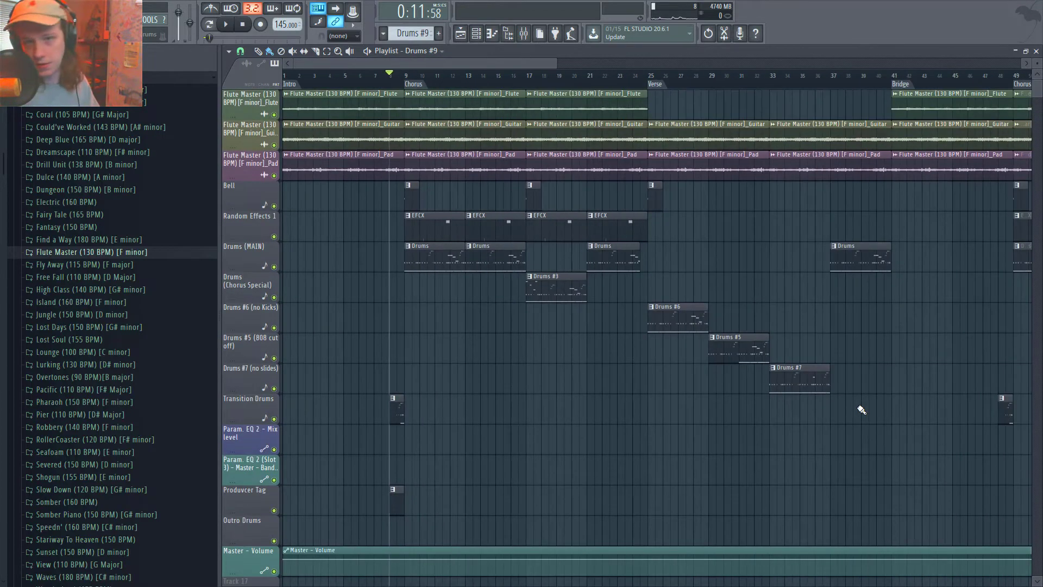
click(648, 75)
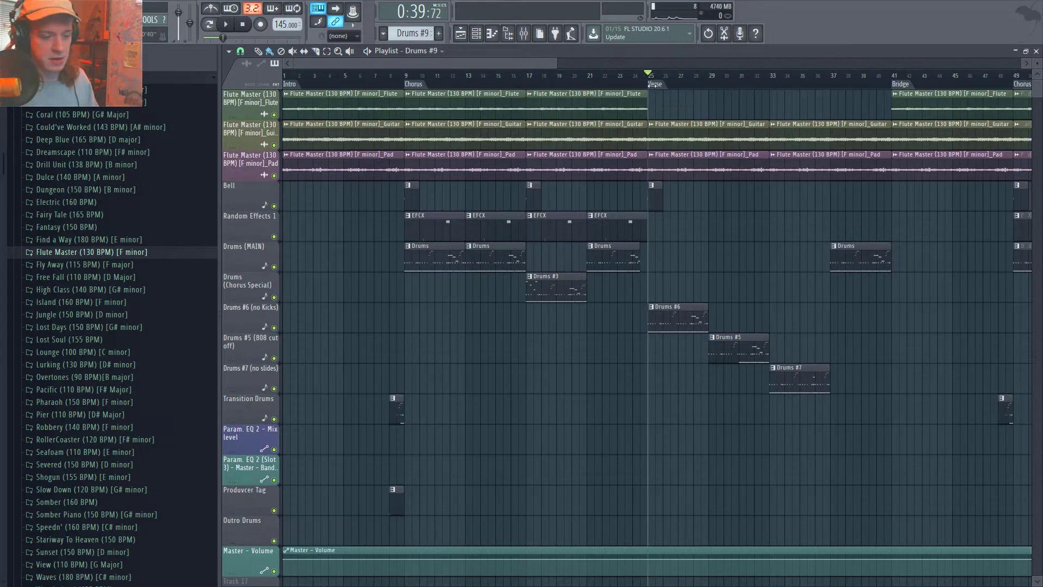
ctrl+scroll(669, 323, down, 3)
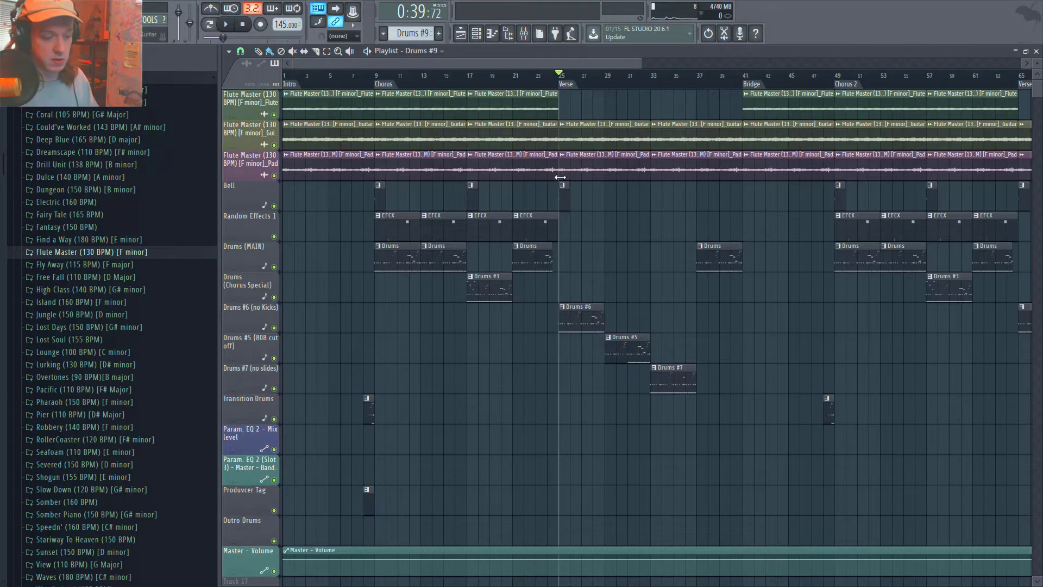
double_click(568, 321)
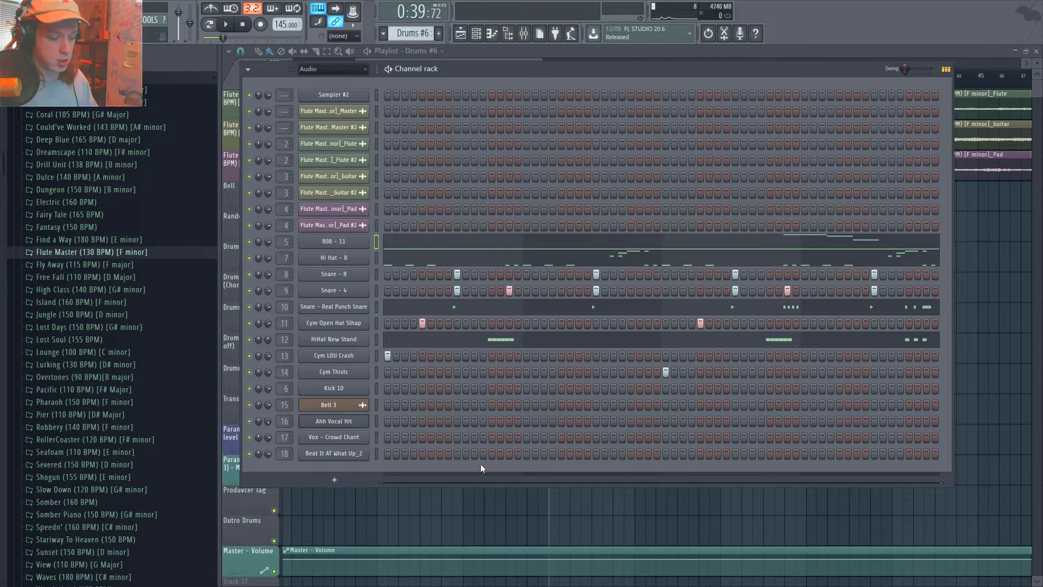
key(F6)
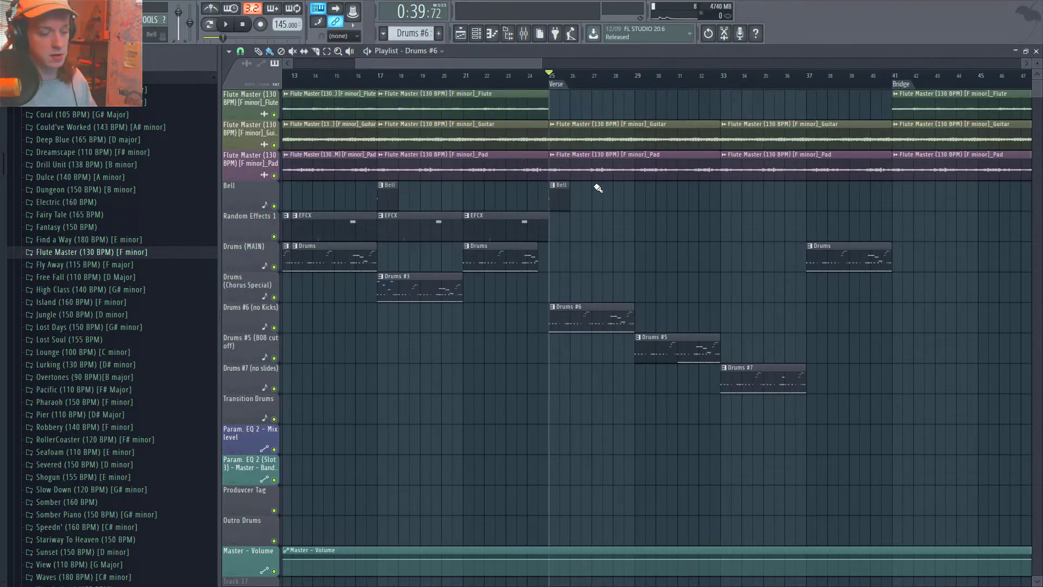
Step: Play the arrangement from the verse at bar 25 to hear the Drums #6 no-kicks section
scroll(598, 188, down, 5)
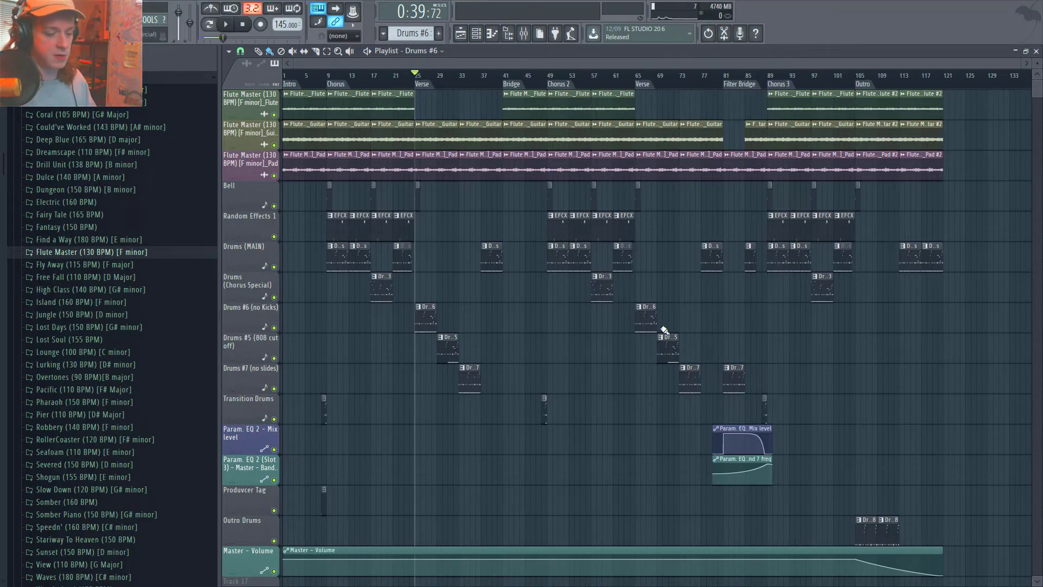
scroll(696, 276, up, 6)
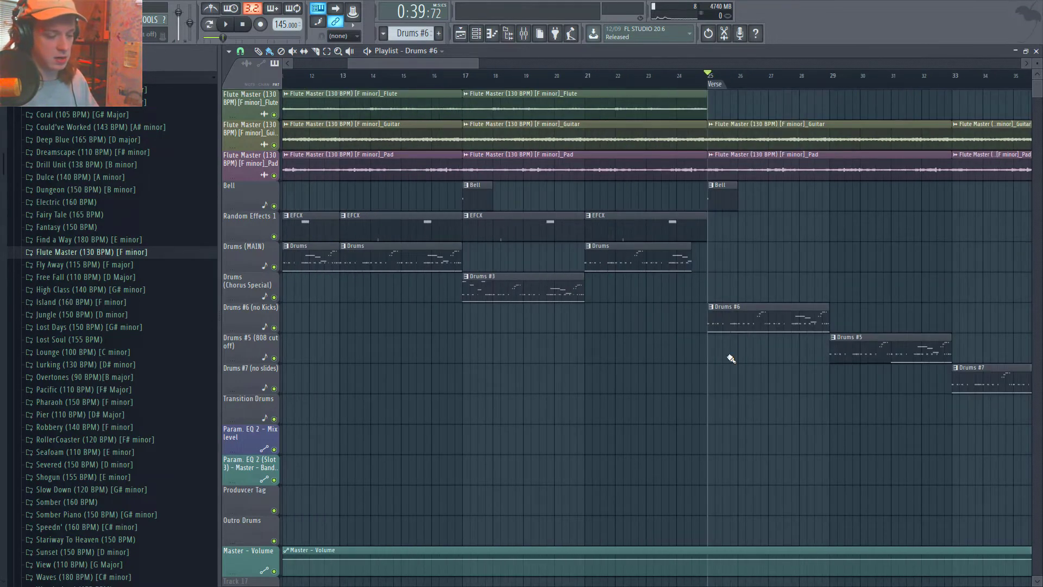
key(space)
scroll(729, 345, down, 2)
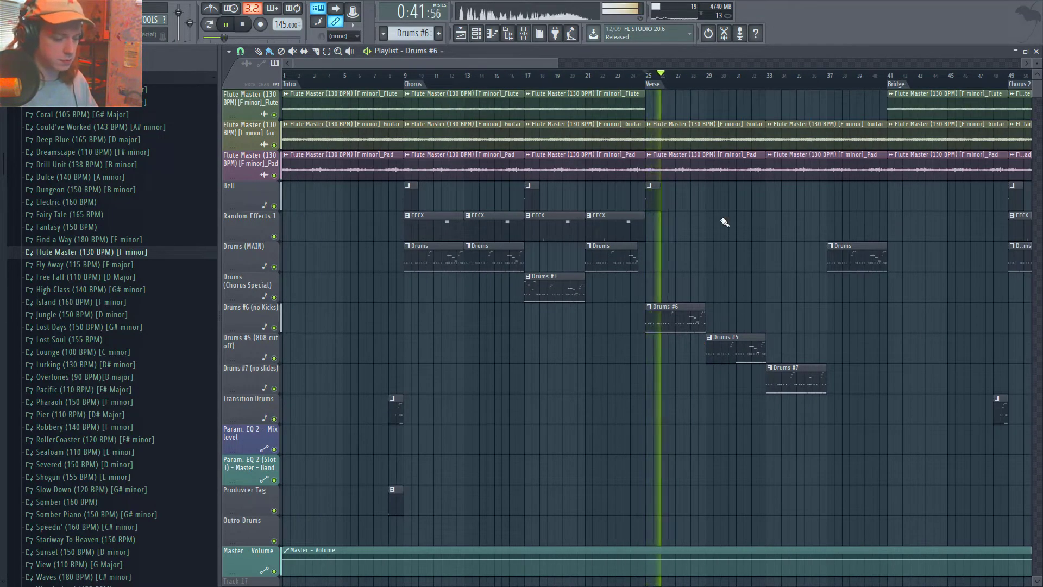
scroll(781, 323, up, 2)
scroll(718, 319, down, 1)
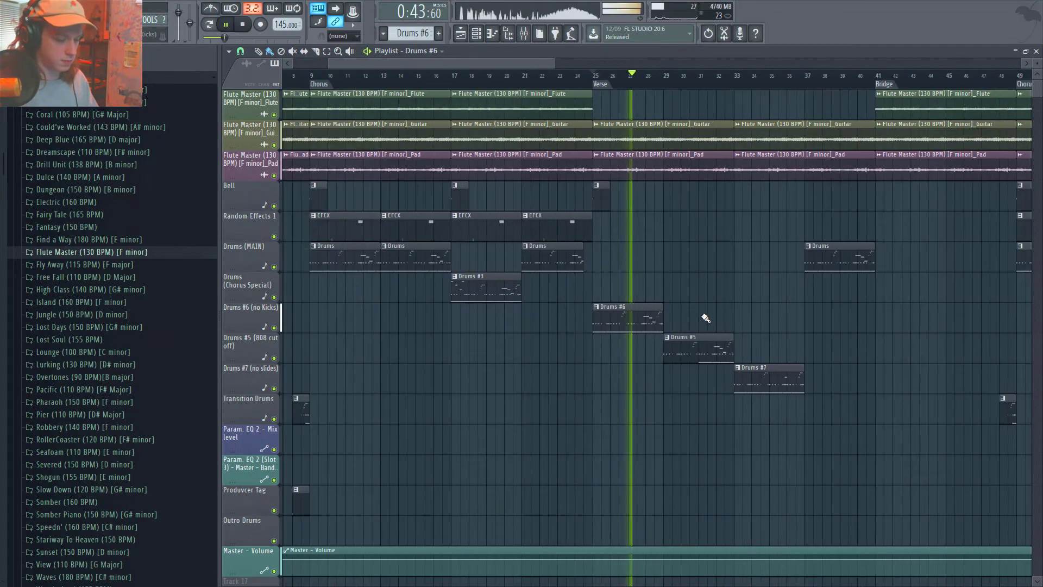
Step: Examine the Drums #5 pattern in the Channel rack during playback, stop the song and return to the playlist
double_click(647, 307)
key(F6)
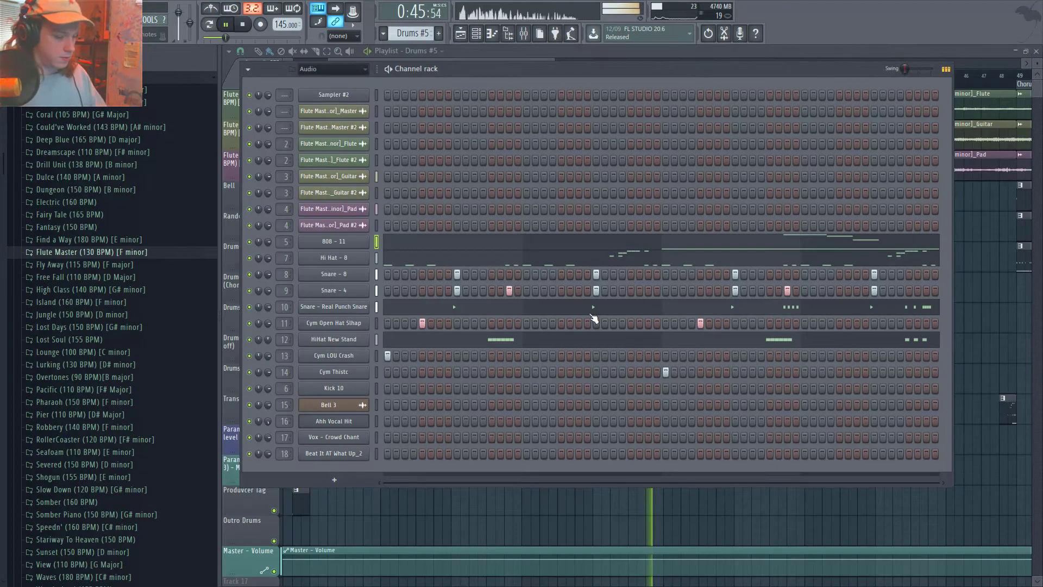
key(space)
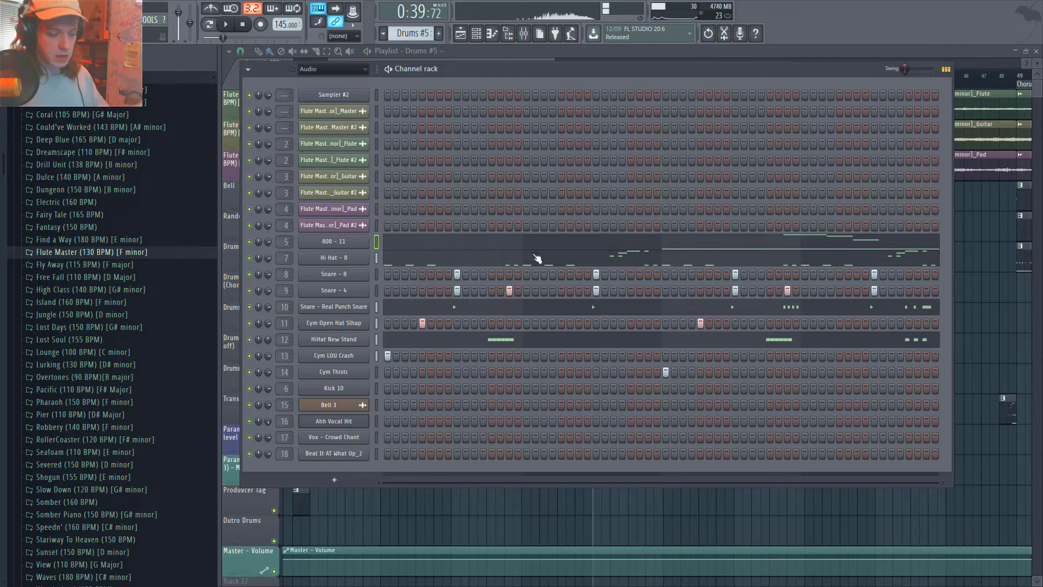
key(F6)
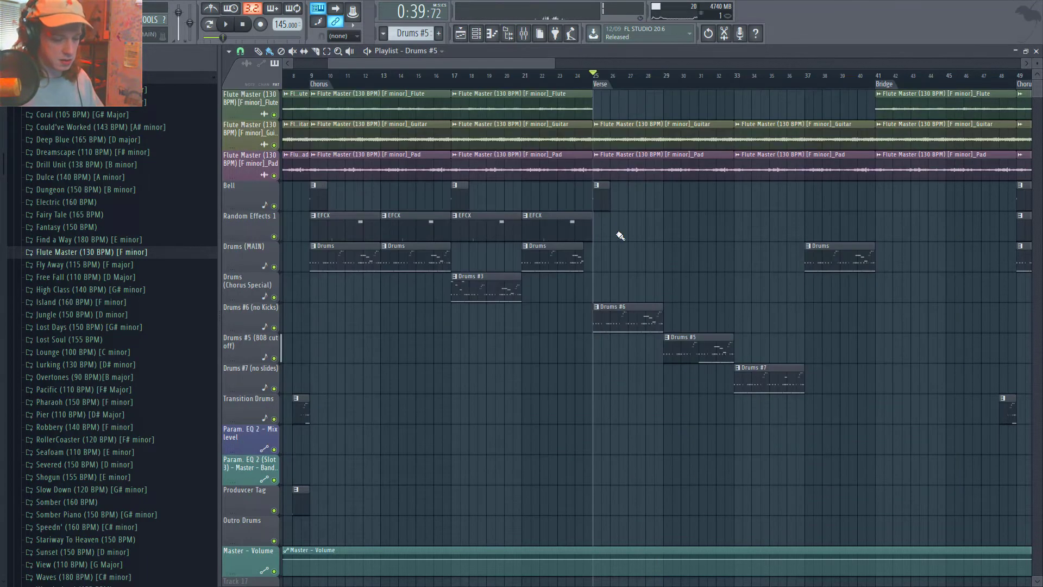
Step: Play the verse from bar 29 through the Drums #5 and Drums #7 clips
click(664, 82)
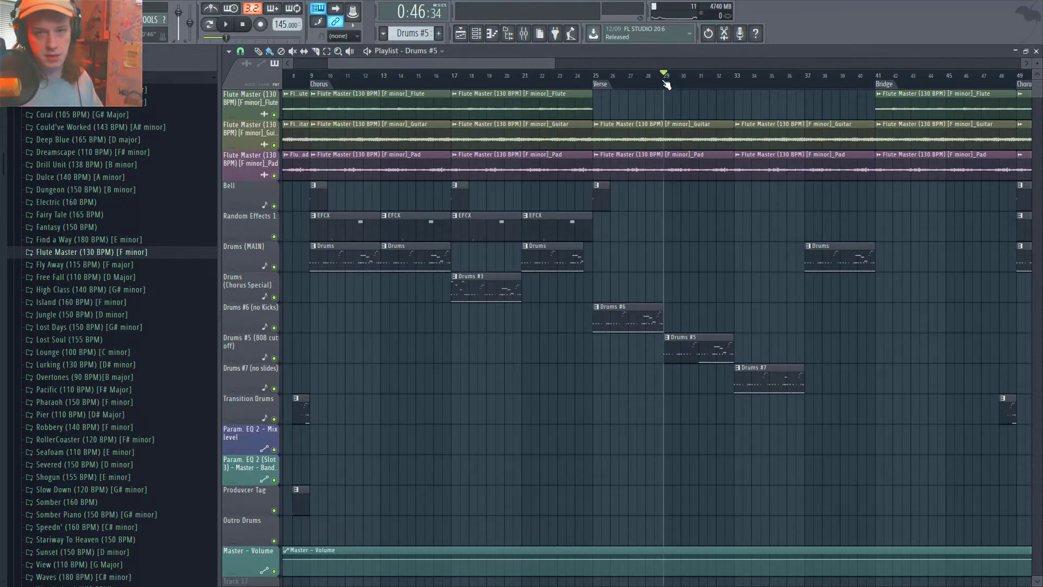
key(space)
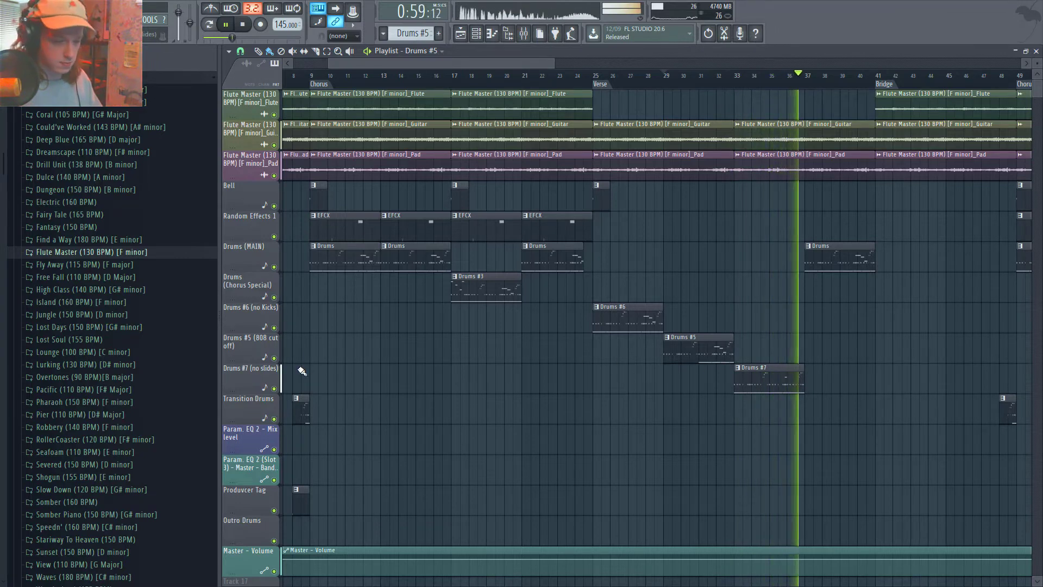
key(space)
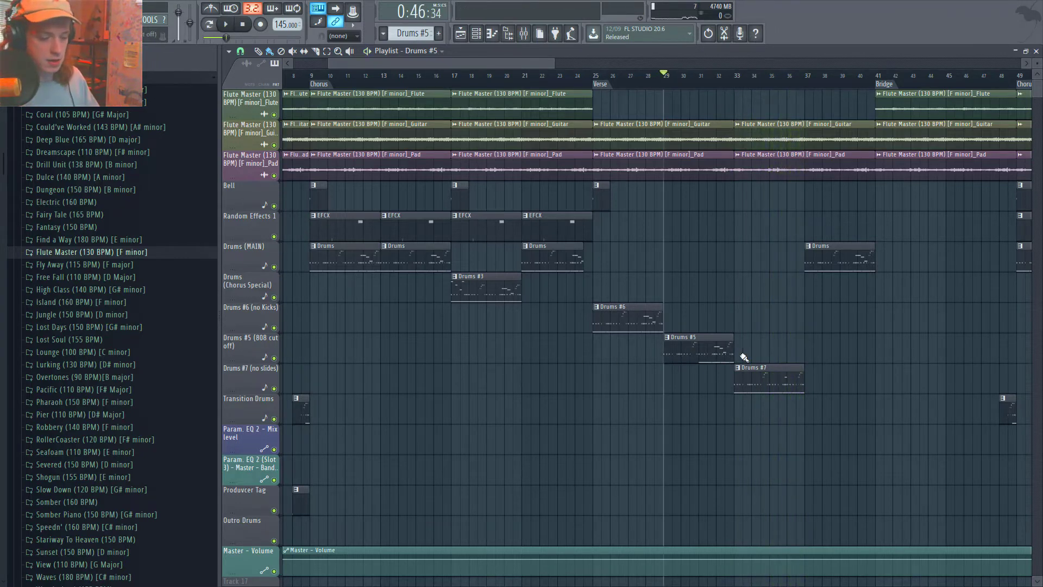
Step: Review the Drums #5 pattern's 808 line and drum steps in the Channel rack, then close the rack
double_click(724, 356)
key(F6)
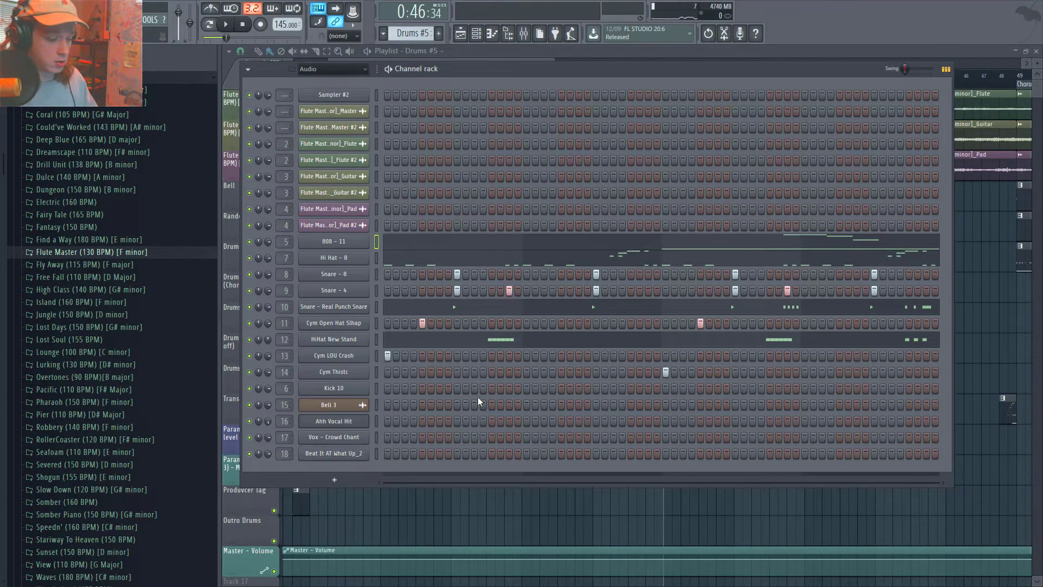
key(F6)
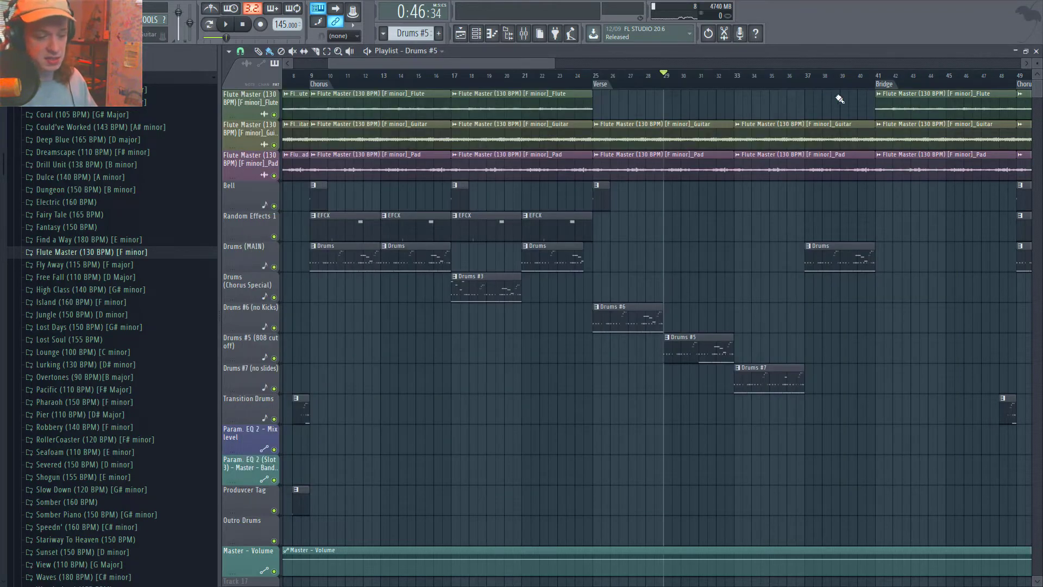
Step: Select the Drums #7 pattern and play the verse briefly from bar 33
click(806, 82)
click(766, 378)
scroll(692, 314, down, 4)
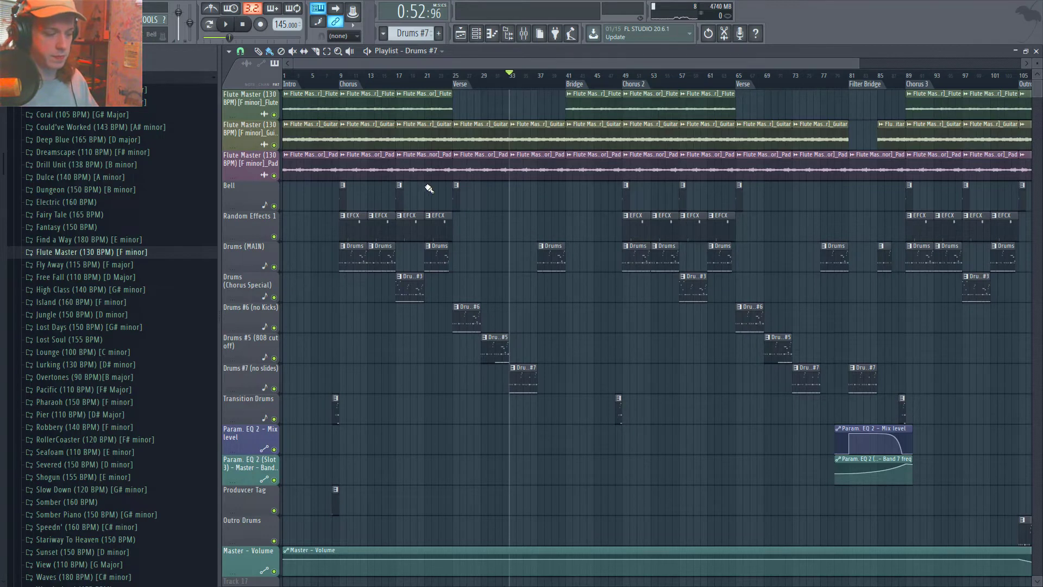
scroll(531, 291, up, 3)
key(space)
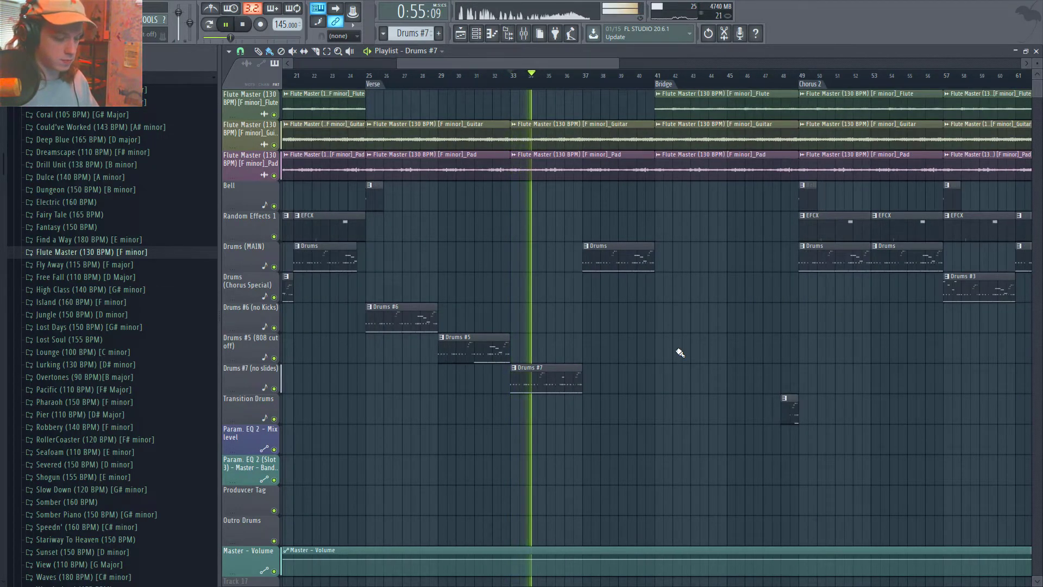
key(space)
Step: Examine the 808 - 11 notes of the Drums #7 no-slides pattern in the piano roll
double_click(543, 382)
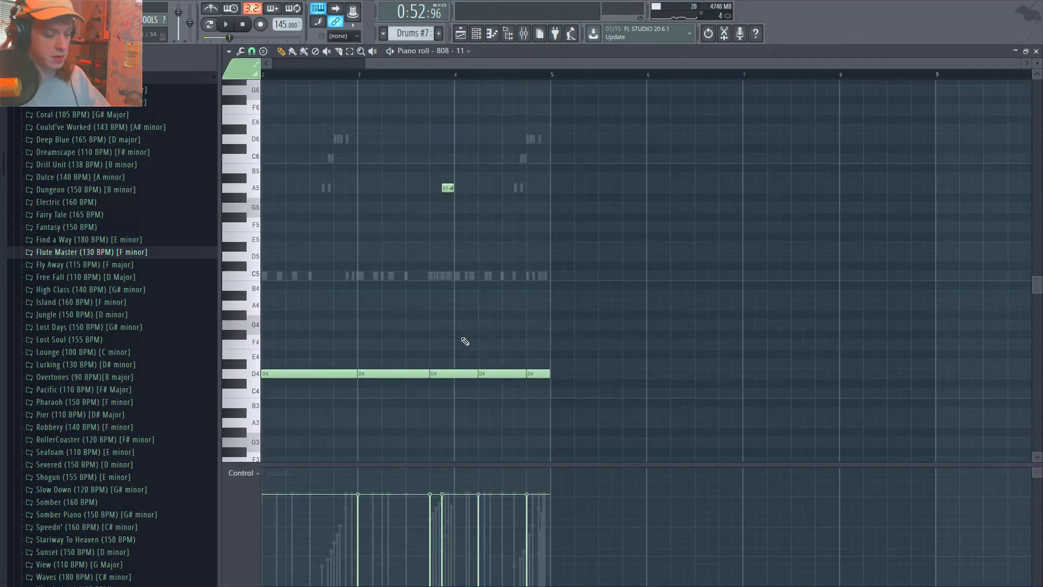
key(F6)
click(601, 244)
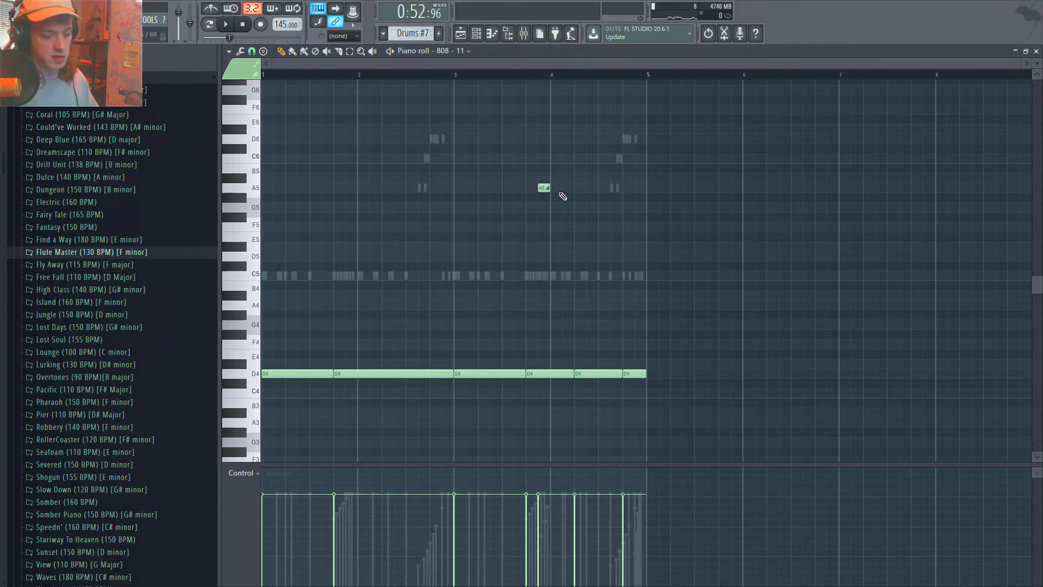
key(F7)
key(F6)
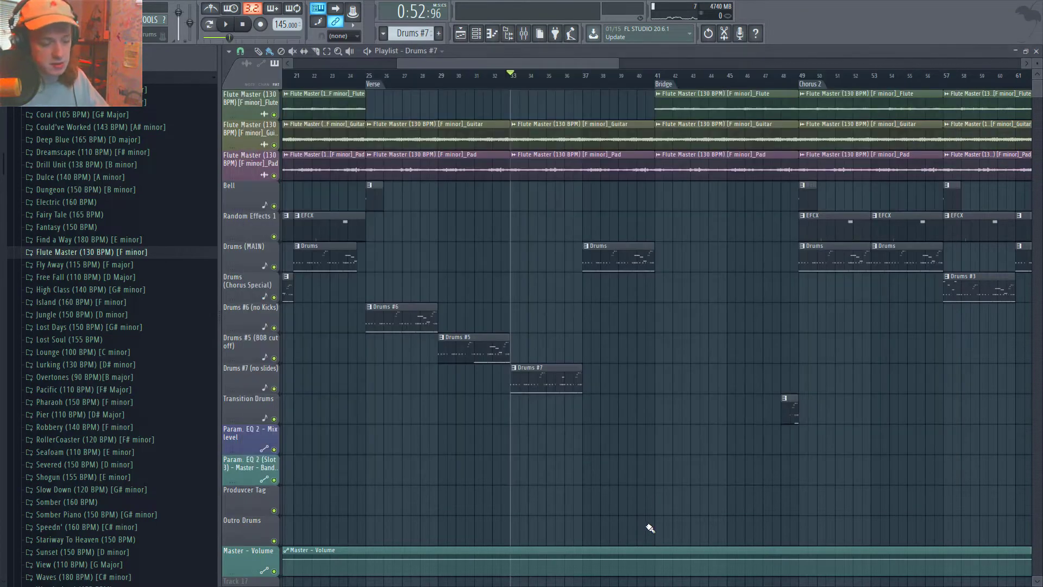
Step: Examine the 808 - 11 notes of the Drums #5 pattern in the piano roll, including its cut-off first half
double_click(442, 354)
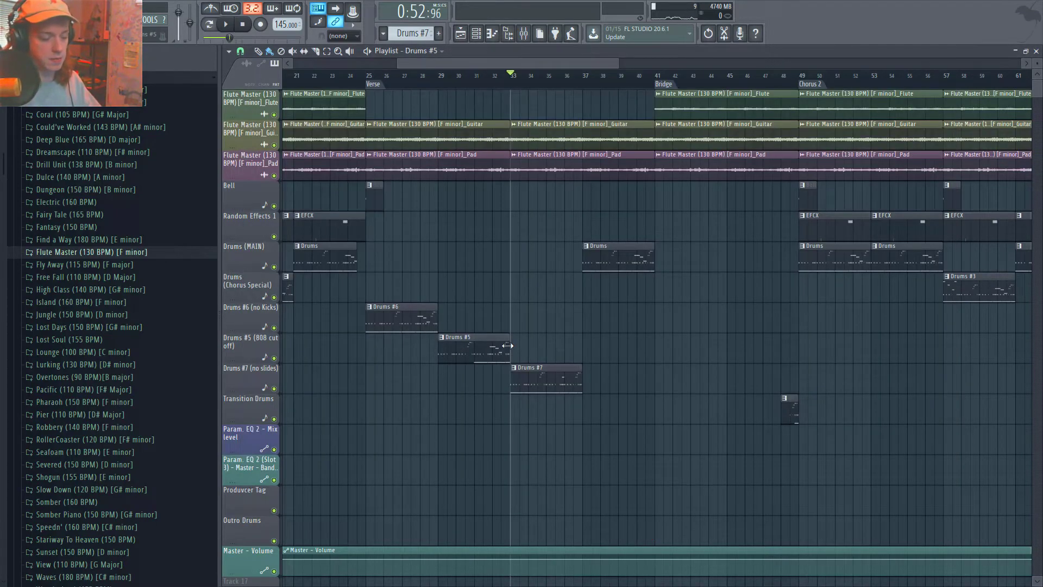
click(668, 241)
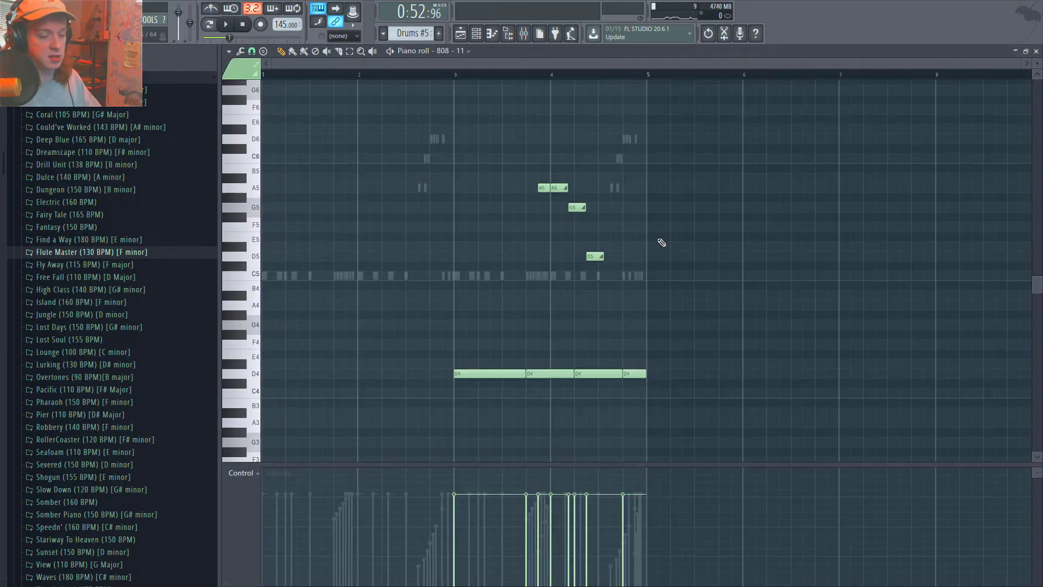
key(F7)
key(F6)
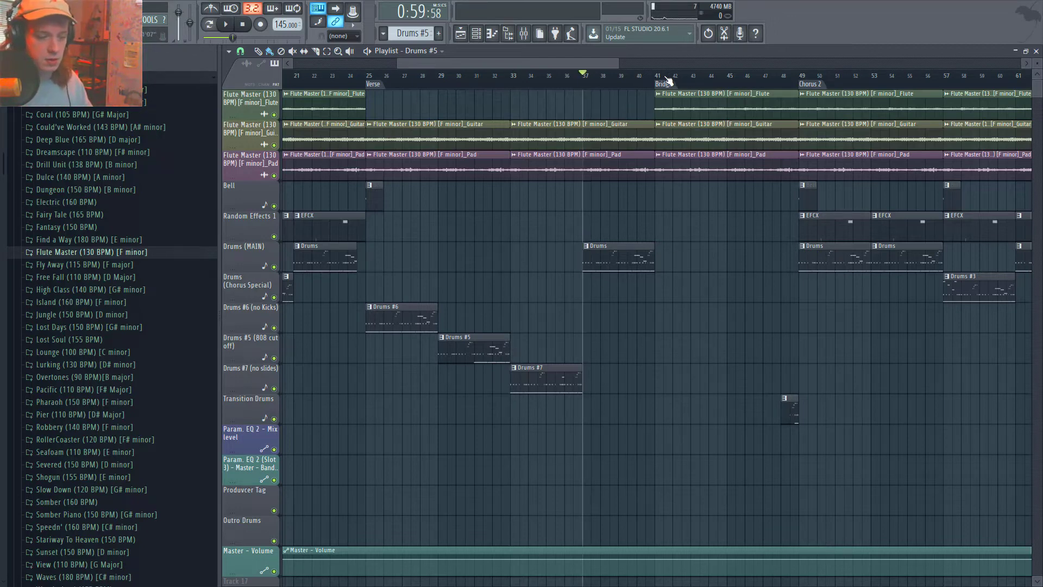
Step: Go to the Bridge marker at bar 41, survey the whole arrangement and listen to the bridge's start
click(660, 80)
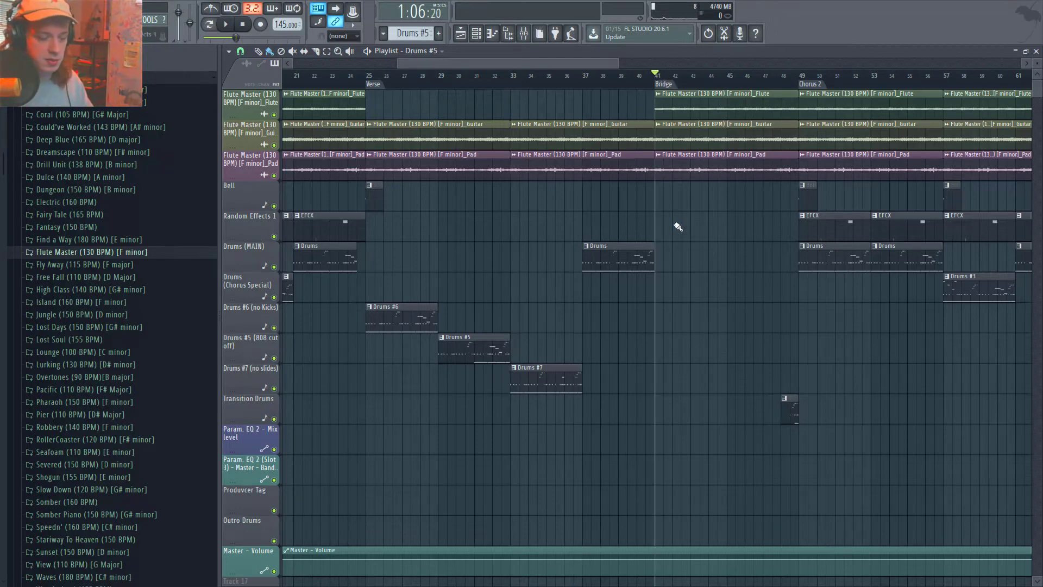
scroll(678, 226, down, 5)
scroll(677, 309, up, 4)
ctrl+scroll(677, 309, down, 3)
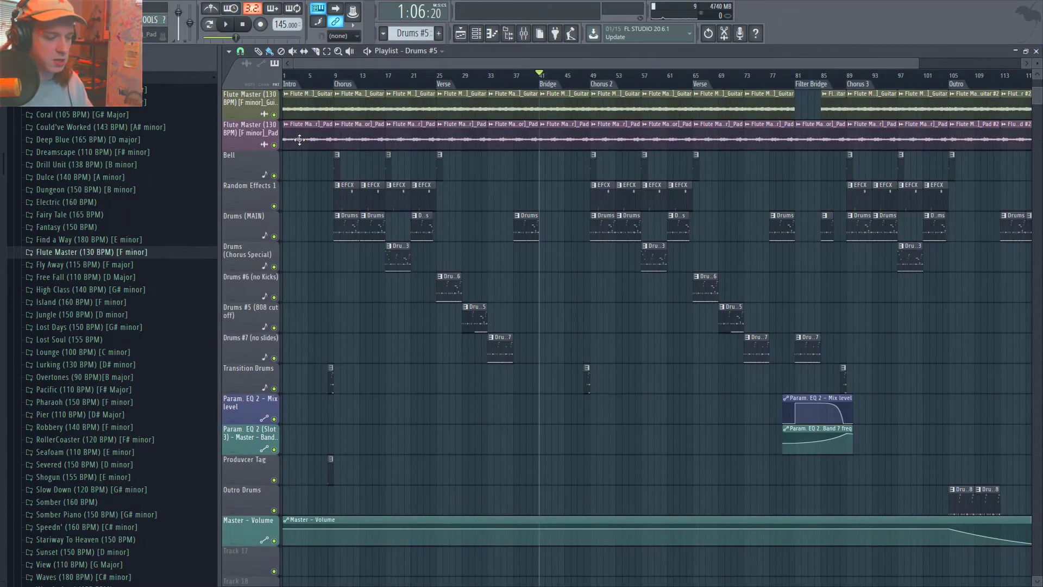
ctrl+scroll(592, 179, up, 3)
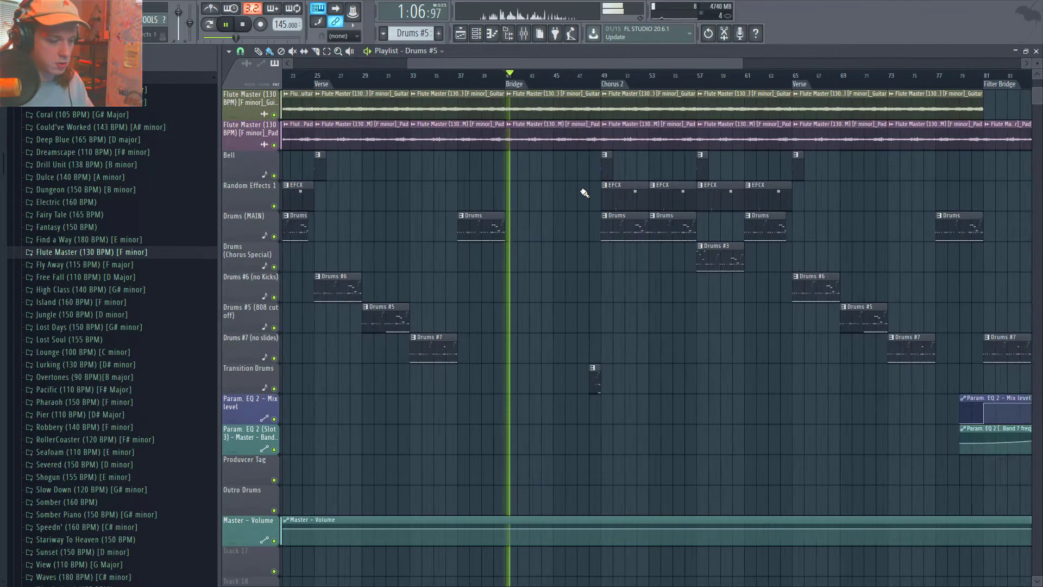
Step: Play the end of the bridge from bar 48 to hear the transition drums leading into Chorus 2
click(591, 79)
key(space)
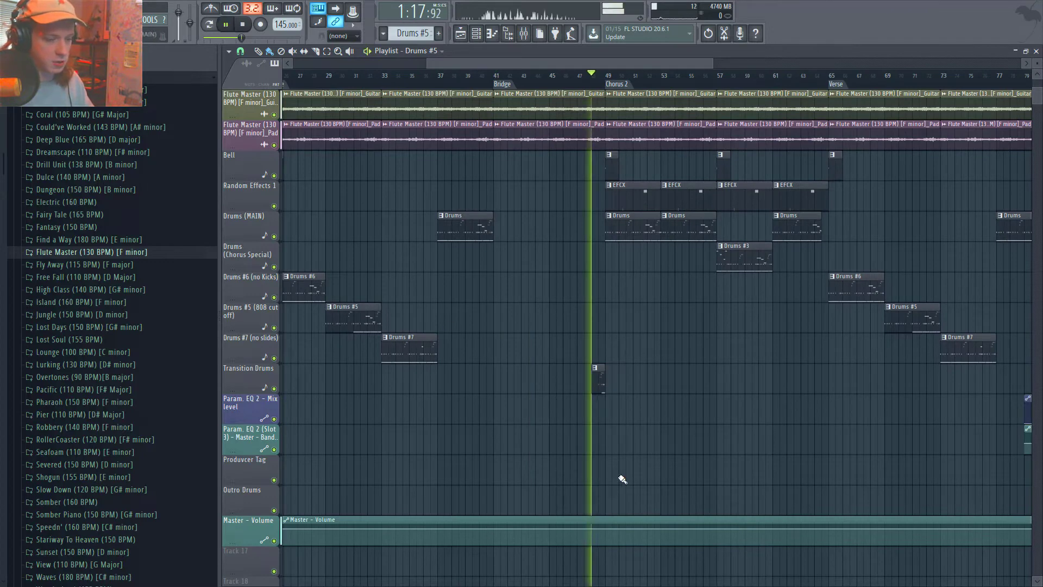
ctrl+scroll(619, 478, down, 3)
key(space)
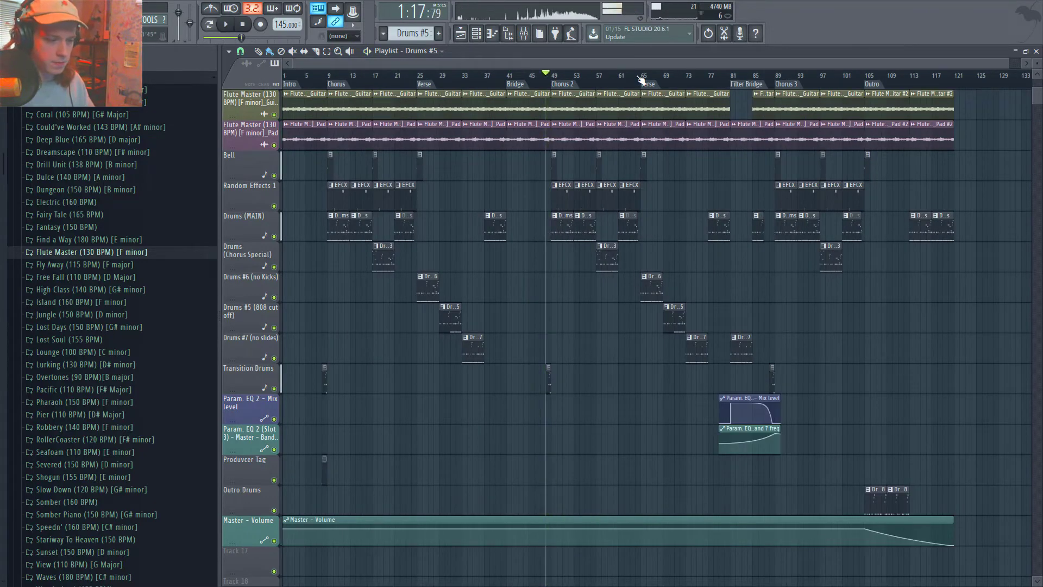
Step: Move the playback position to the second Verse marker at bar 65
click(635, 76)
ctrl+scroll(710, 221, up, 3)
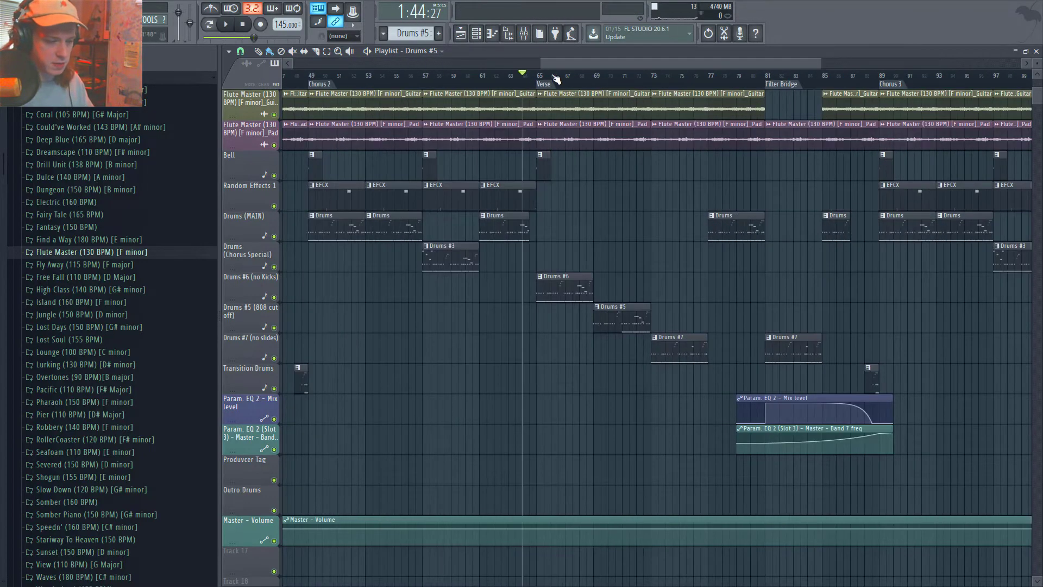
click(544, 80)
click(543, 86)
scroll(663, 342, down, 3)
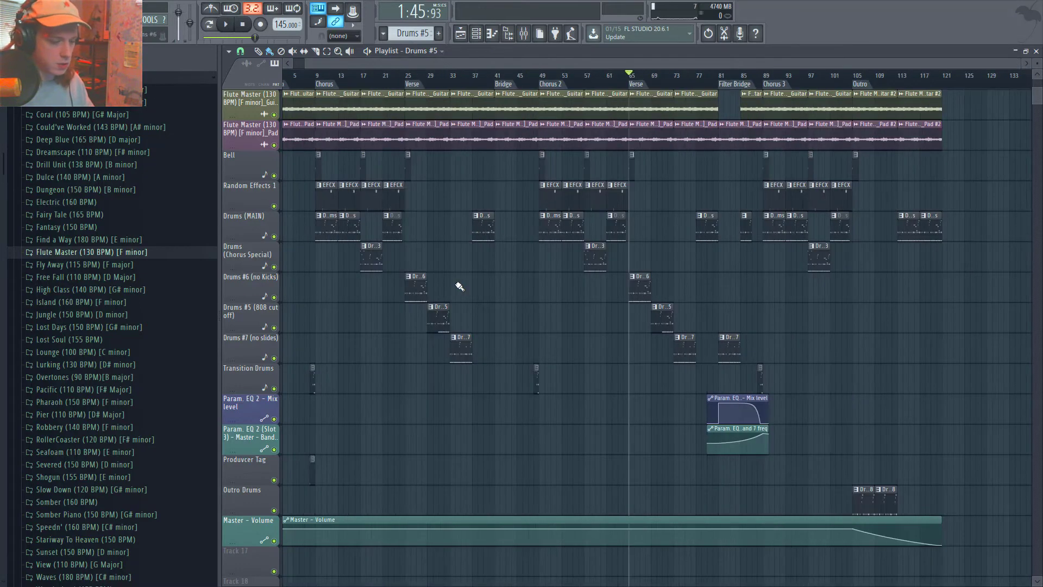
Step: Select the first verse's Drums #6, #5, #7 and main Drums clips to compare them with the second verse's drum clips
ctrl+click(415, 285)
ctrl+click(439, 317)
ctrl+click(461, 348)
ctrl+click(483, 227)
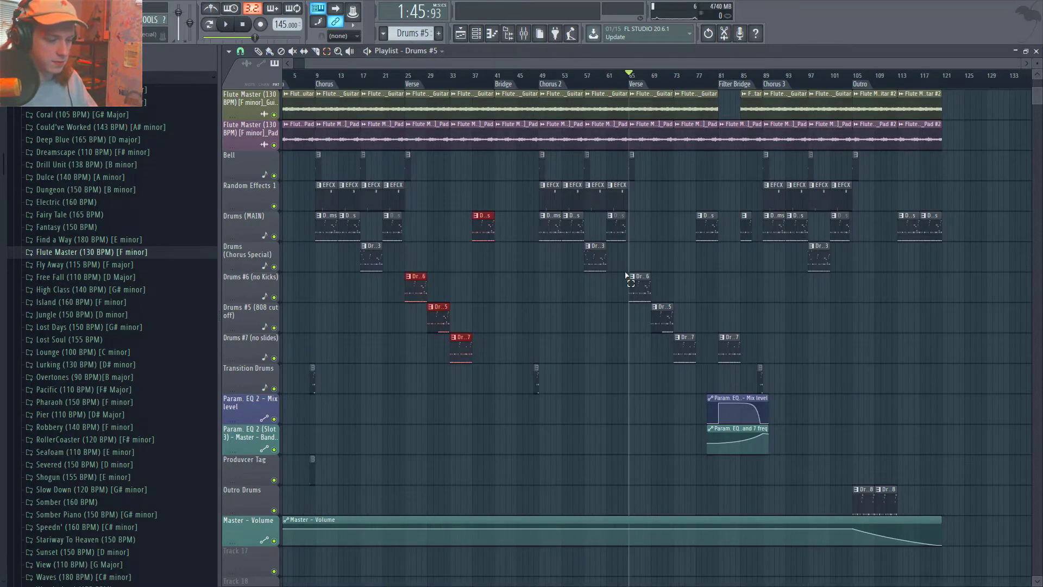
ctrl+drag(697, 371, 712, 183)
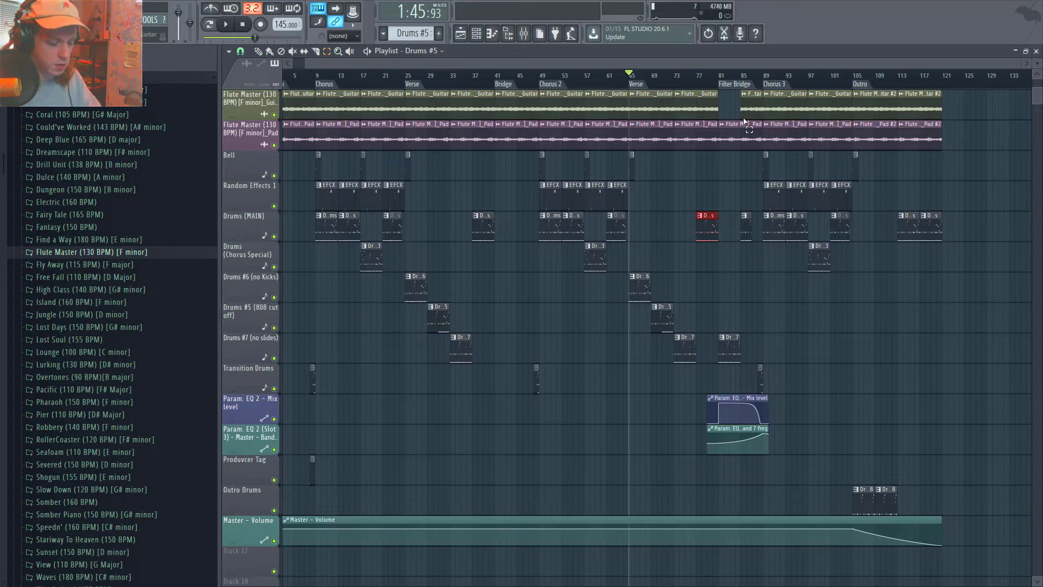
Step: Move the playback position to the Filter Bridge marker at bar 81 and examine the surrounding clips and EQ automation up close
click(723, 79)
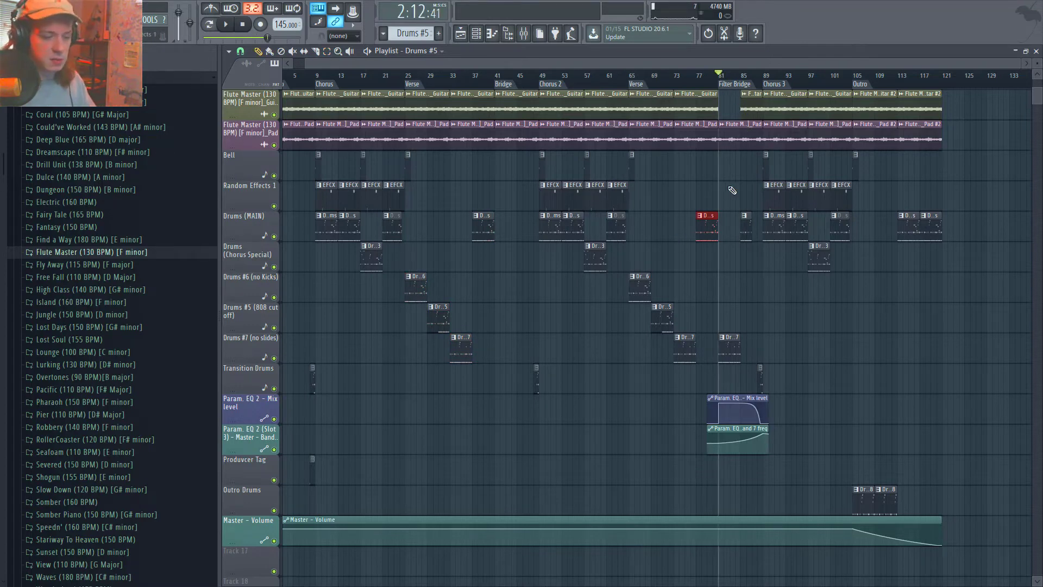
click(732, 190)
ctrl+scroll(722, 201, up, 8)
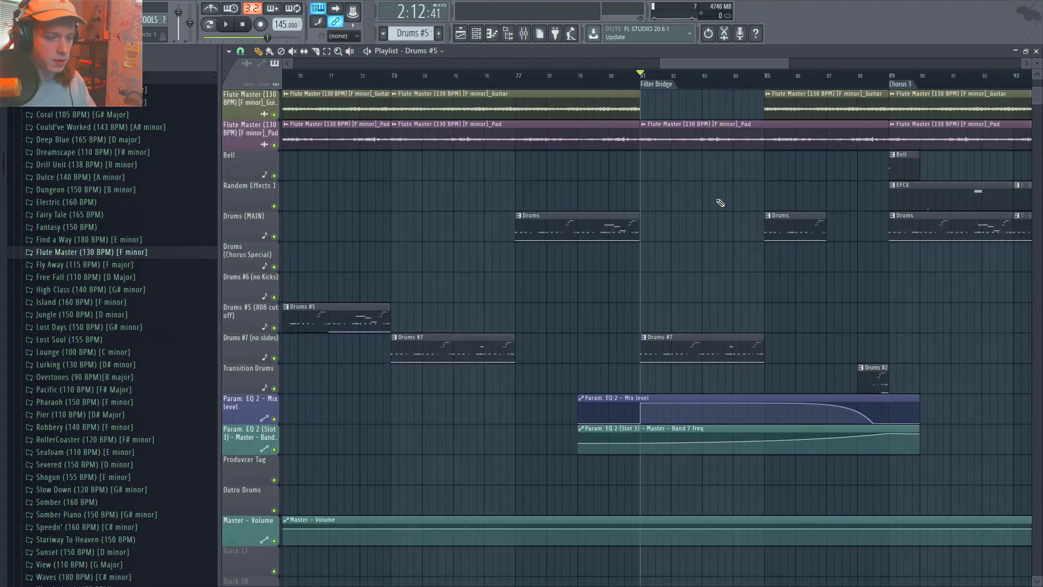
ctrl+scroll(681, 328, down, 2)
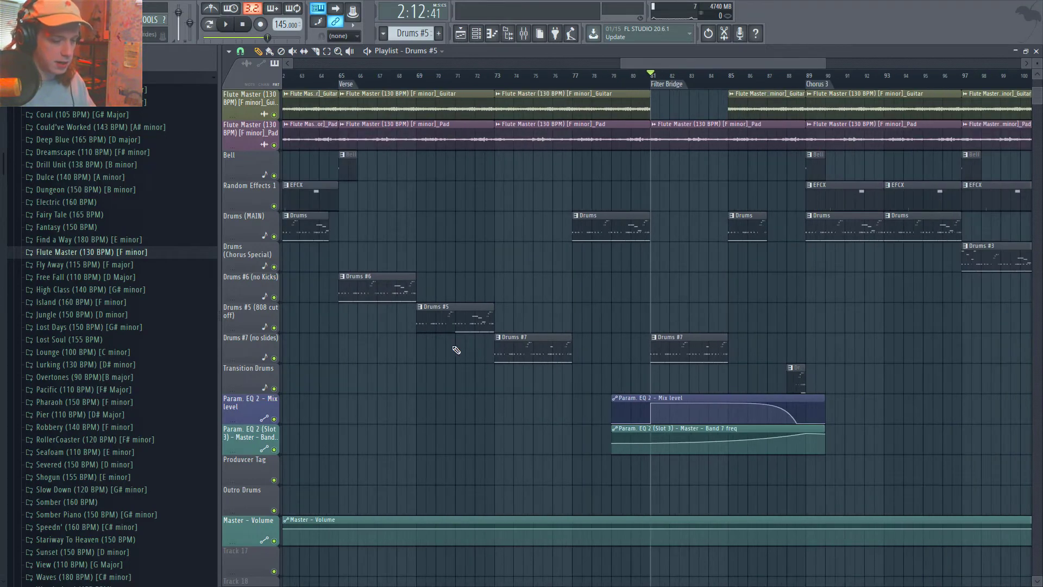
Step: Open the Drums #7 pattern and inspect its 808 - 11 notes in the piano roll, then return to the playlist
double_click(518, 349)
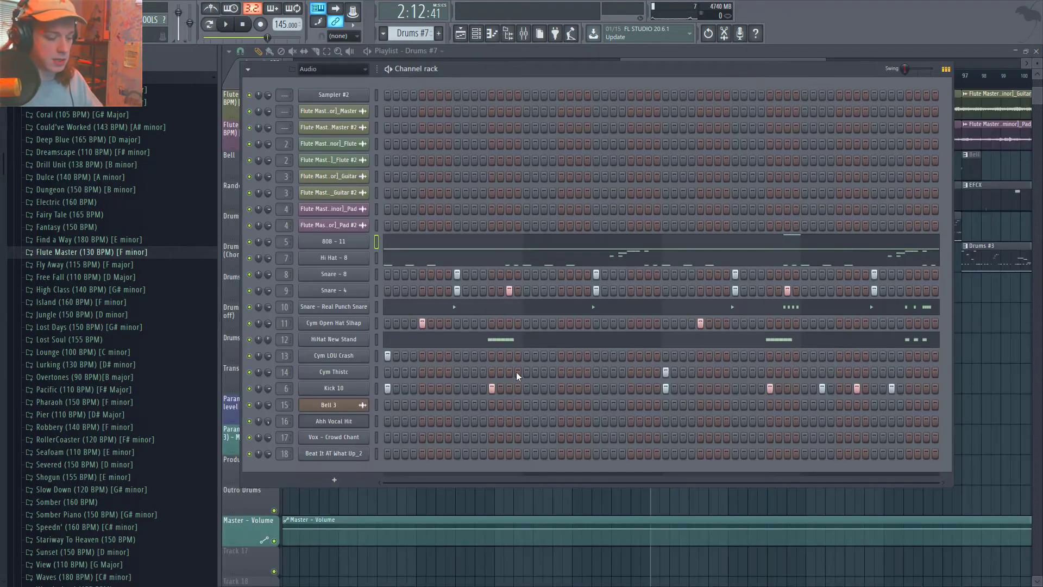
click(680, 242)
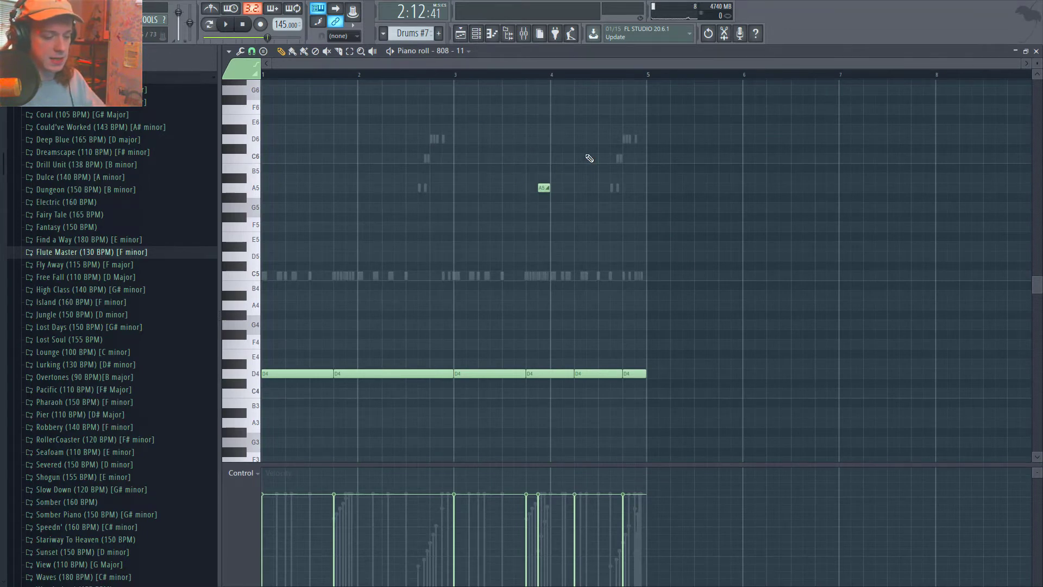
key(Escape)
key(Escape)
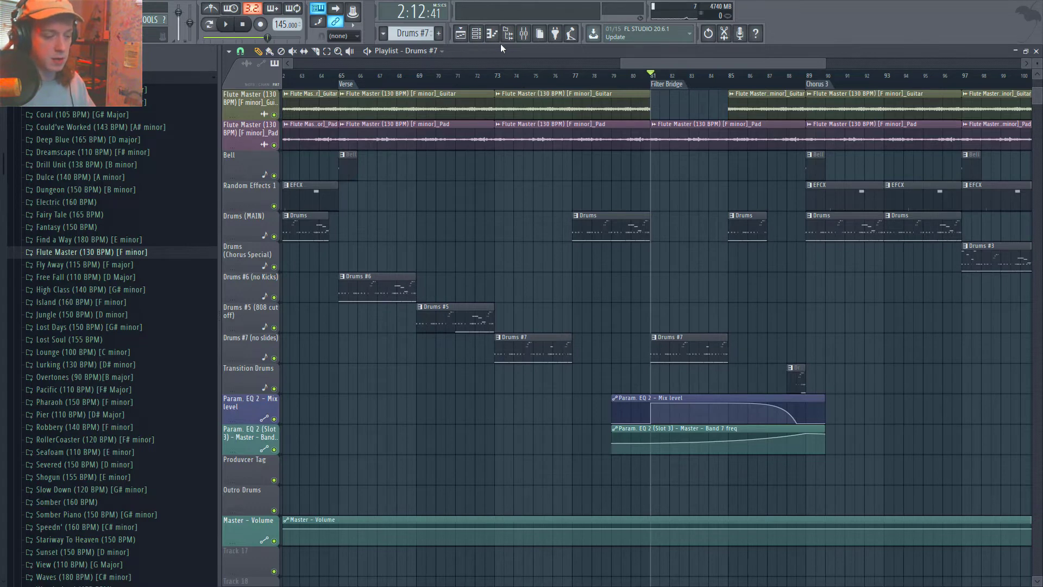
Step: Open the second Fruity parametric EQ 2 on the Master track and play the filter bridge to watch its automated cutoff
click(523, 34)
click(240, 139)
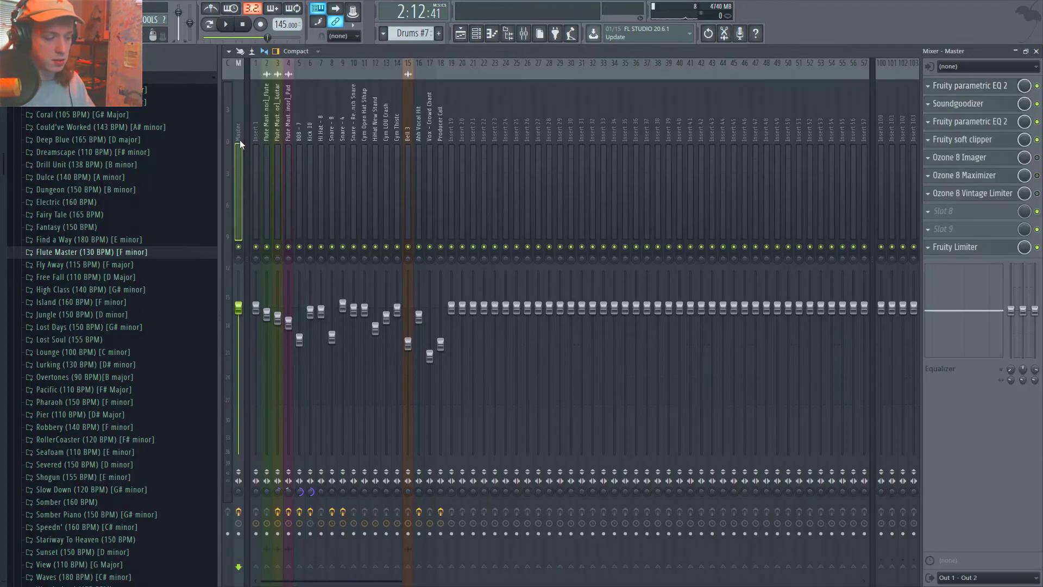
click(973, 122)
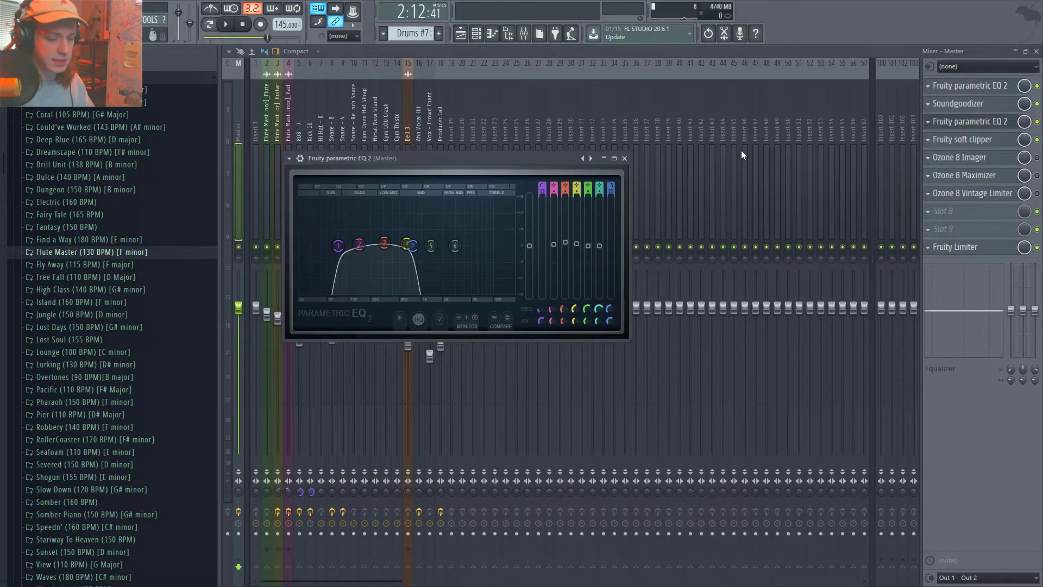
key(space)
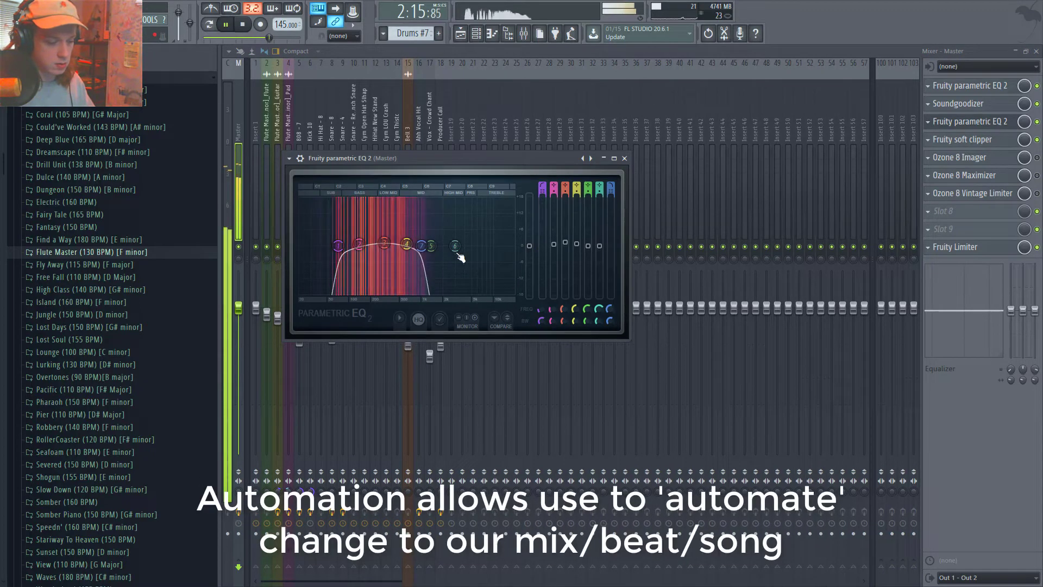
drag(417, 245, 435, 260)
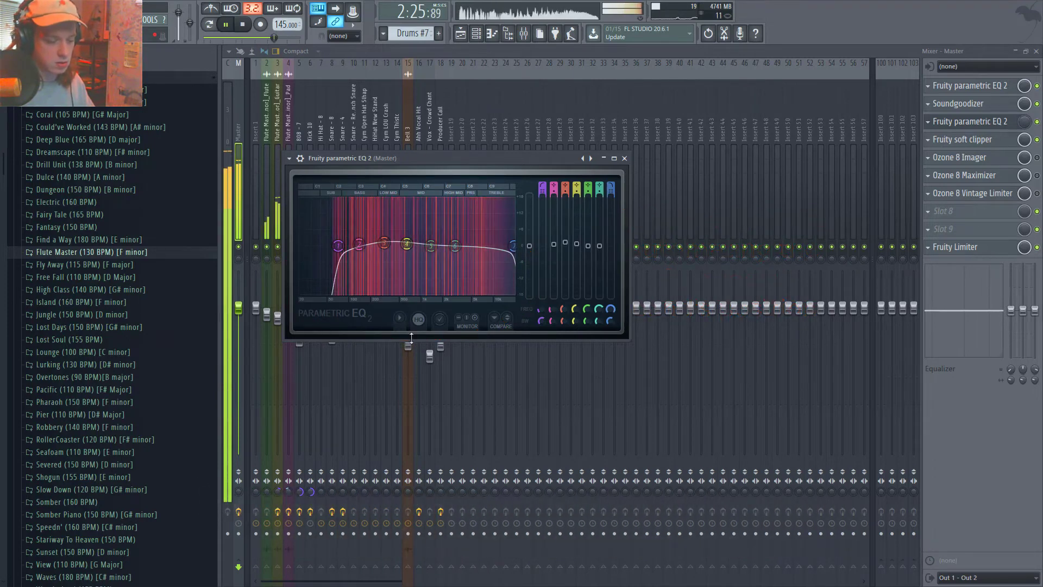
click(625, 159)
key(space)
key(F5)
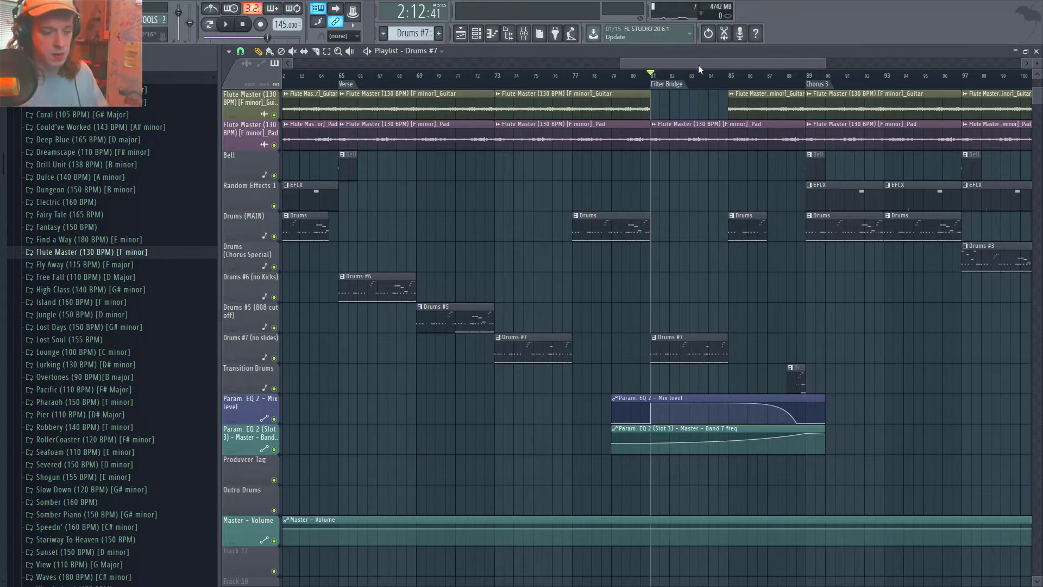
Step: Move the playback position to bar 88, where the filter bridge's Mix level automation drops out before Chorus 3
drag(716, 84, 798, 98)
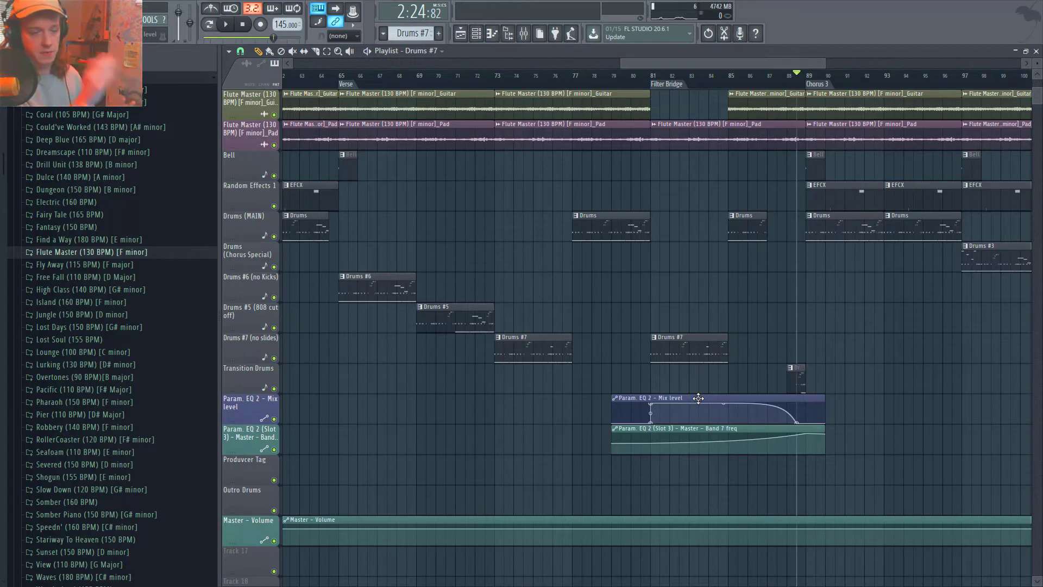
key(space)
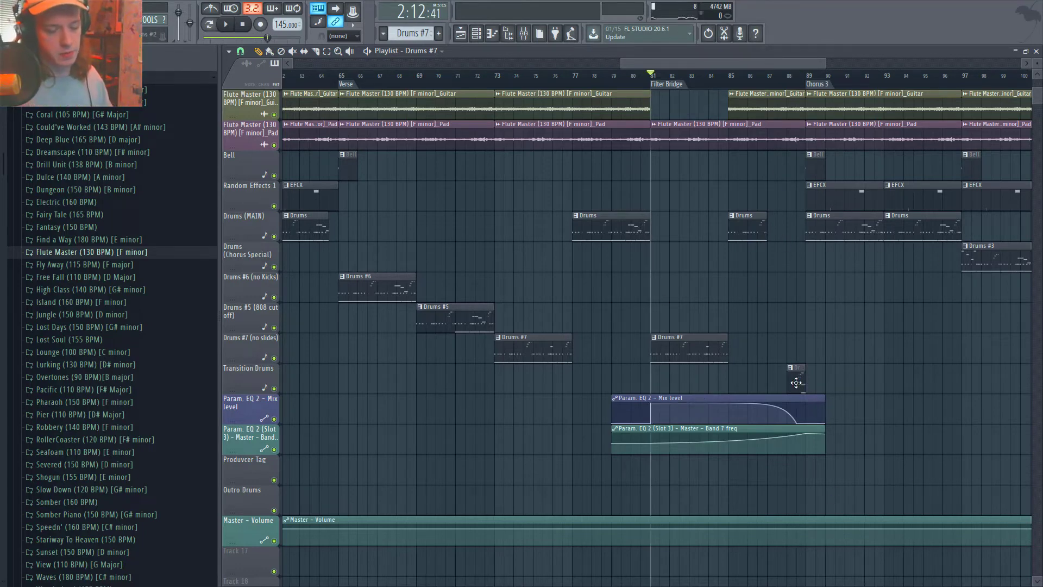
Step: Go to the Outro marker at bar 105 and view the sample settings of the Guitar #2 clip
scroll(809, 351, down, 5)
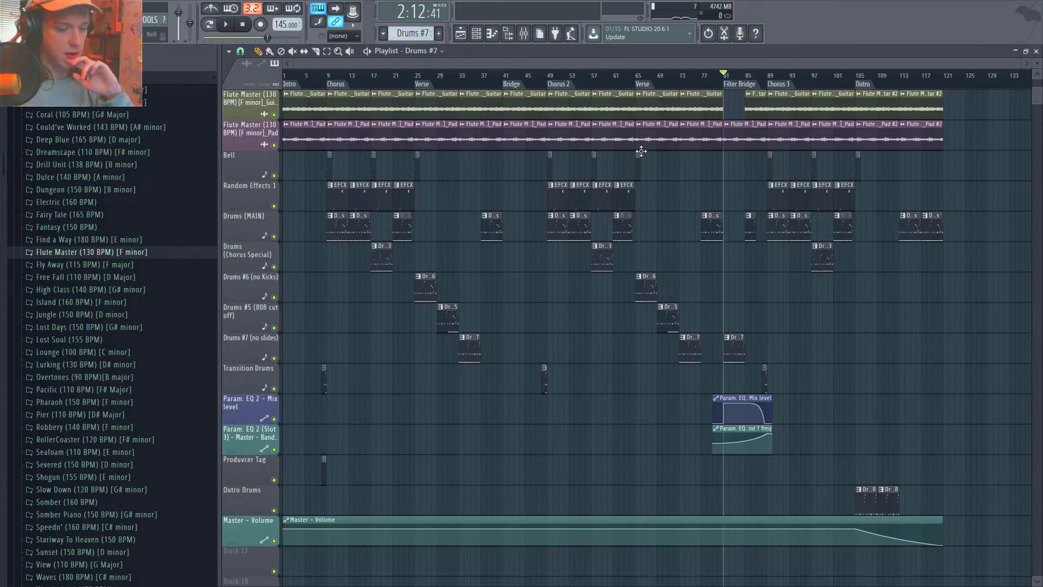
drag(761, 82, 864, 120)
scroll(875, 174, up, 3)
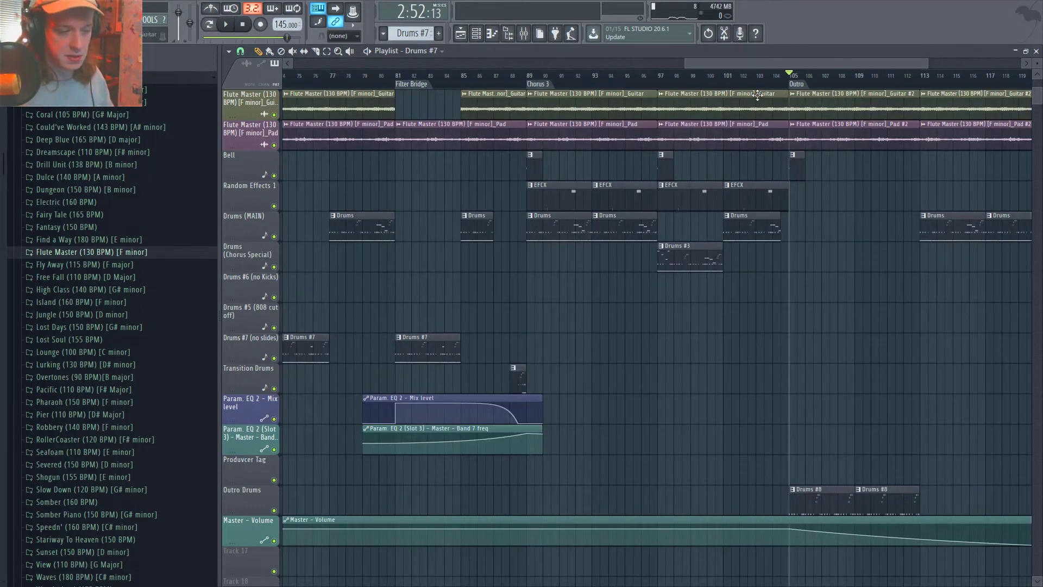
double_click(858, 106)
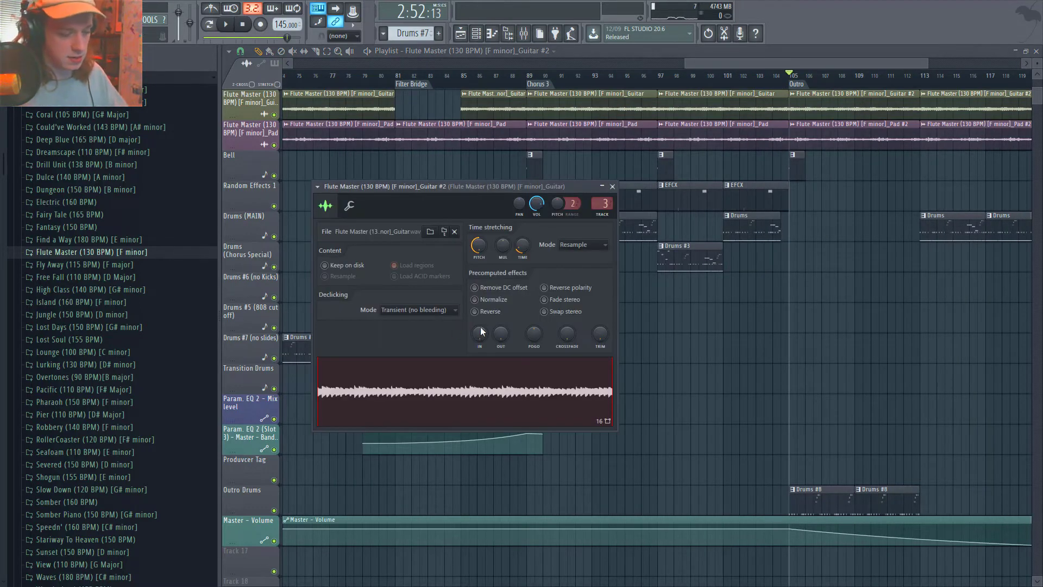
key(Escape)
Step: Play the first moments of the outro from bar 105
key(space)
scroll(853, 331, down, 3)
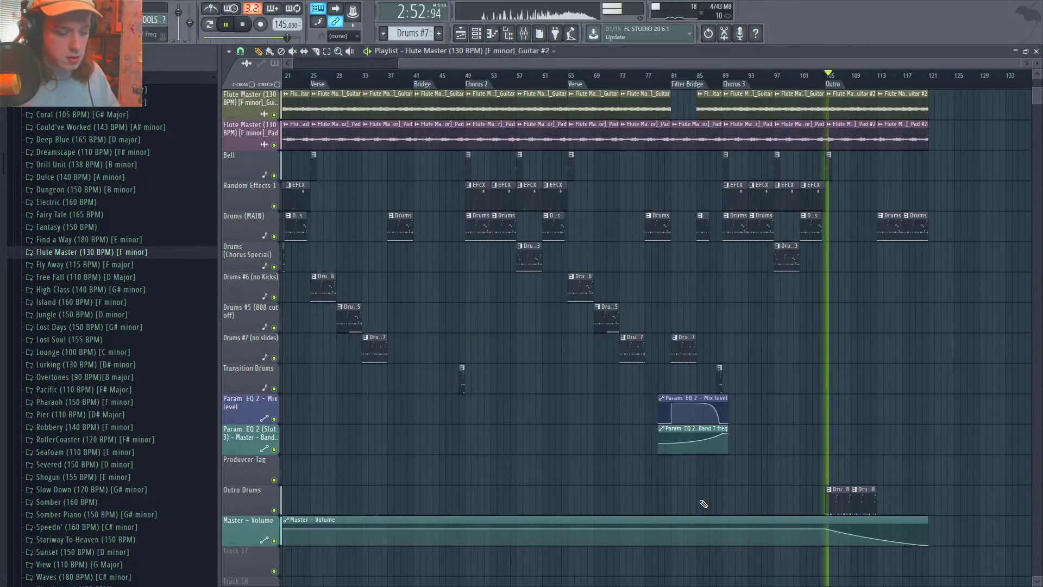
key(space)
Step: Inspect the Drums #8 pattern in the channel rack, then play the outro through its master volume fade-out
double_click(839, 489)
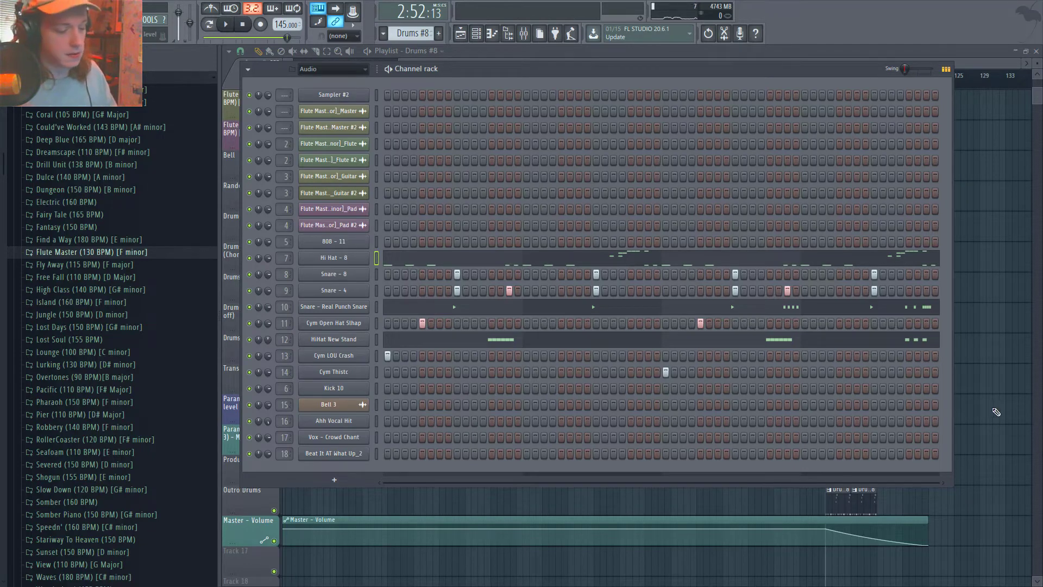
key(F6)
key(space)
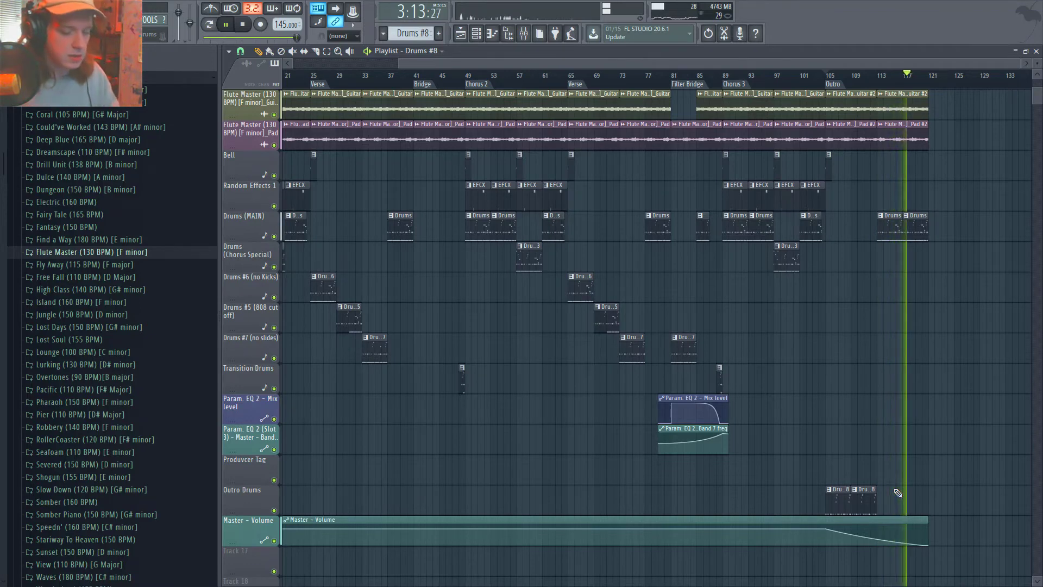
key(space)
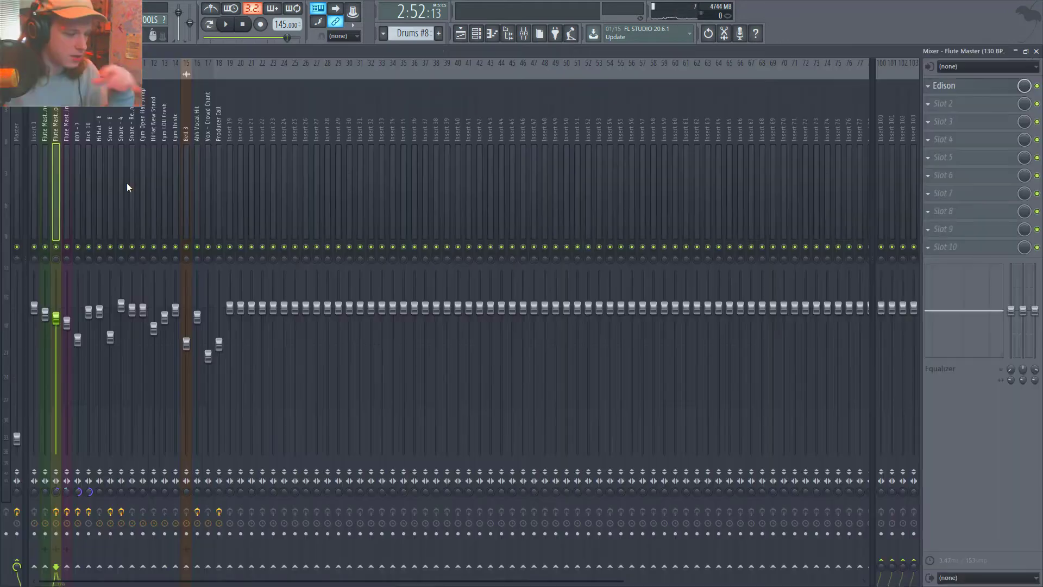
Step: Open the mixer and examine the effect chain on the Master track
key(F9)
key(Left)
key(Left)
key(Left)
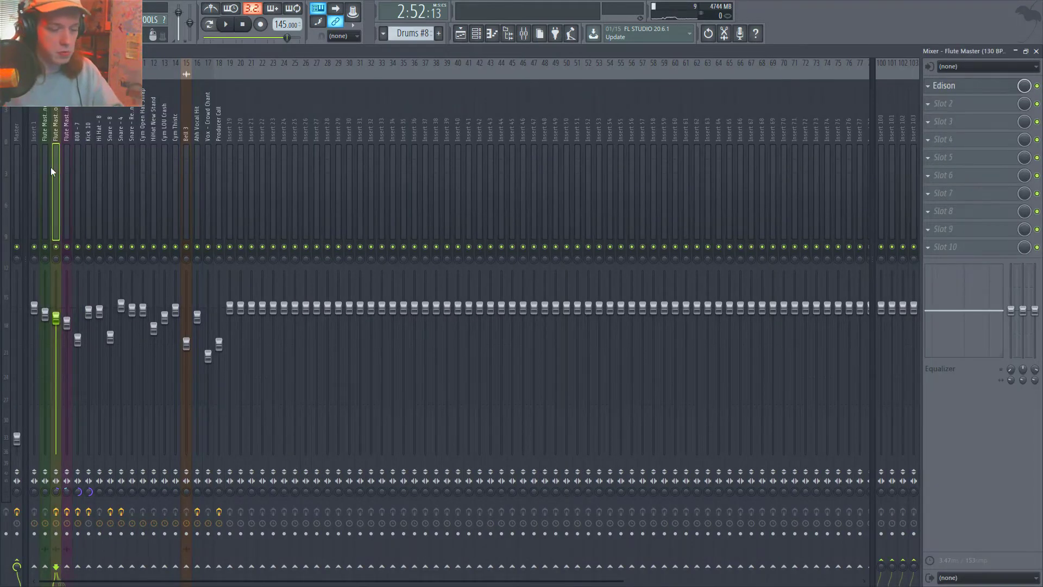
key(Left)
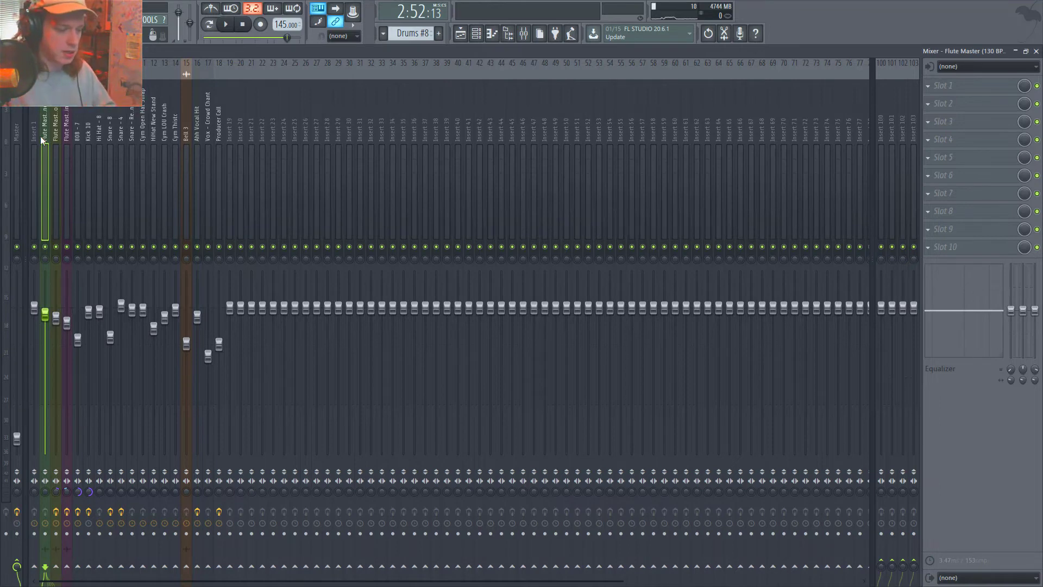
key(Left)
key(Left)
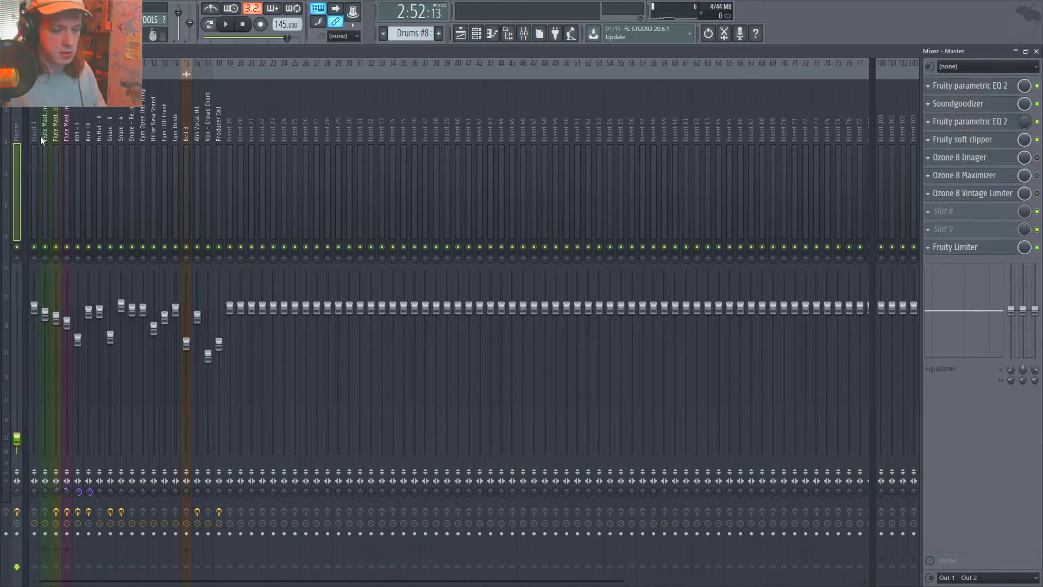
Step: Compare the effect chains on the Flute Master flute, guitar and pad mixer tracks
key(Right)
key(Right)
key(Right)
key(Left)
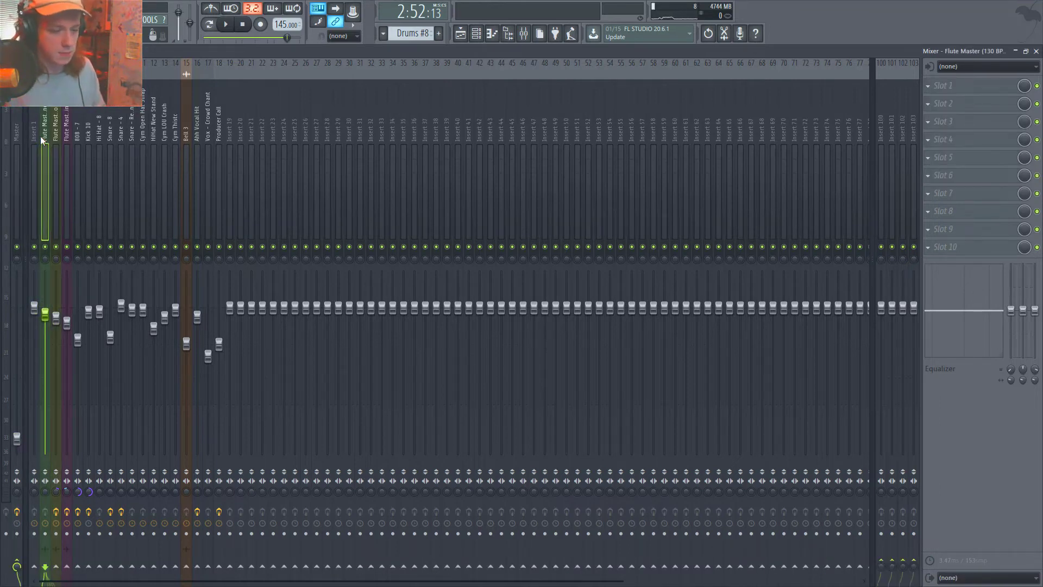
key(Right)
key(Left)
key(Right)
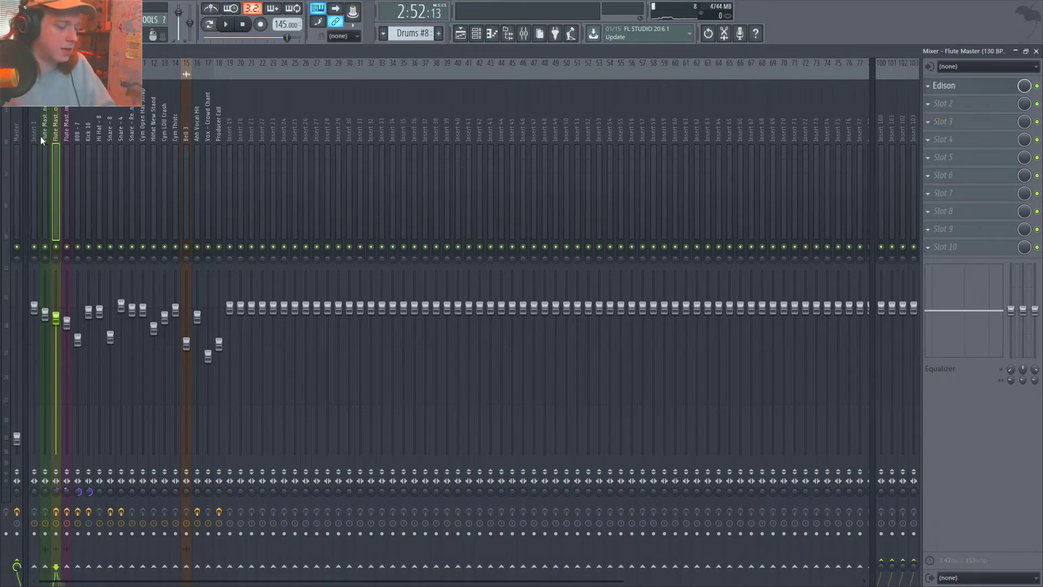
key(Right)
key(Left)
key(Right)
key(Left)
key(Right)
key(Left)
key(Left)
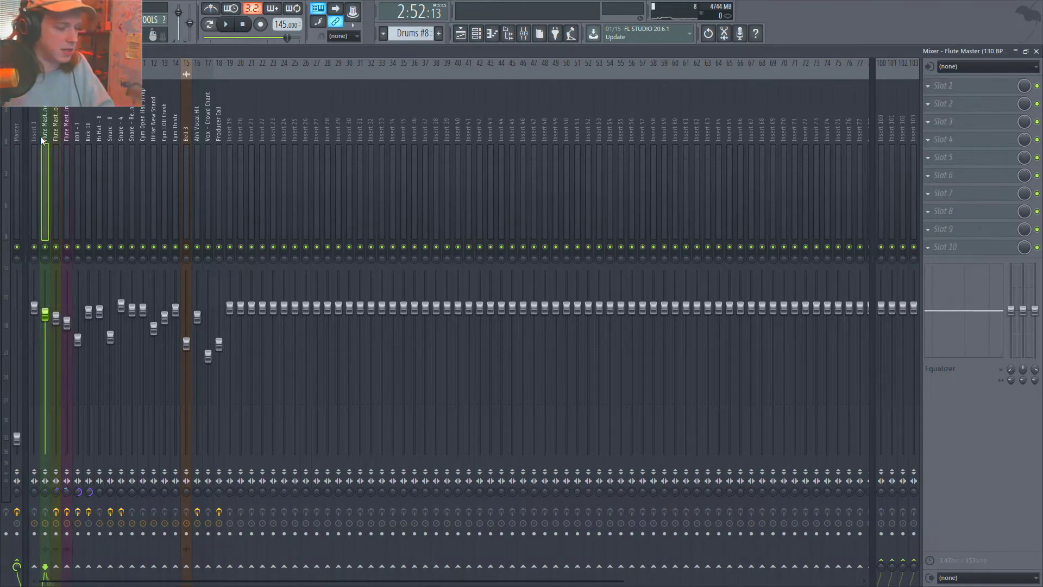
key(Right)
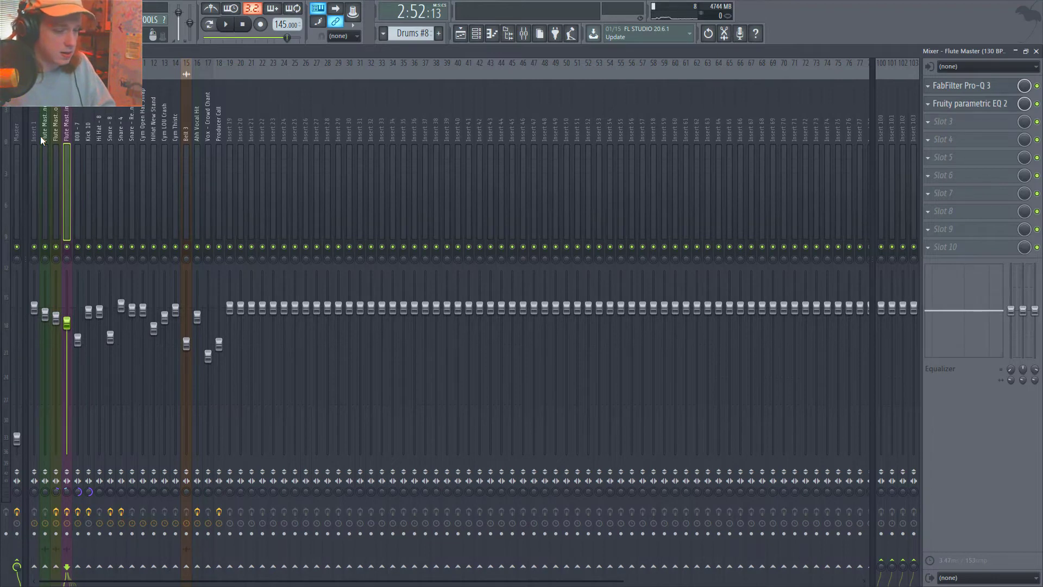
key(Right)
key(Left)
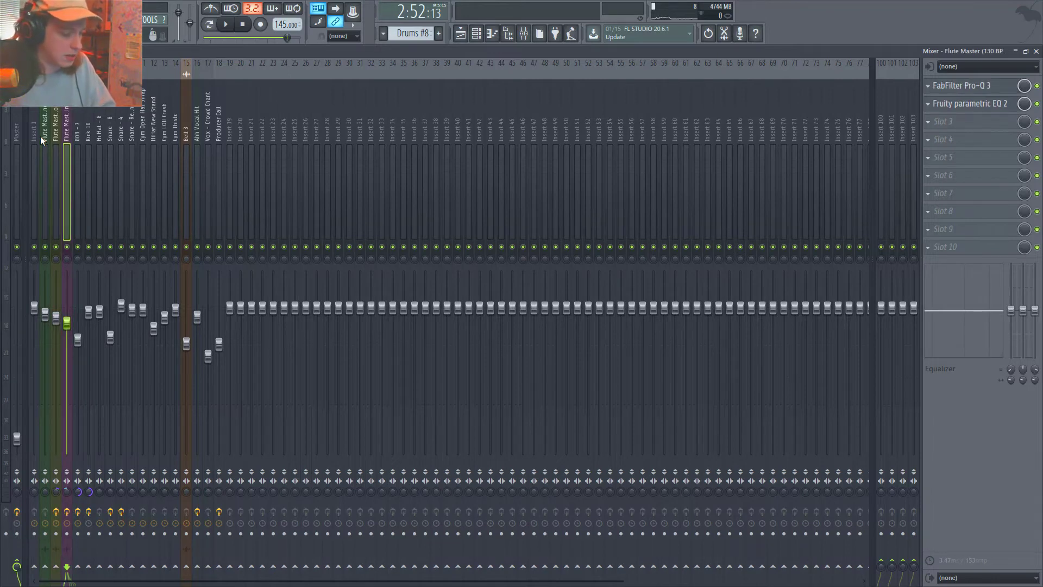
key(Right)
key(Right)
key(Right)
key(Right)
key(Left)
key(Left)
key(Left)
key(Left)
key(Left)
key(Left)
key(Right)
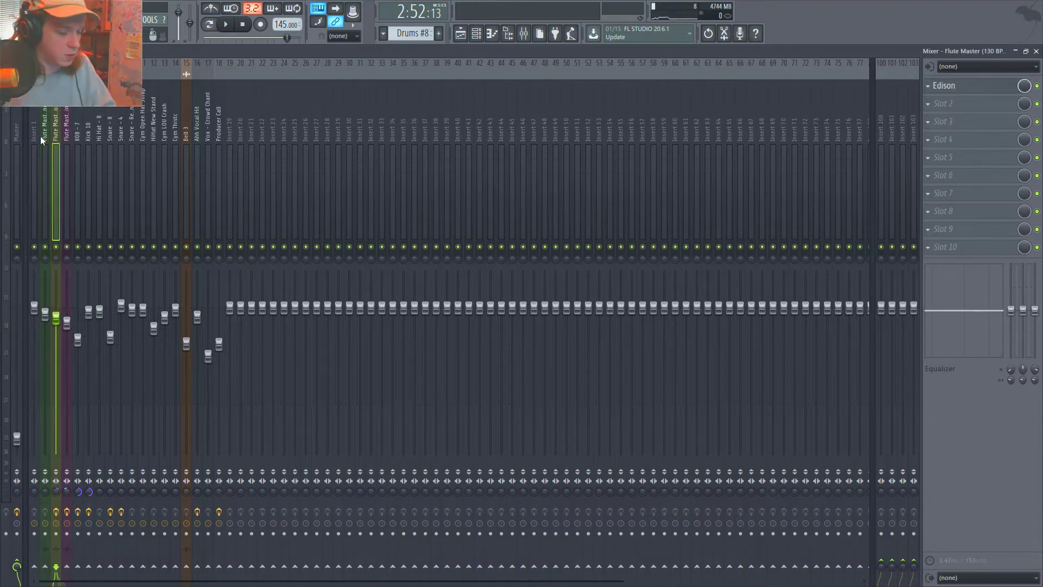
key(Right)
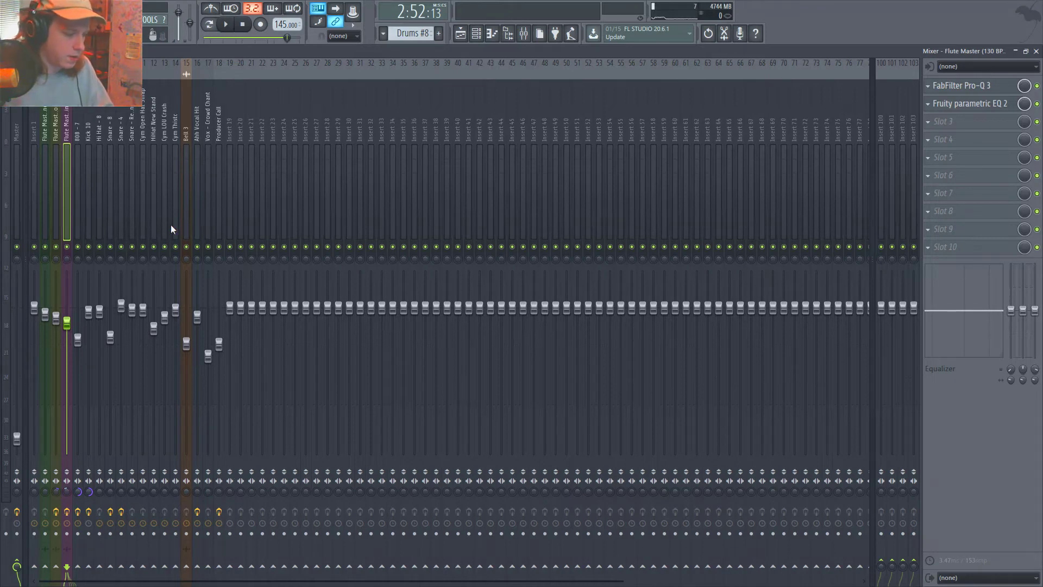
key(Left)
key(Left)
Step: Inspect the 808 - 7 mixer track's two Fruity parametric EQ 2 effects and its CamelCrusher distortion
key(Right)
key(Right)
key(Right)
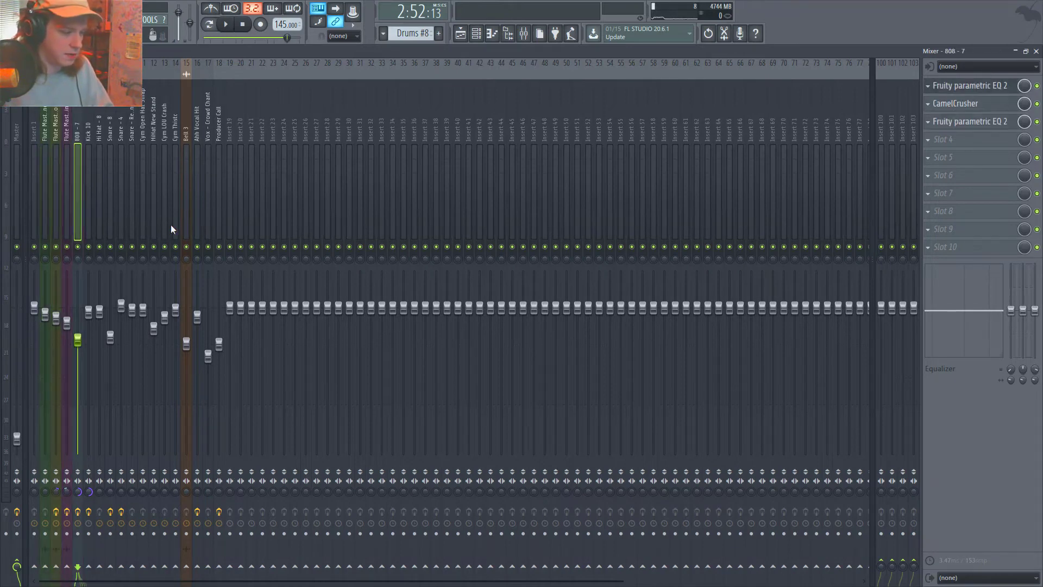
click(946, 87)
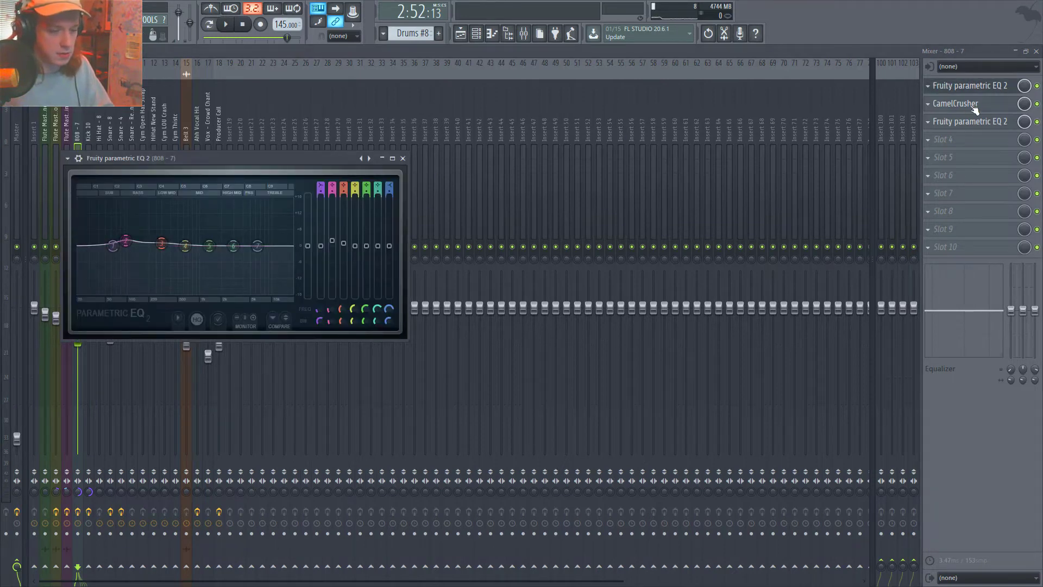
click(954, 104)
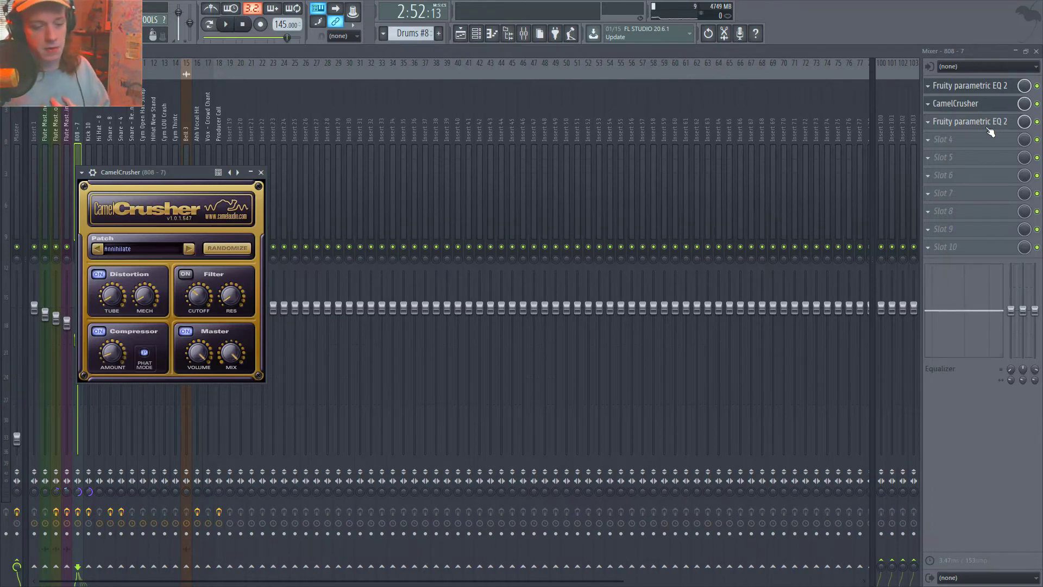
click(989, 126)
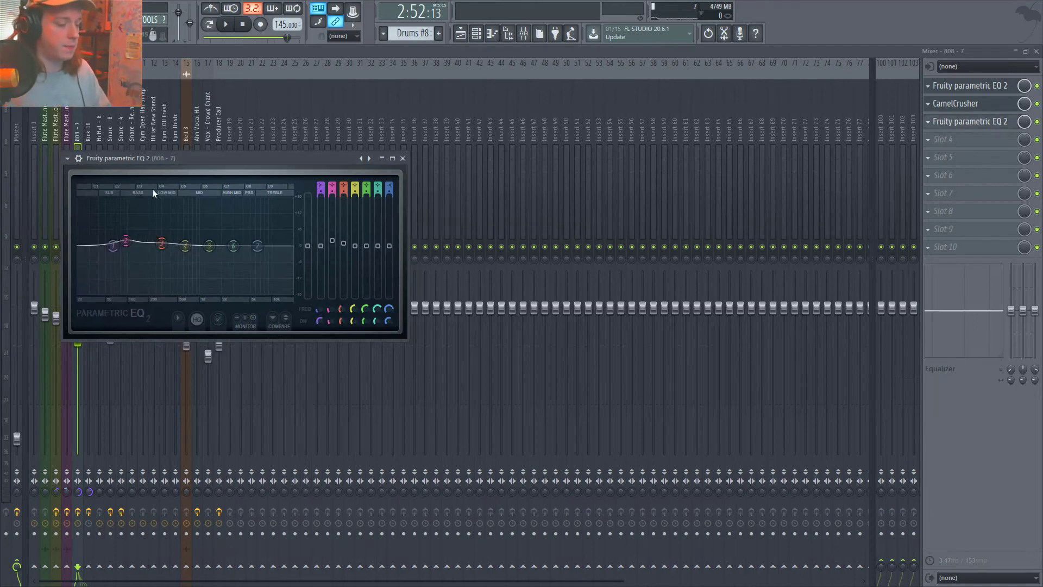
Step: Compare the 808 - 7 and Kick 10 effect chains, then inspect the CamelCrusher distortion on Kick 10
click(124, 135)
click(86, 147)
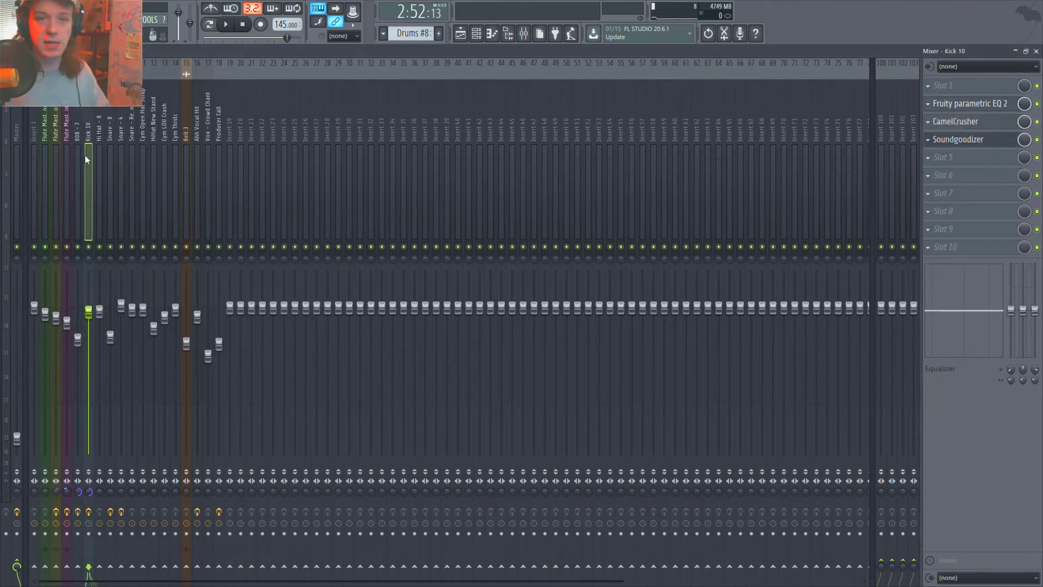
click(94, 144)
click(77, 149)
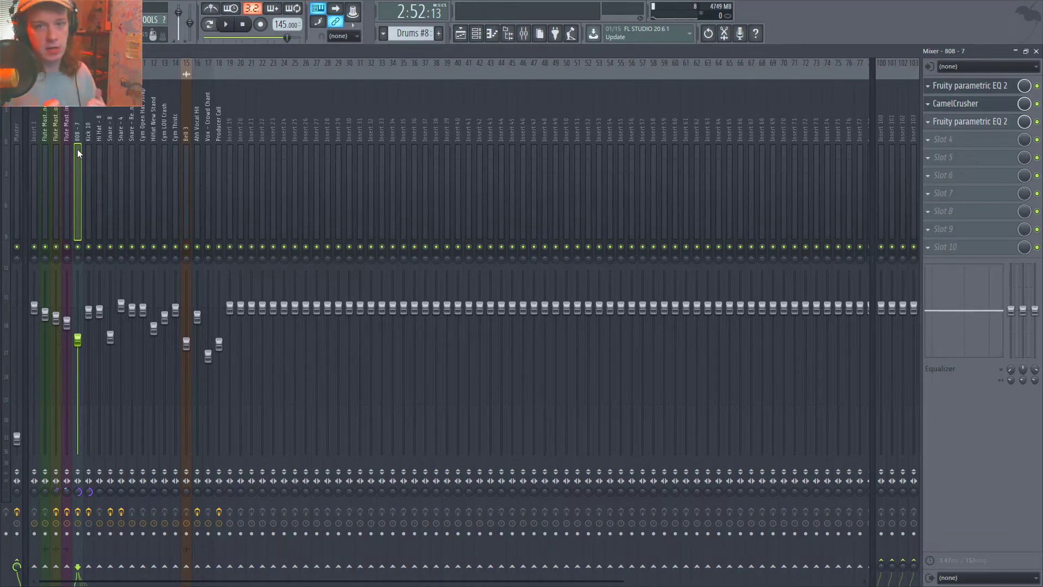
click(87, 143)
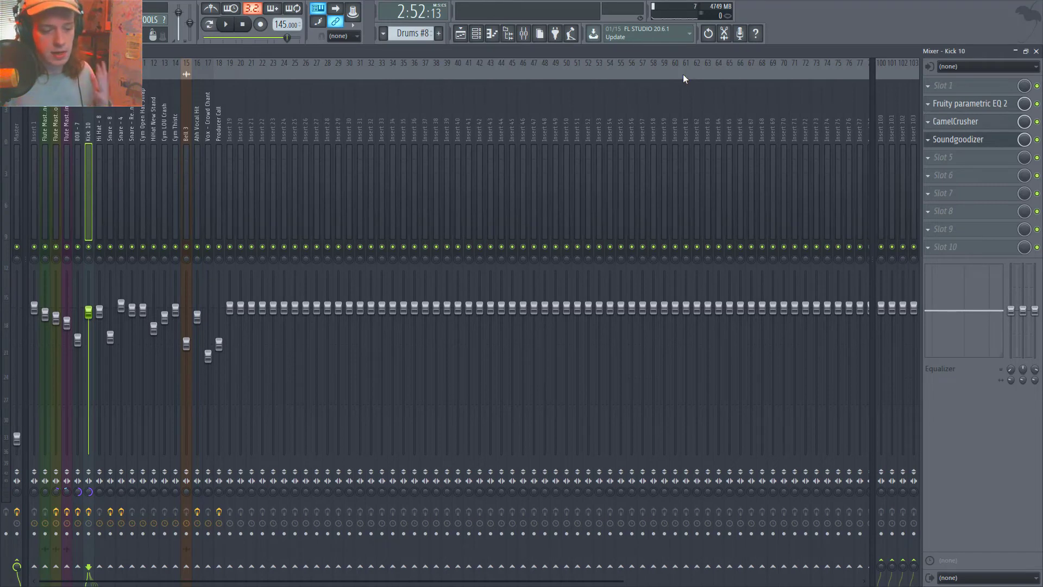
click(956, 121)
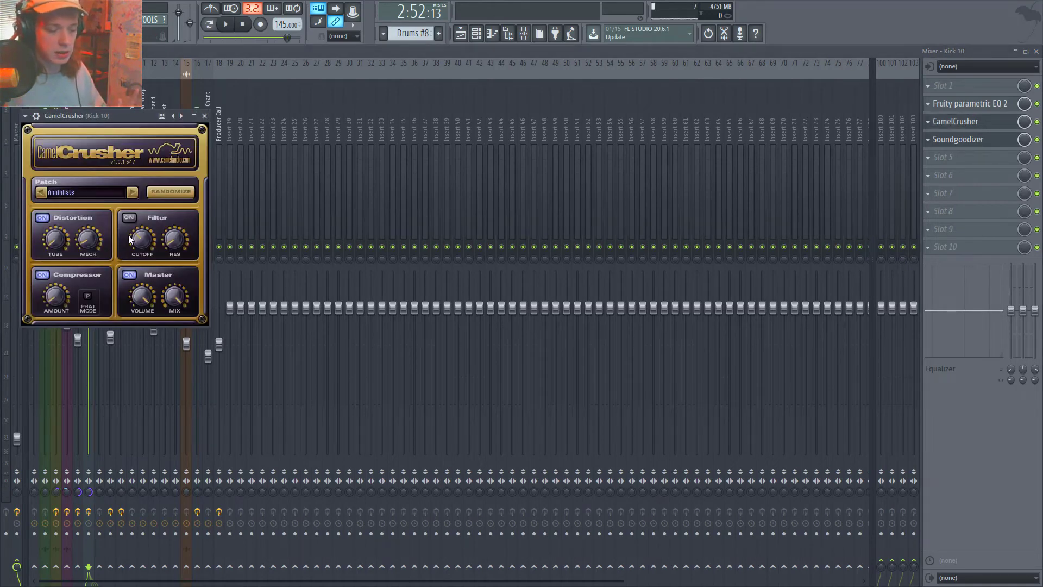
click(204, 116)
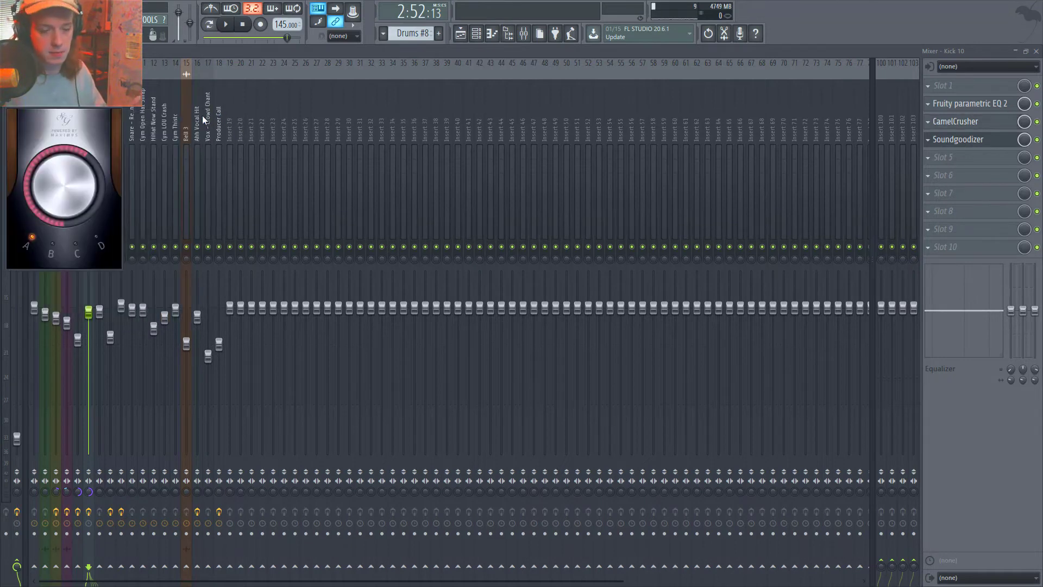
Step: Inspect the Fruity parametric EQ 2 curve and the Soundgoodizer settings on the Kick 10 mixer track
click(986, 124)
click(985, 108)
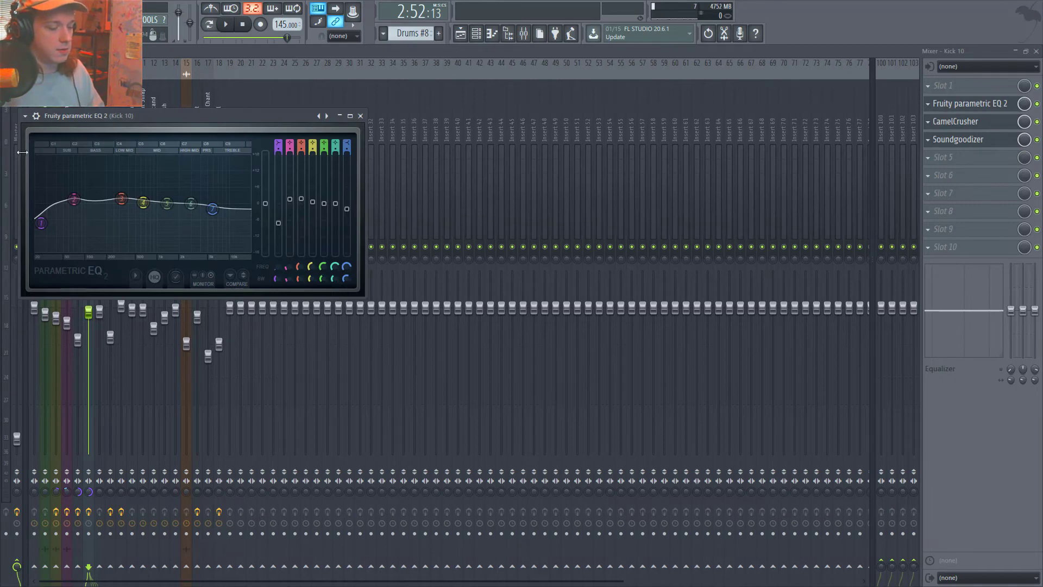
click(361, 116)
click(988, 140)
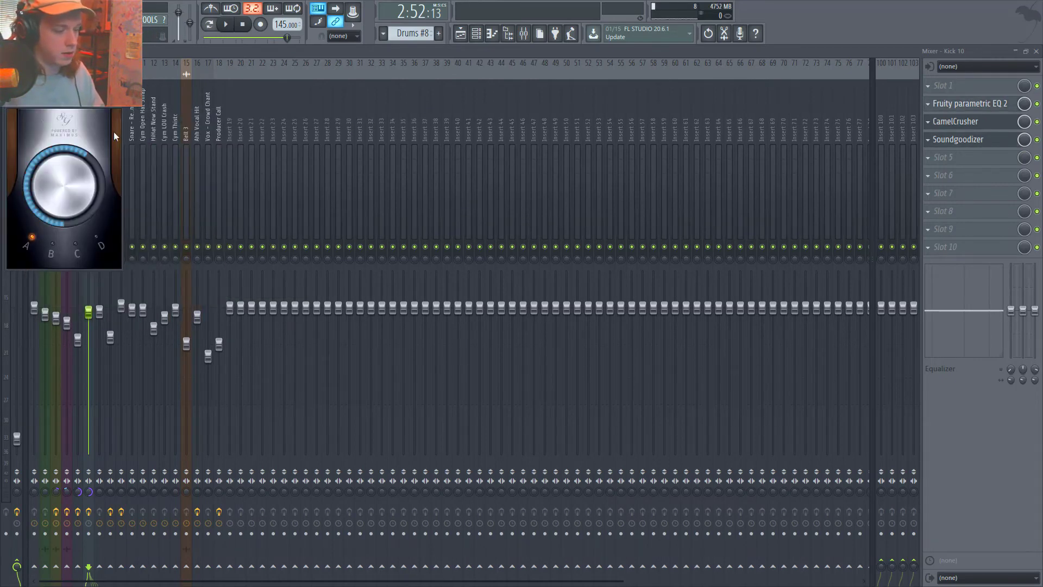
click(128, 115)
click(205, 116)
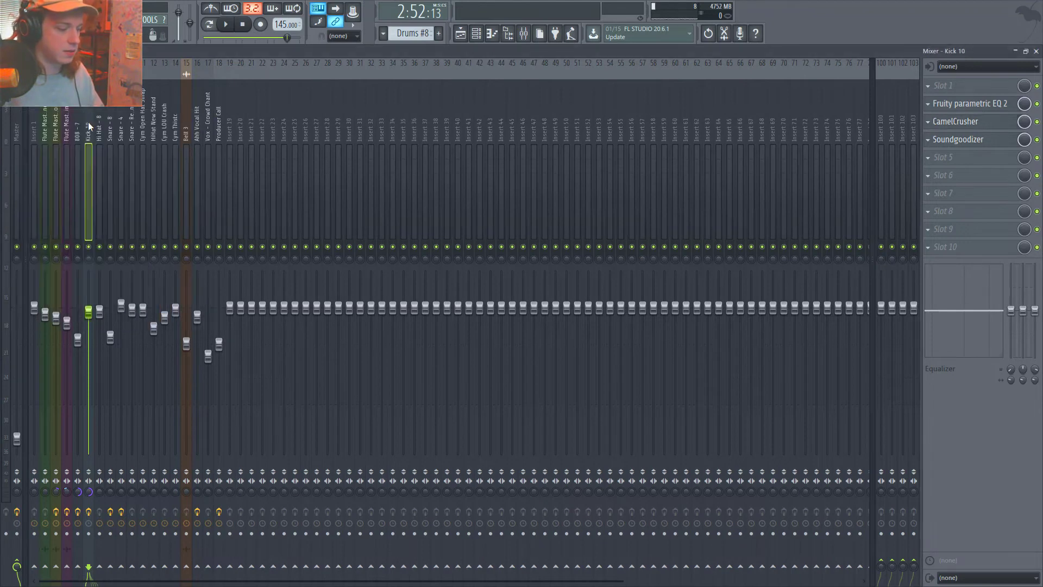
Step: Check the Soundgoodizer settings on the Master track
click(17, 190)
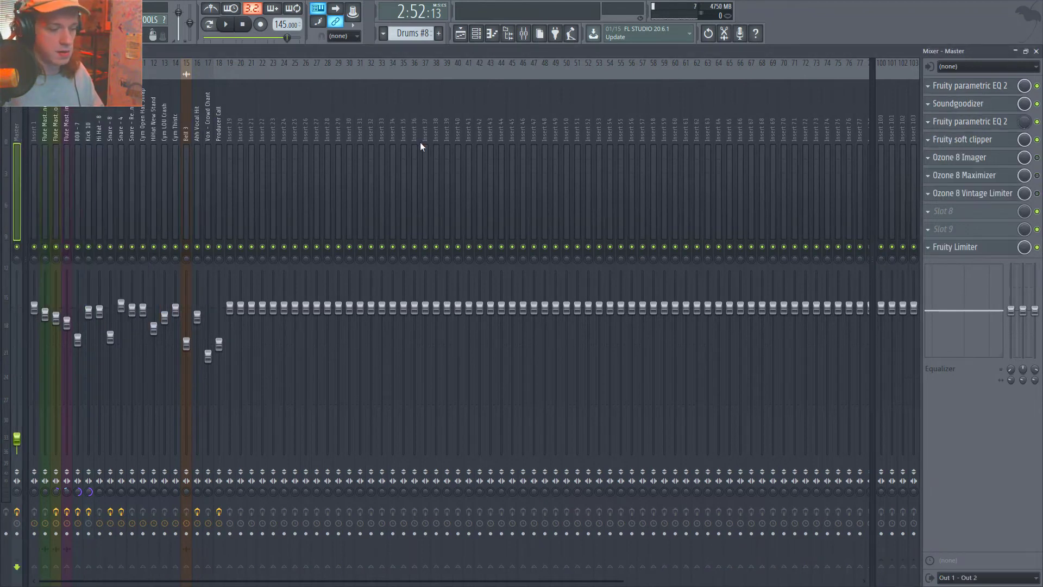
click(978, 103)
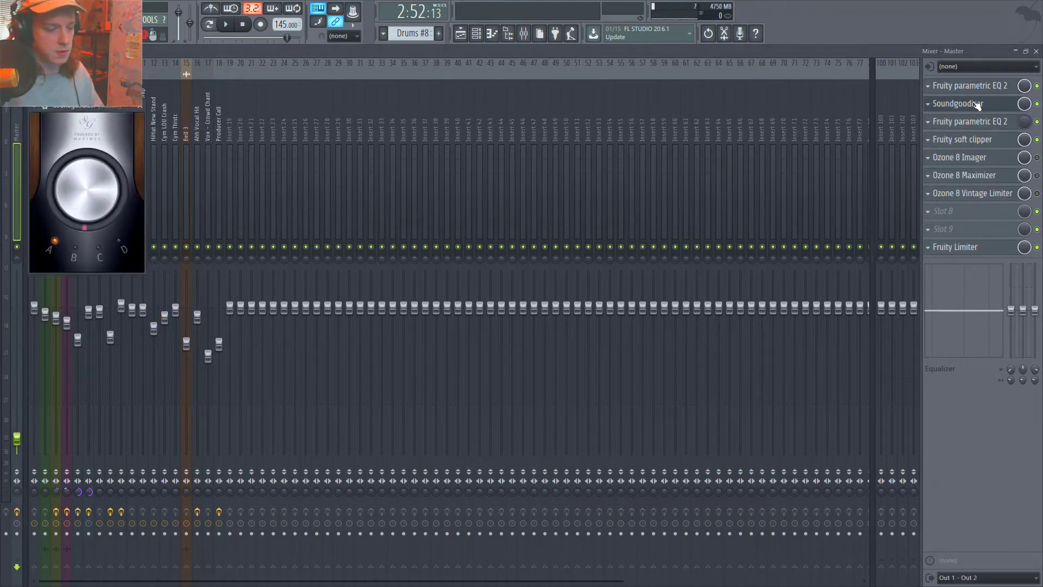
click(137, 111)
Step: Compare the effect slots of the 808 - 7, Kick 10 and Hi Hat - 8 mixer tracks
click(76, 174)
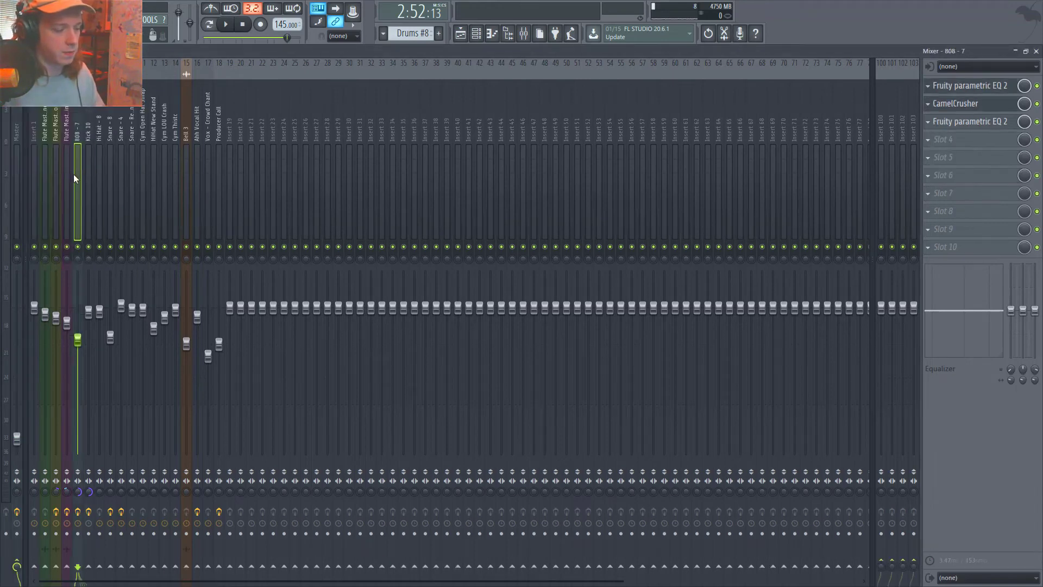
click(97, 169)
click(89, 172)
click(79, 175)
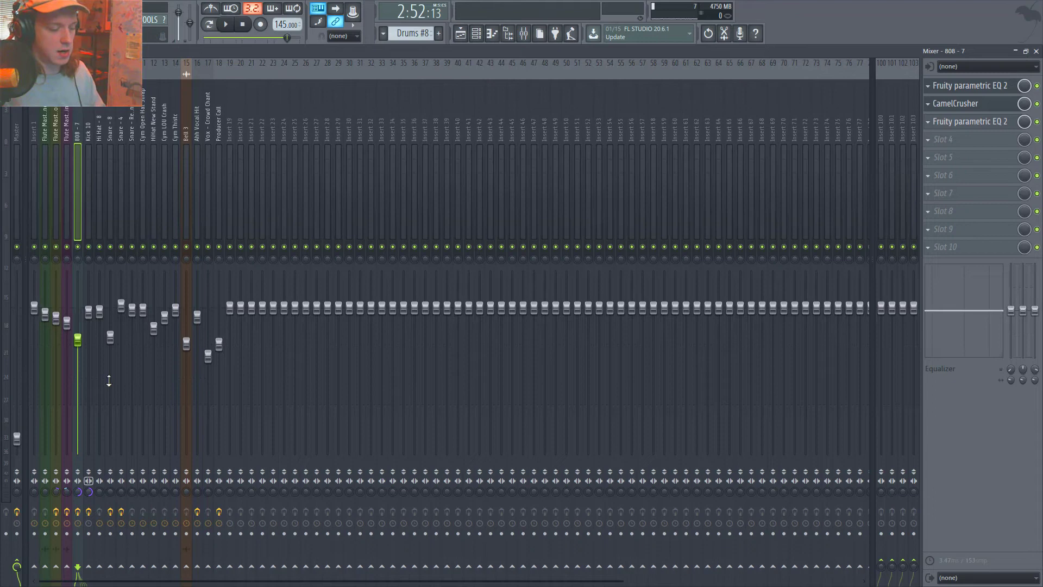
click(99, 174)
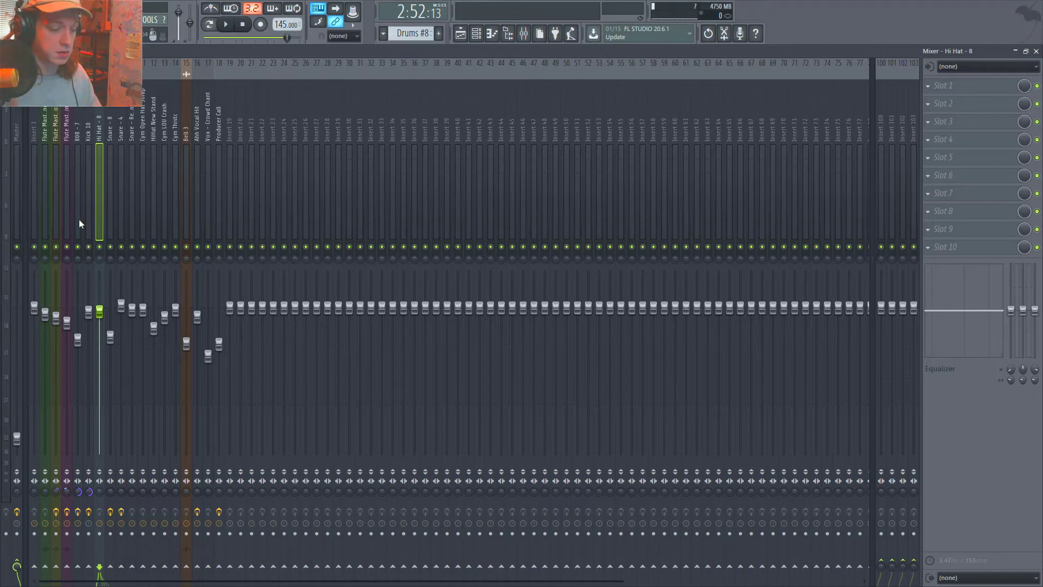
click(91, 183)
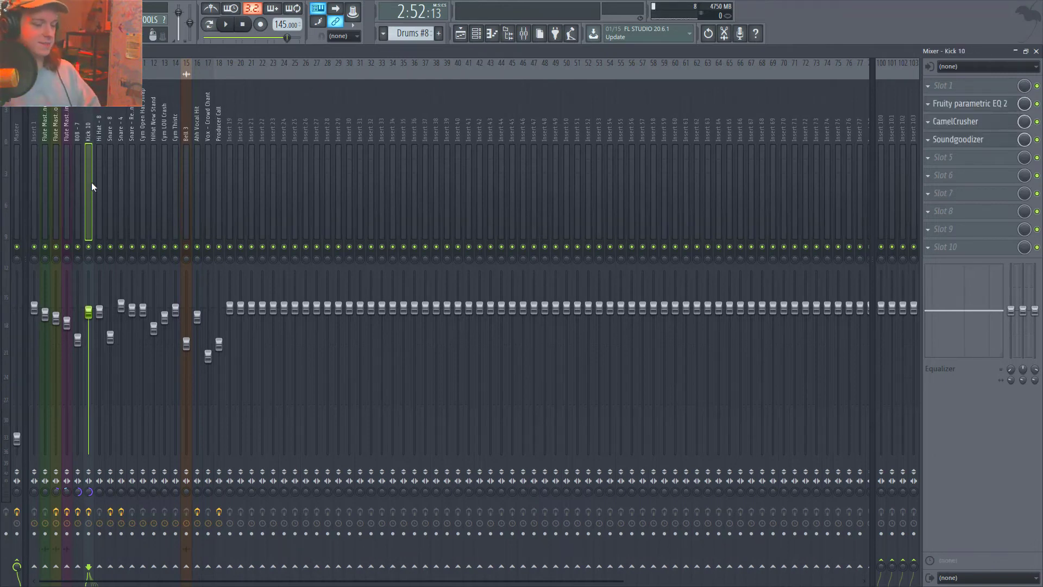
key(Right)
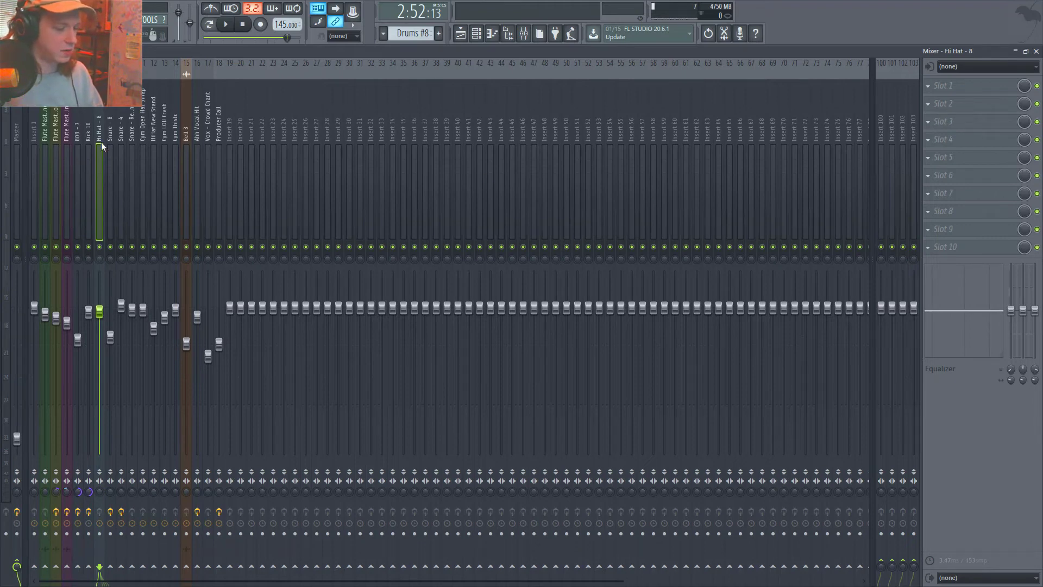
Step: Inspect the Fruity parametric EQ 2 curves on the Snare - 8 and Snare - 4 mixer tracks
click(106, 112)
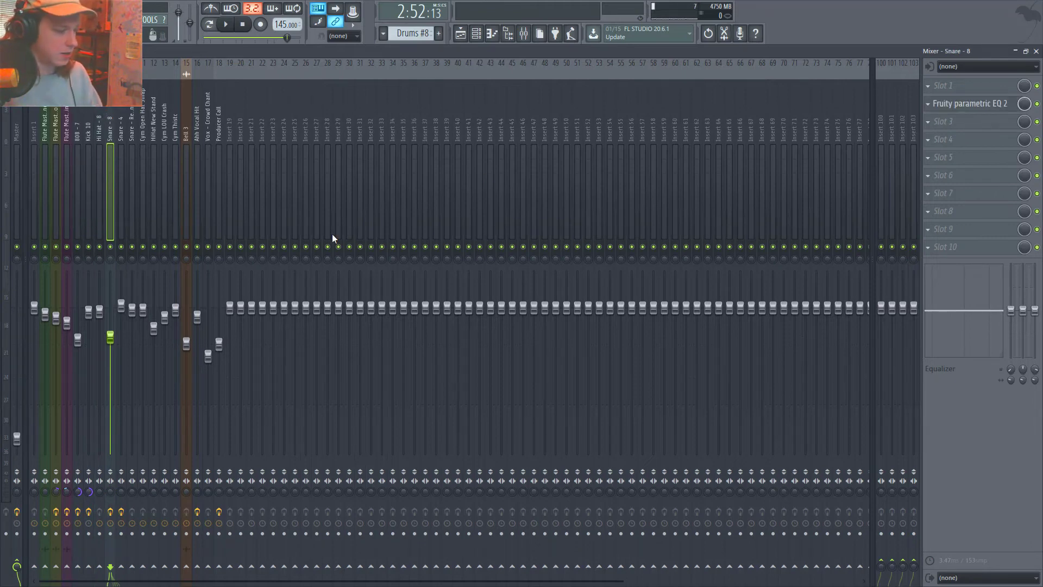
click(982, 101)
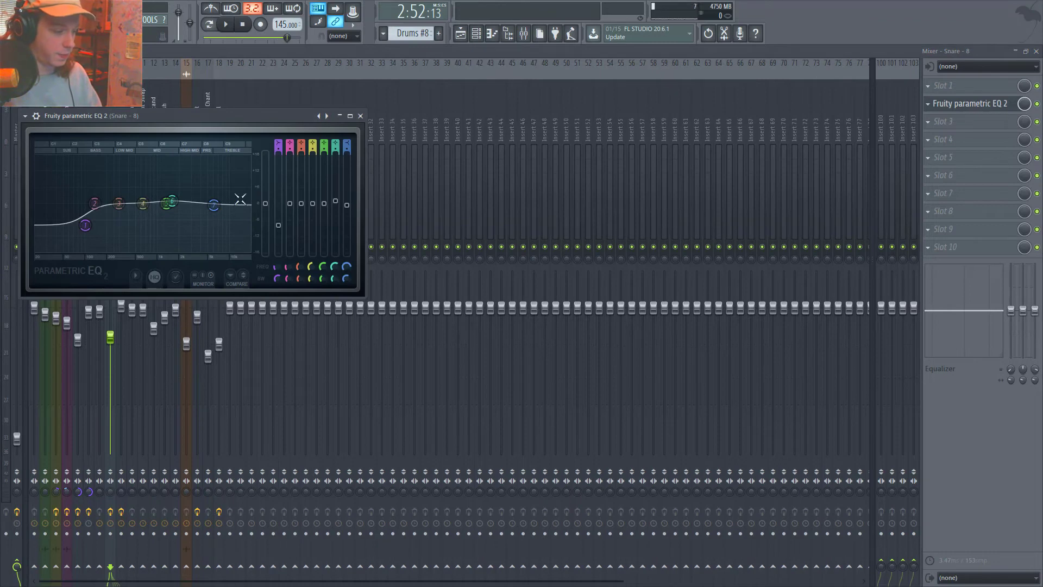
click(360, 116)
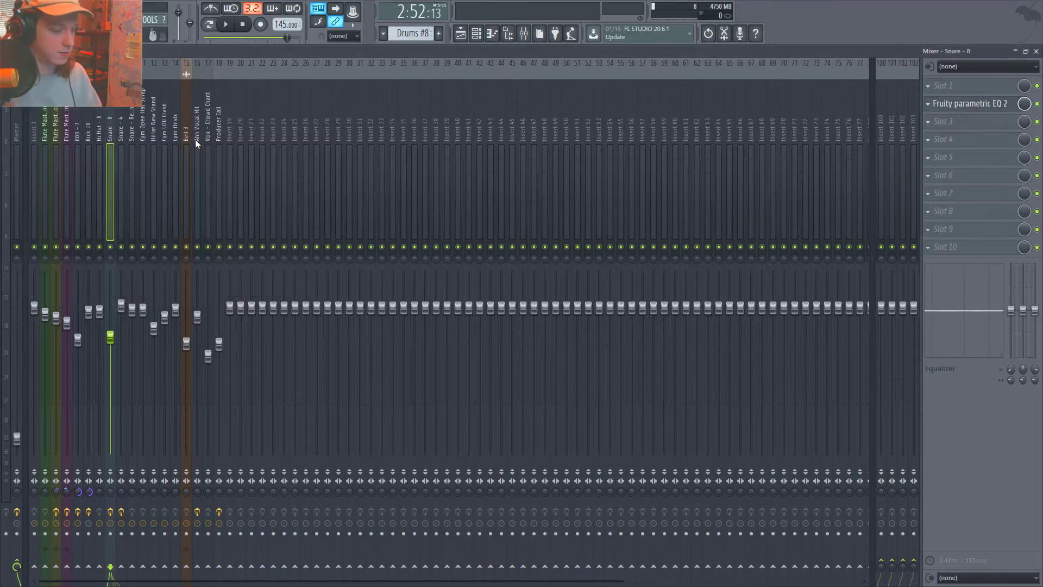
key(Right)
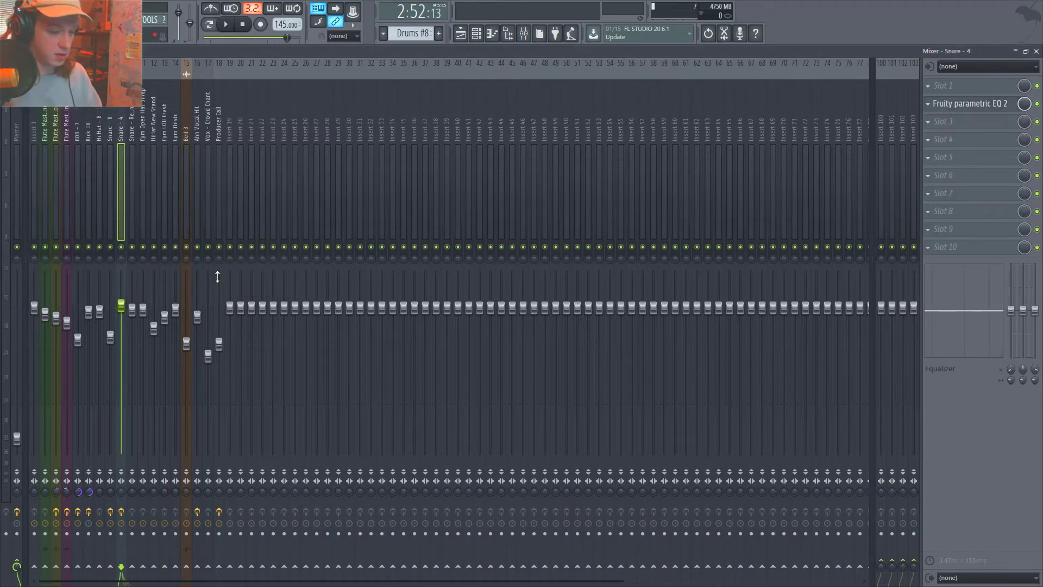
click(965, 104)
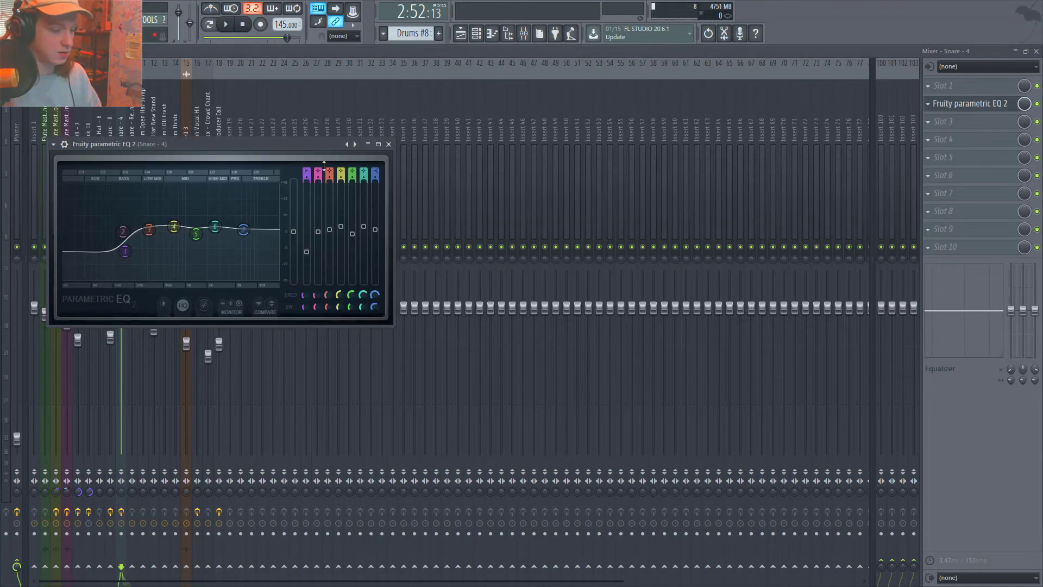
click(389, 144)
Step: Check the effect slots of each mixer track from the Real Punch snare through the open hat and cymbals to Bell 3
key(Right)
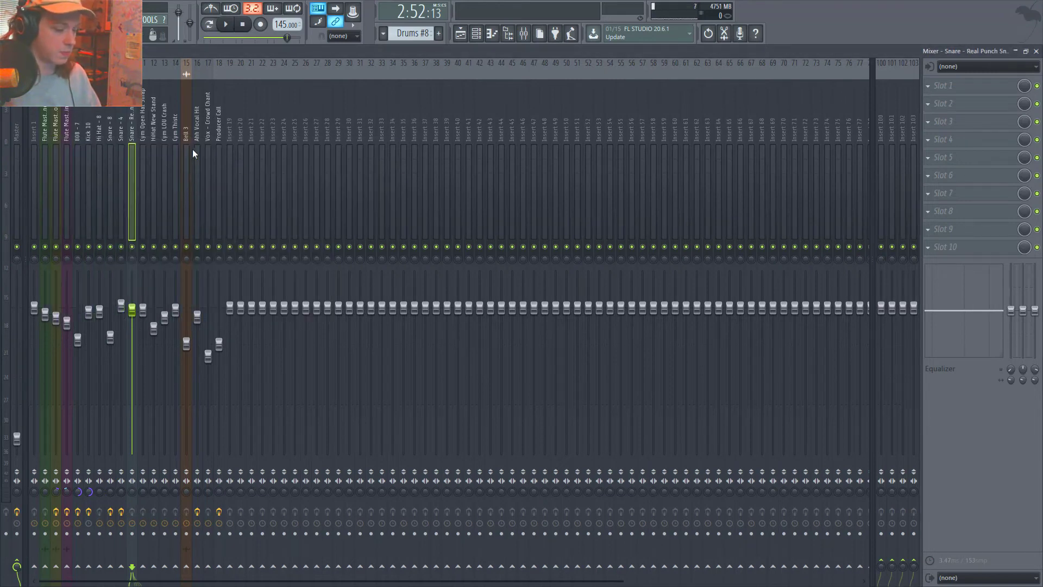
key(Right)
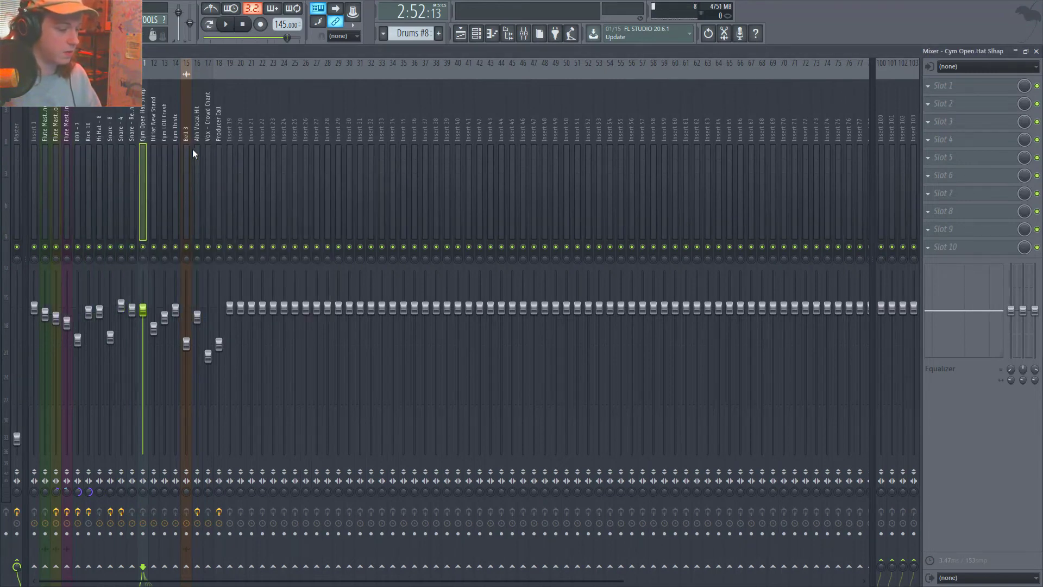
key(Right)
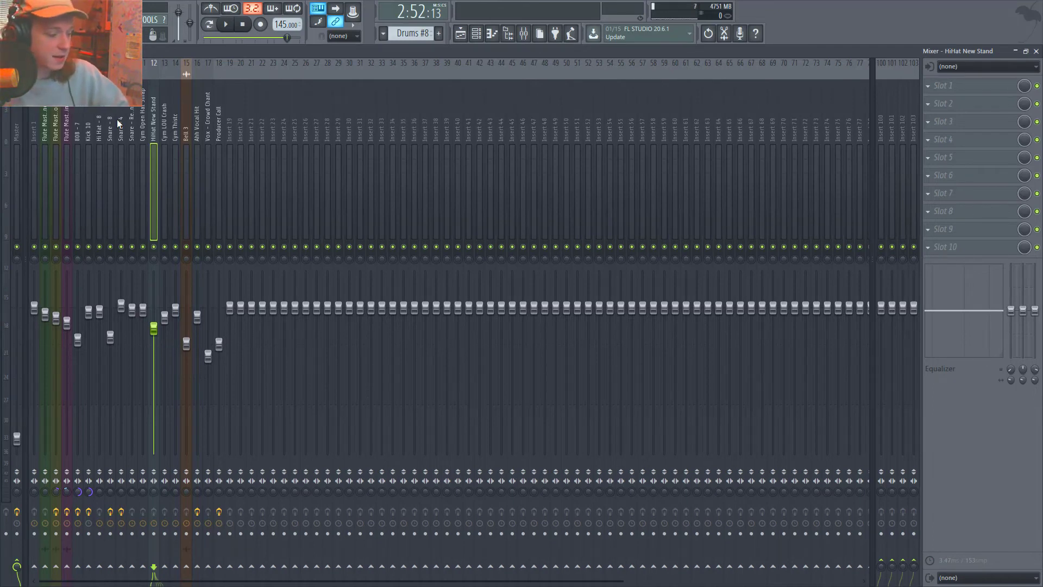
key(Right)
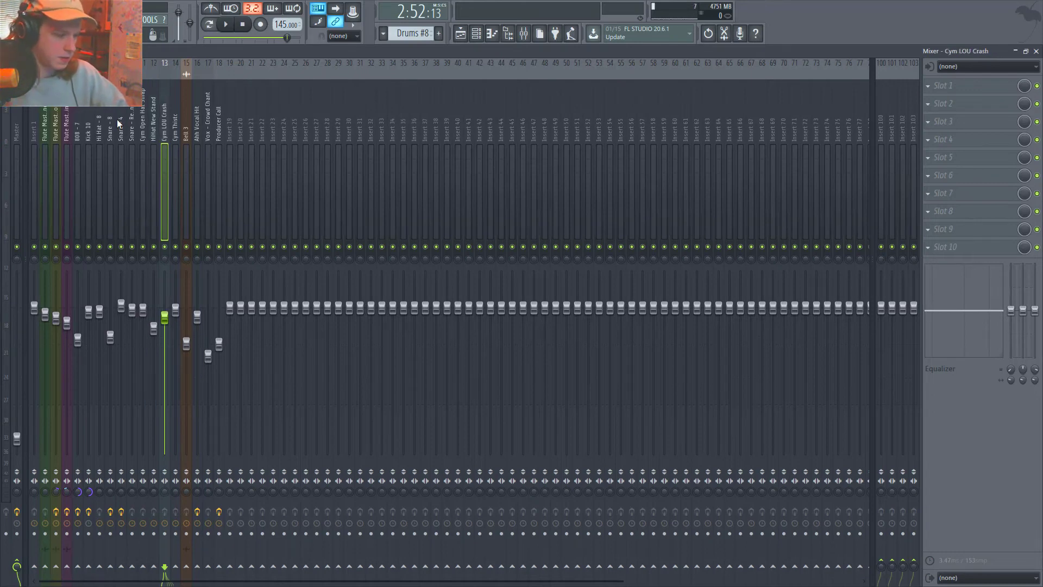
key(Right)
key(Right)
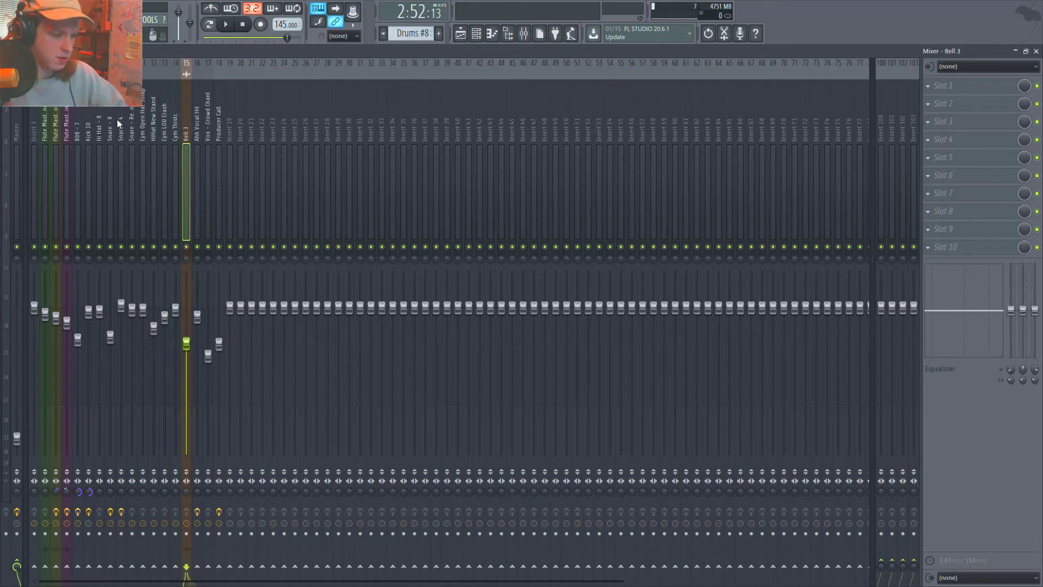
key(Left)
key(Right)
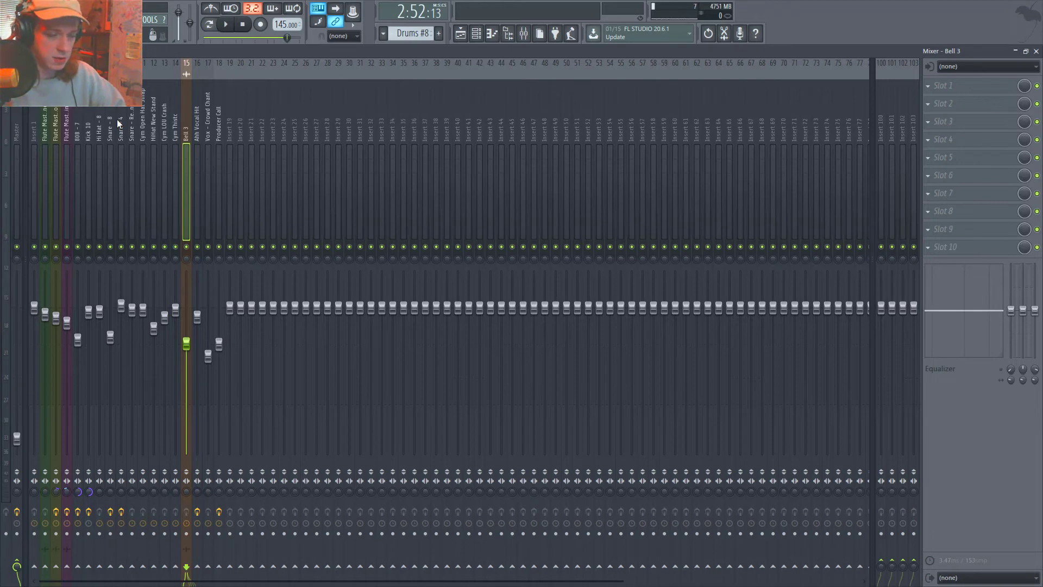
Step: Inspect the Fruity parametric EQ 2 and Fruity Reeverb 2 settings on the Ahh Vocal Hit mixer track
click(194, 177)
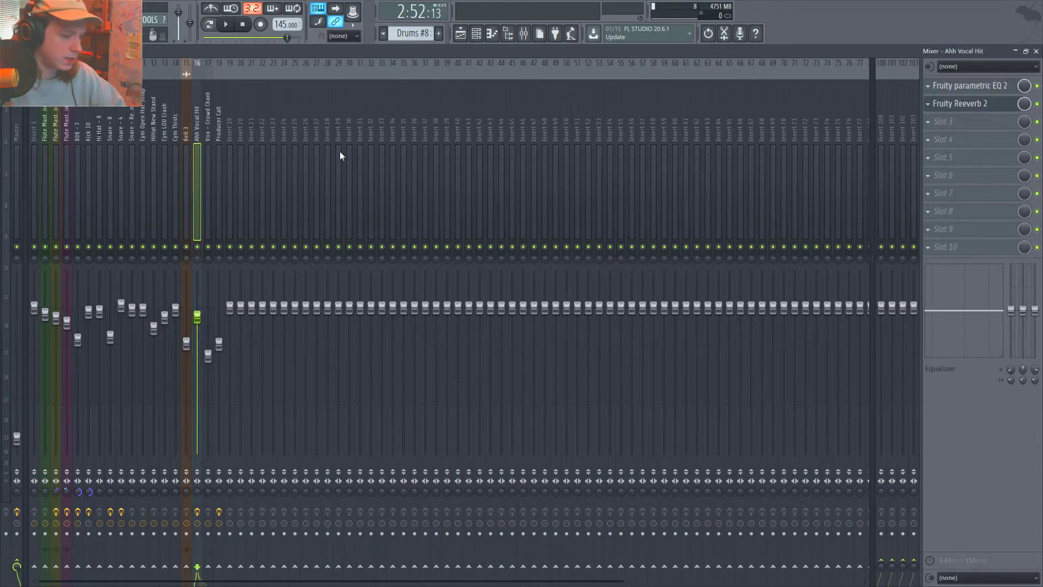
click(1005, 86)
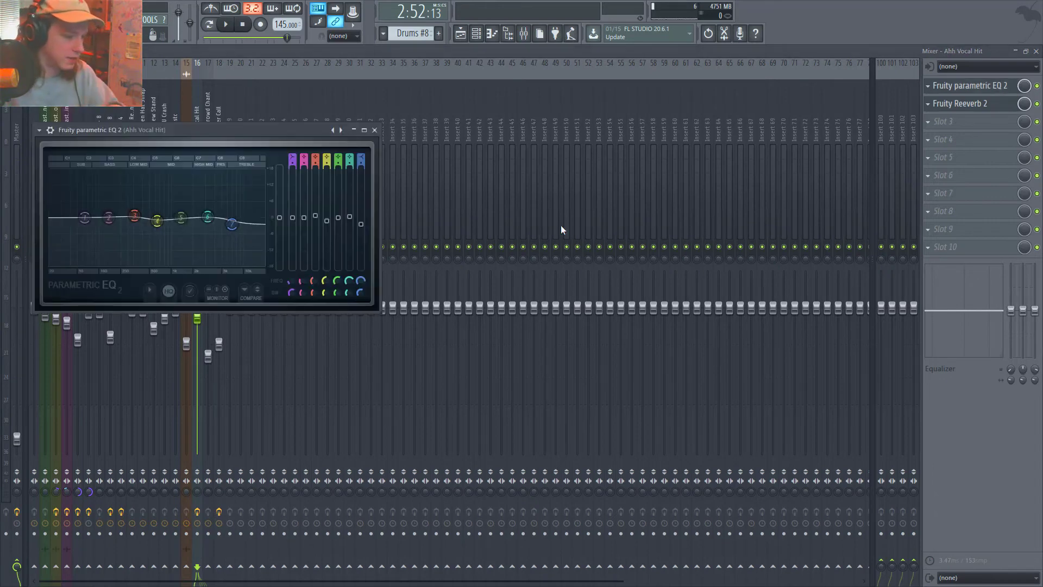
click(1001, 103)
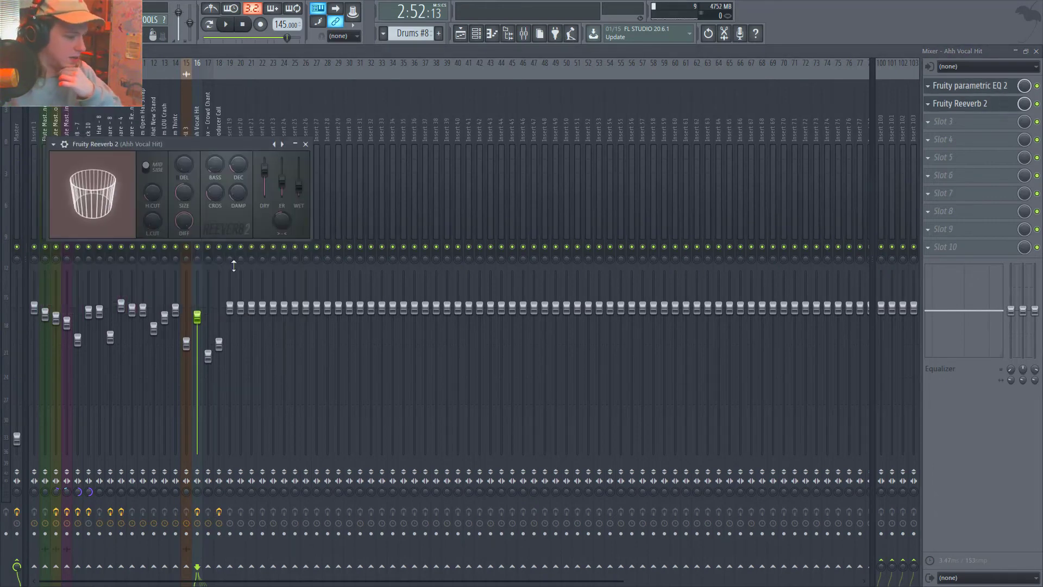
click(305, 144)
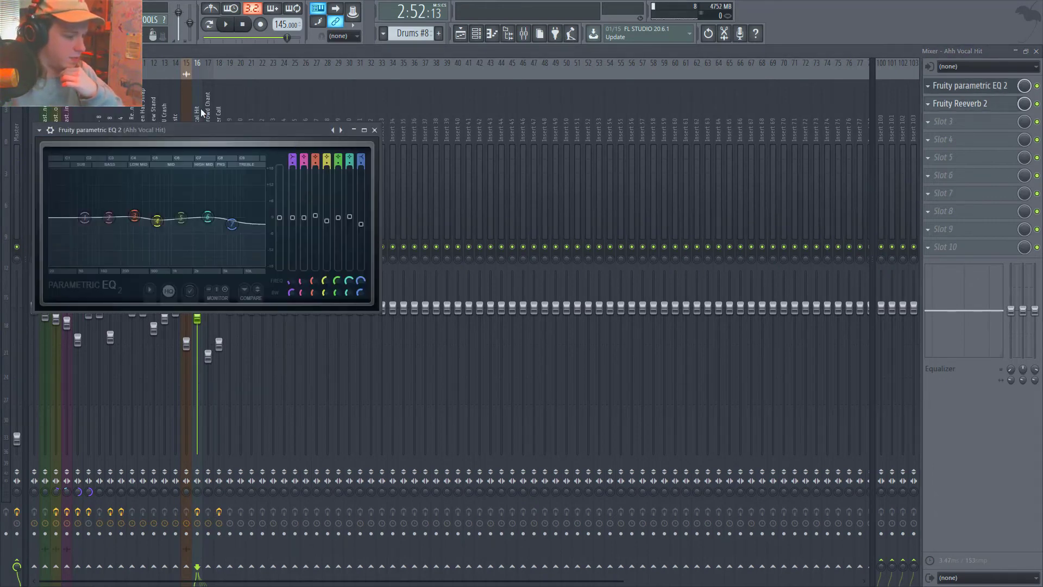
Step: Review the effect slots of the remaining mixer tracks, including Producer Call and Insert 1, and return to the Master track
click(206, 120)
click(227, 133)
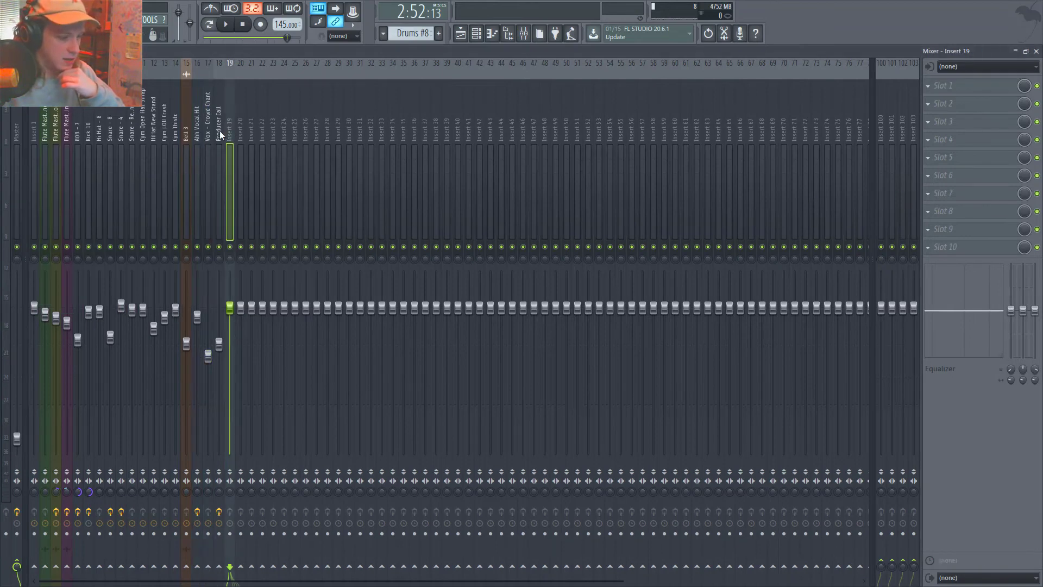
click(219, 130)
click(121, 133)
click(34, 133)
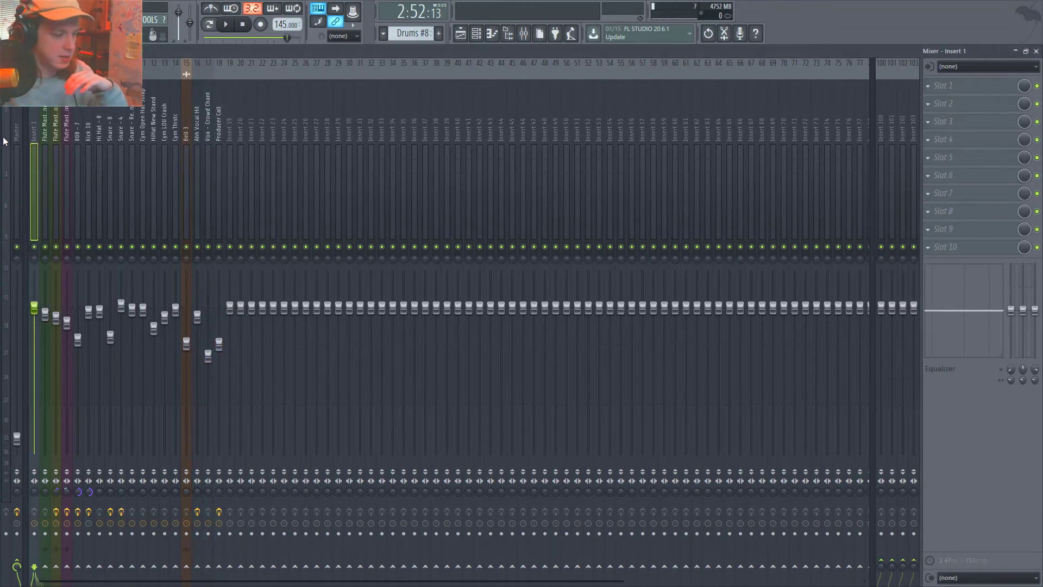
click(7, 142)
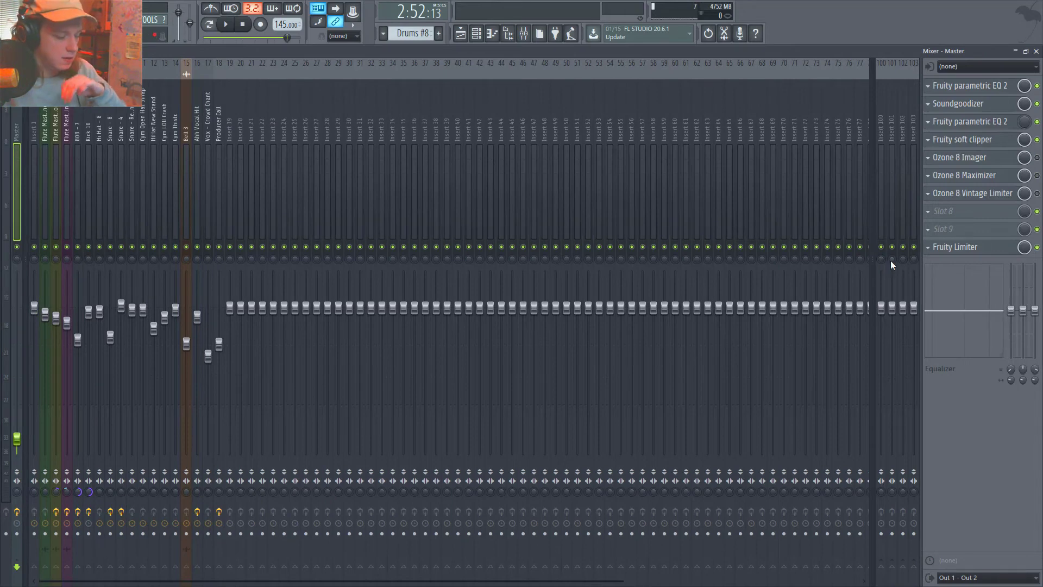
Step: Start playback and play the arrangement in the playlist from the Chorus 2 marker
key(space)
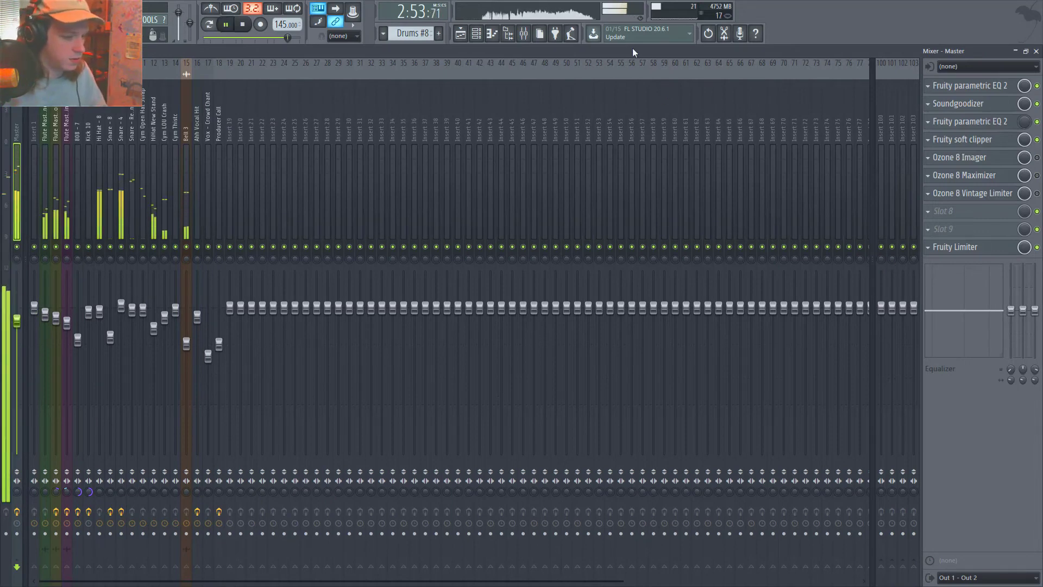
click(461, 33)
click(410, 76)
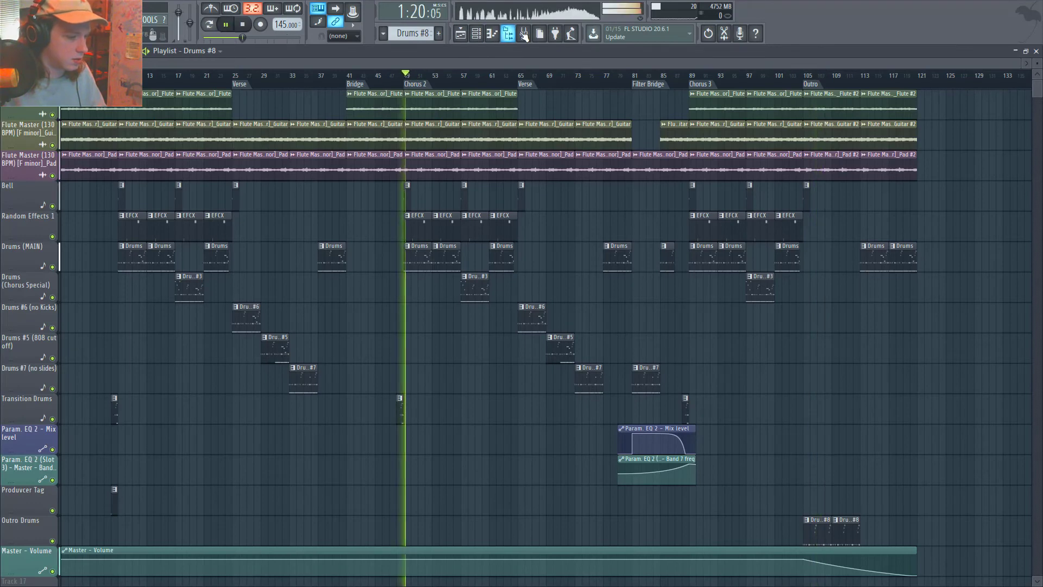
Step: Check the effect slots of the Bell 3 and Vox - Crowd Chant mixer tracks while the chorus plays
click(524, 34)
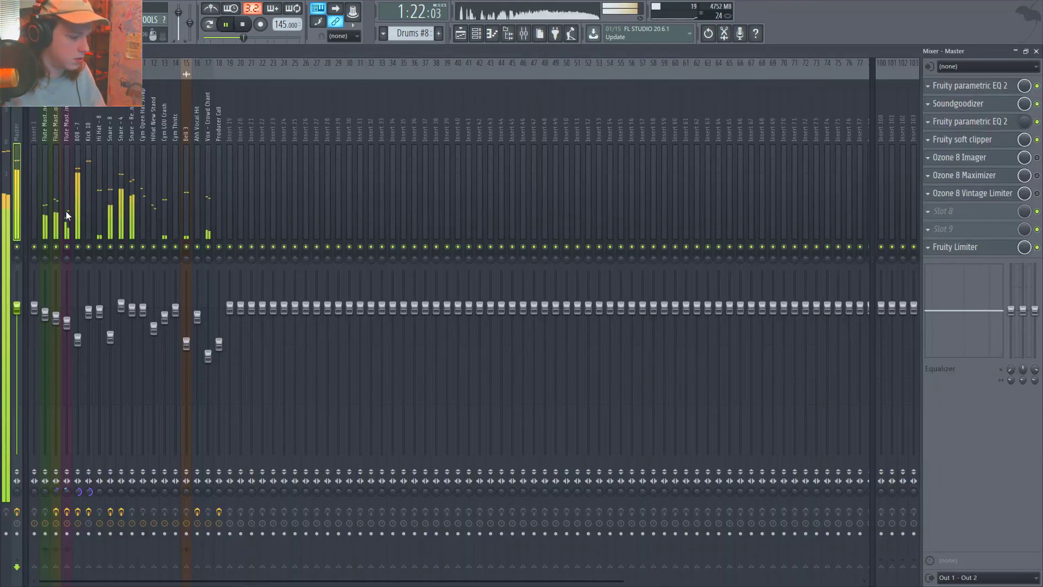
click(184, 173)
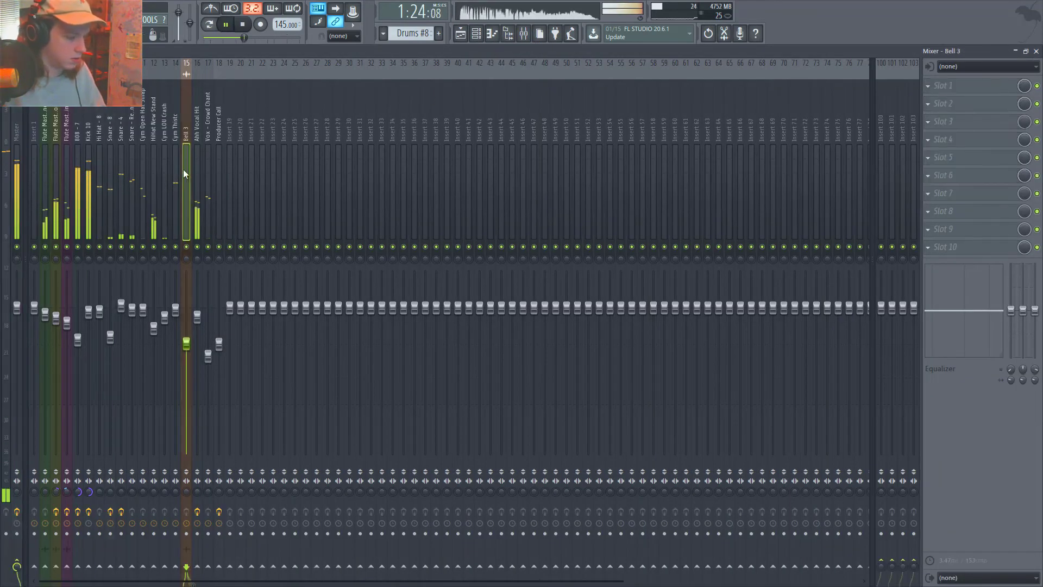
click(207, 166)
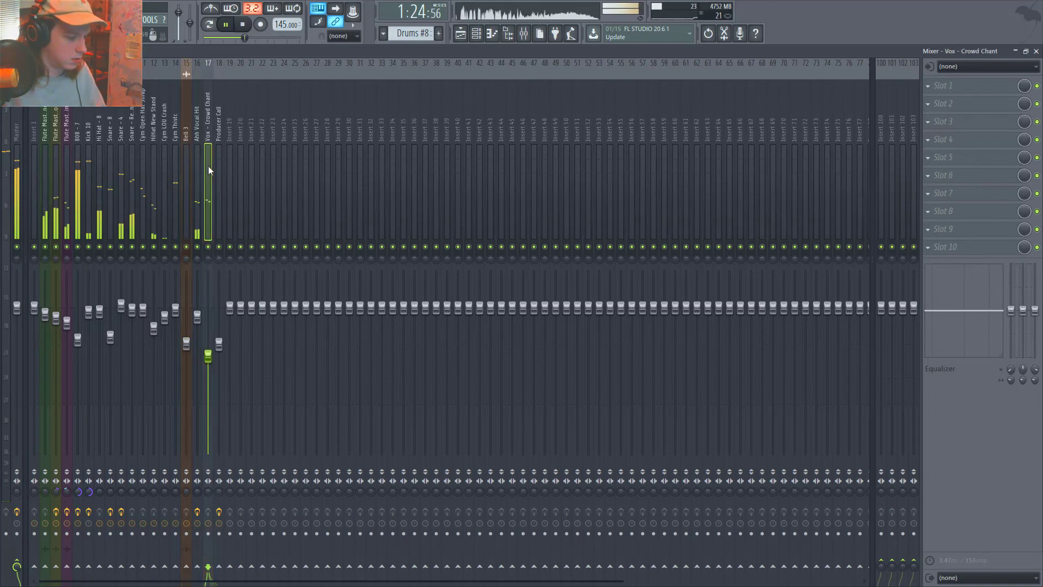
Step: Inspect the first Fruity parametric EQ 2, the Soundgoodizer and the Fruity soft clipper on the Master track
click(16, 171)
click(986, 89)
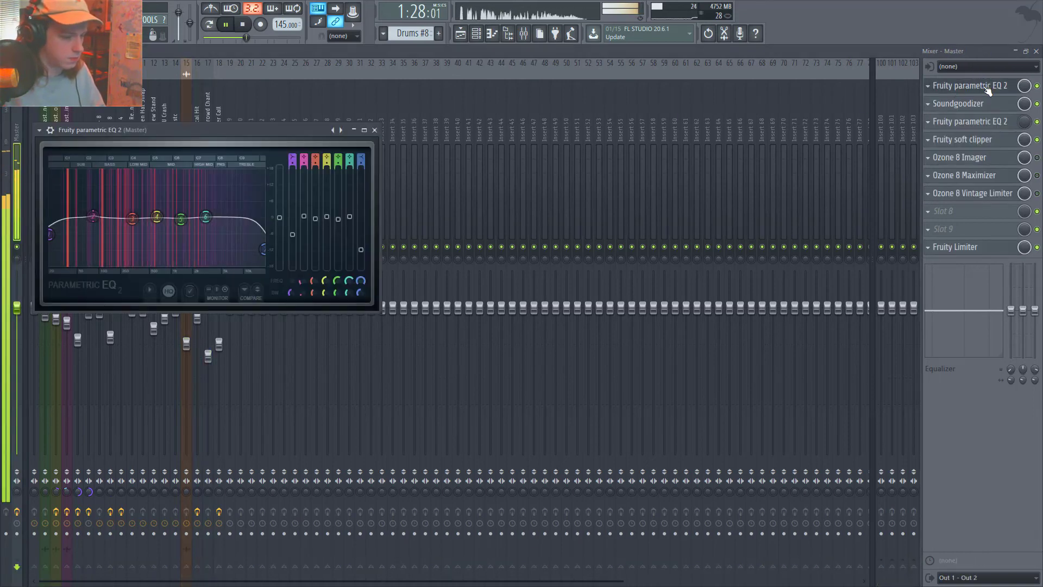
click(989, 108)
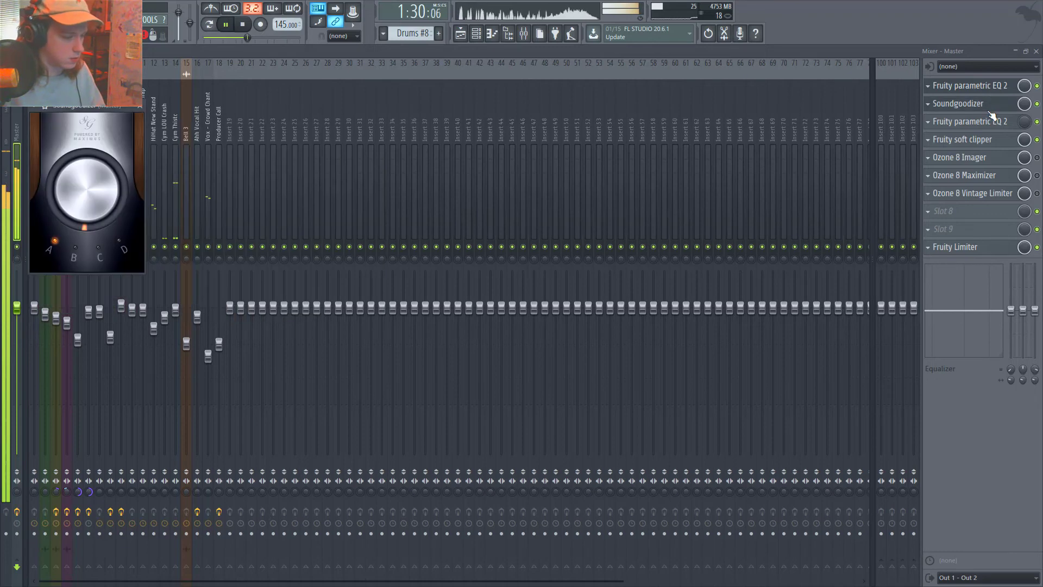
click(978, 141)
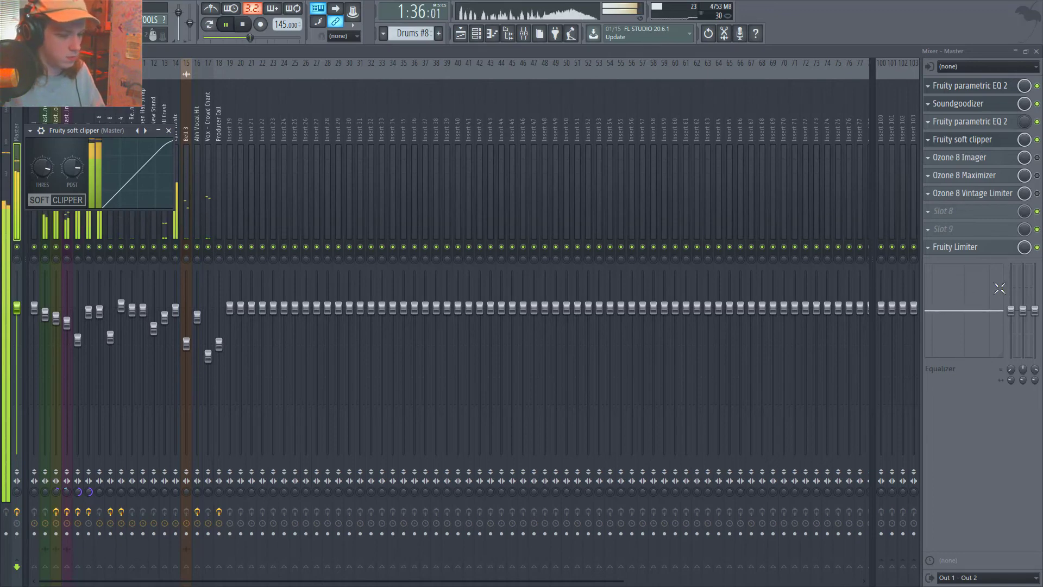
Step: Examine the Ozone 8 Imager's stereo width settings on the Master track and play the chorus briefly through it
click(986, 161)
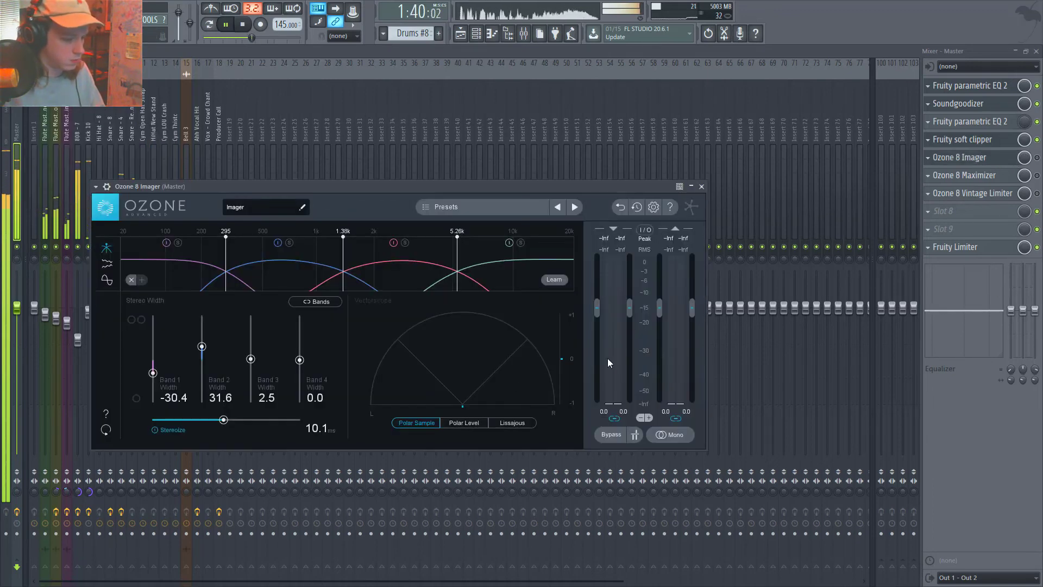
click(984, 159)
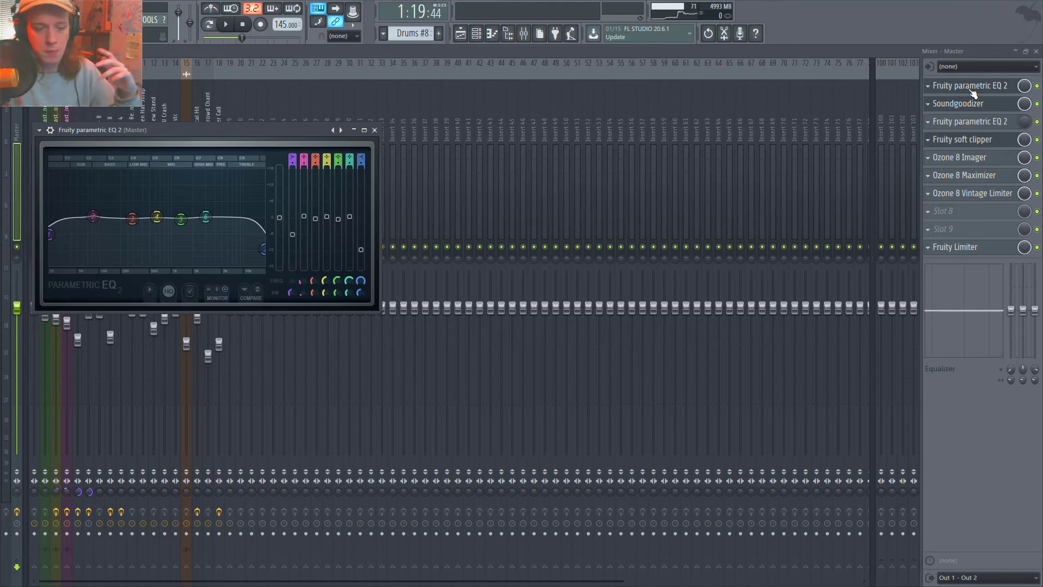
click(972, 165)
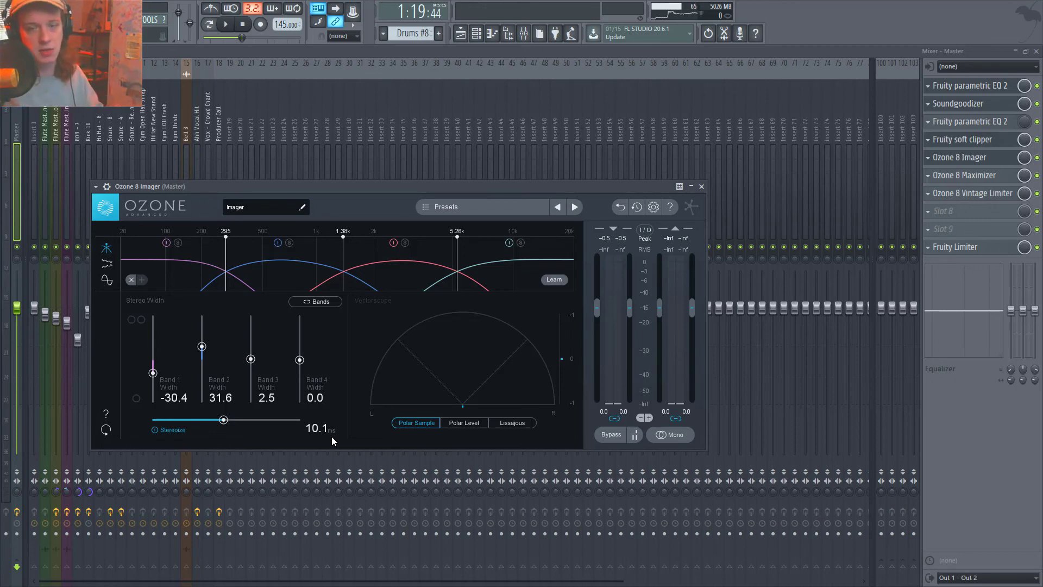
key(space)
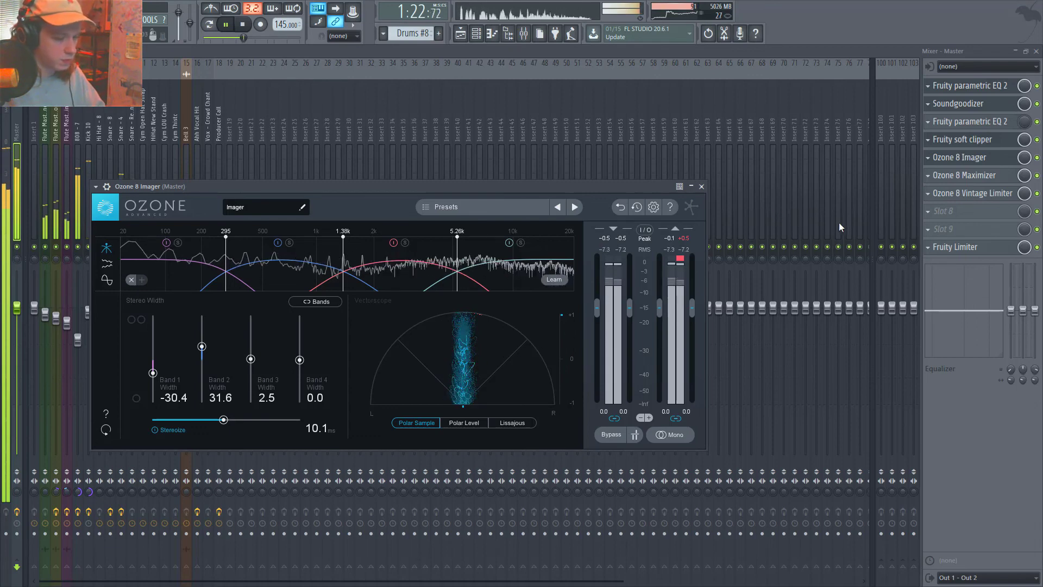
key(space)
Step: Inspect the Master track's Ozone 8 Maximizer and Vintage Limiter settings, playing the chorus briefly through the limiter
click(978, 176)
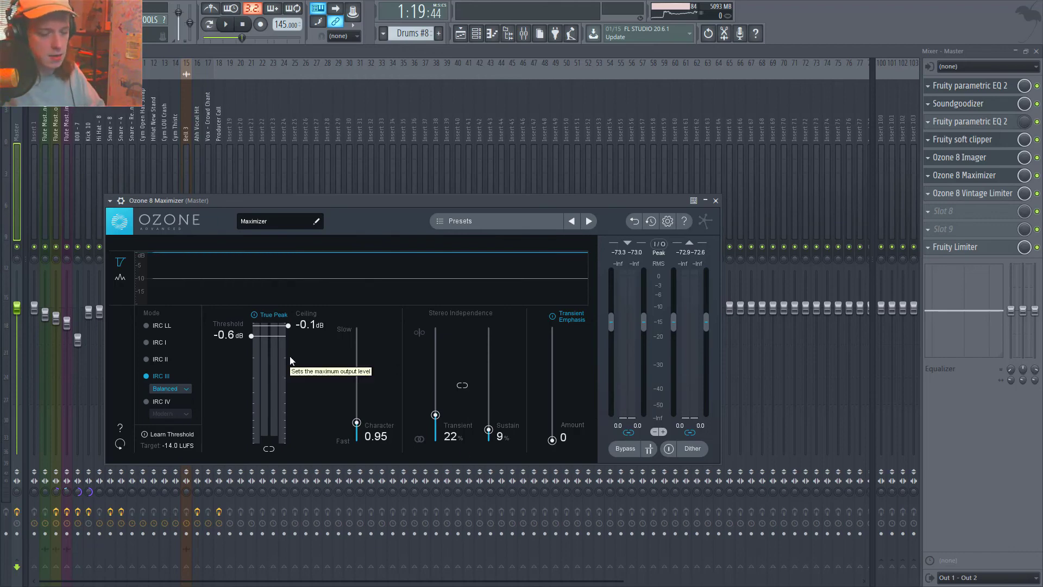
click(992, 194)
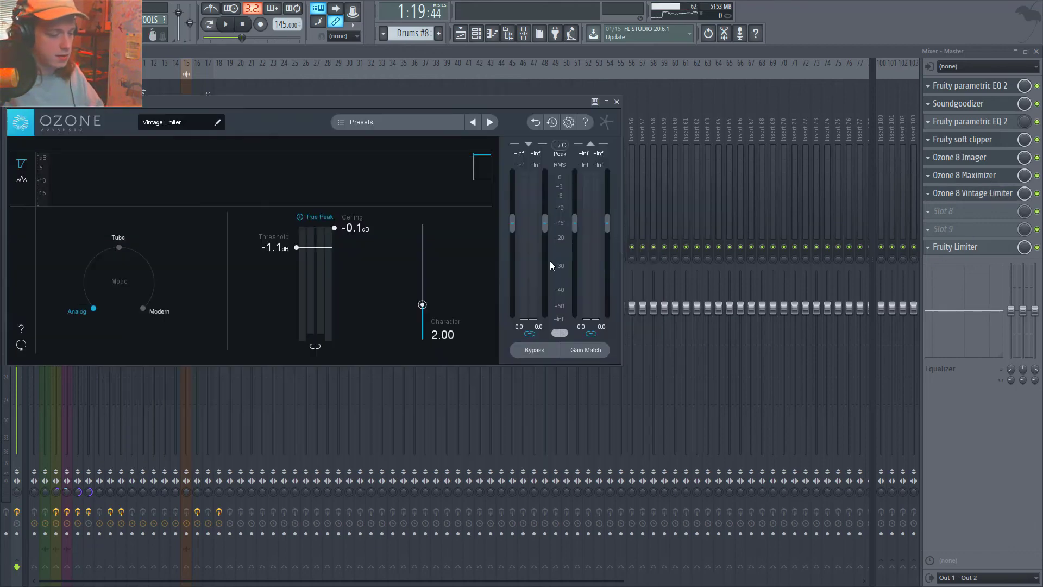
key(space)
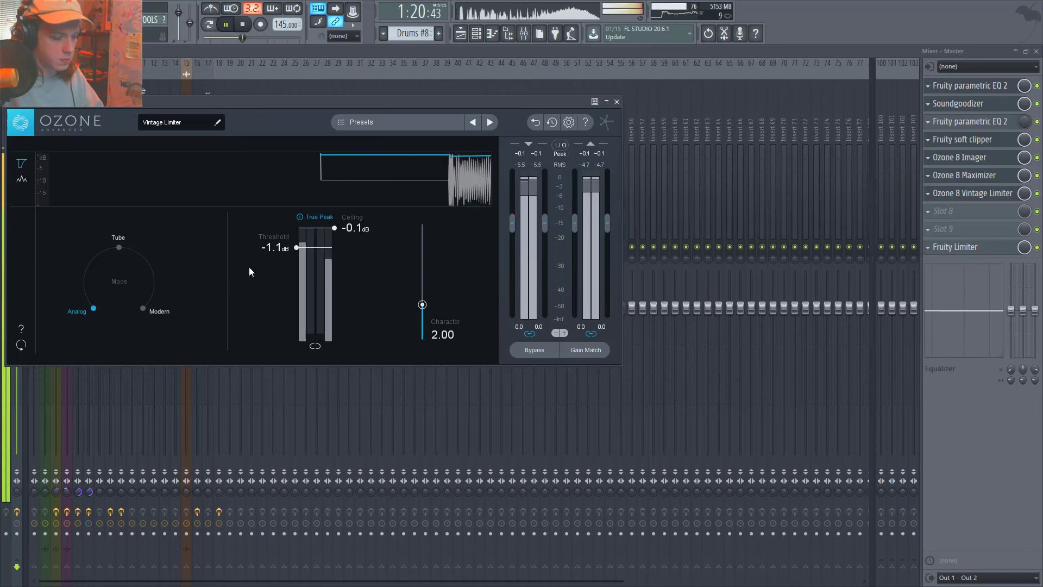
key(space)
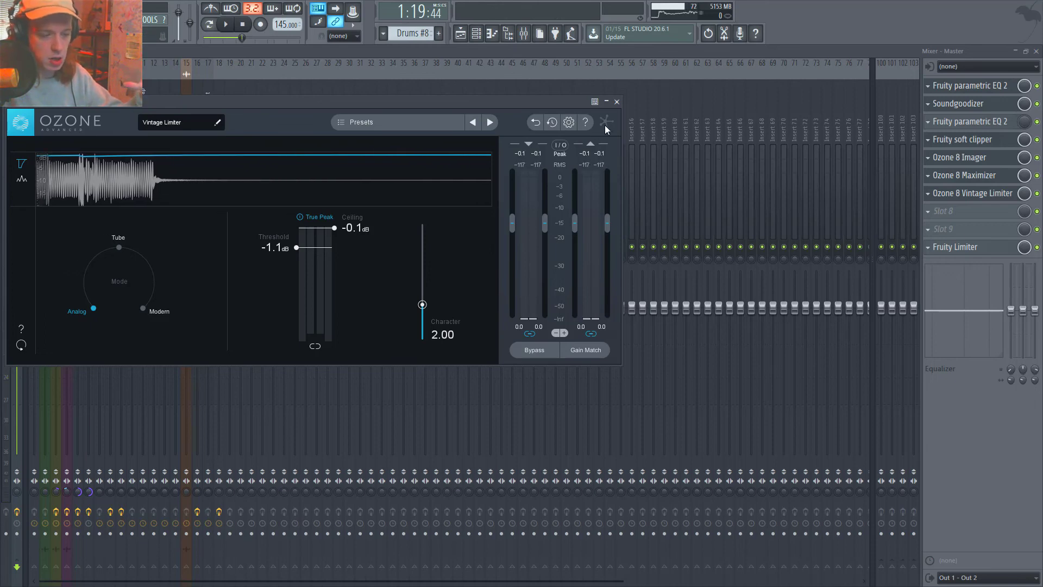
Step: Close the Master track's effect windows and the mixer to return to the playlist
click(616, 102)
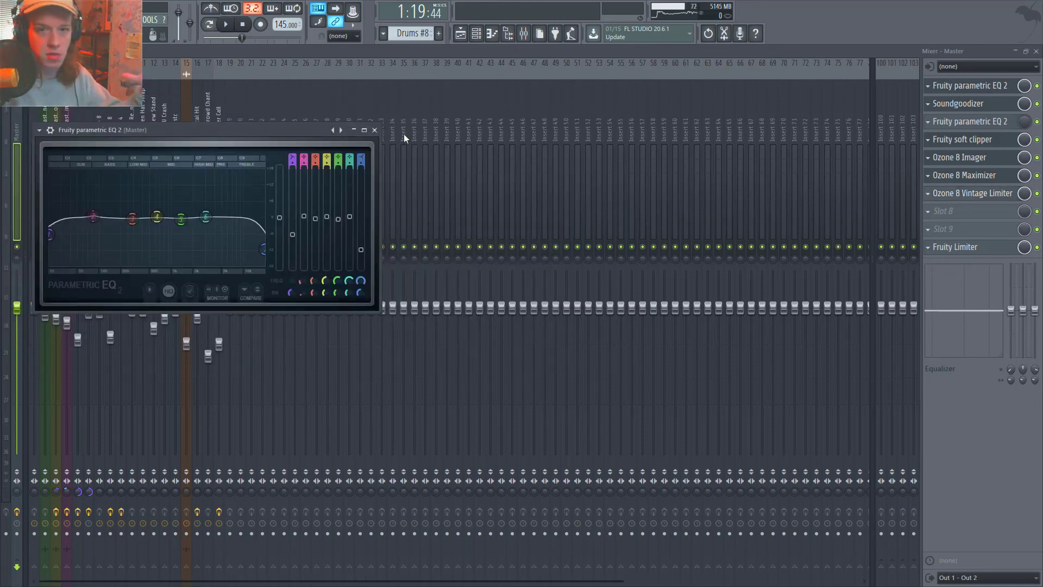
click(374, 129)
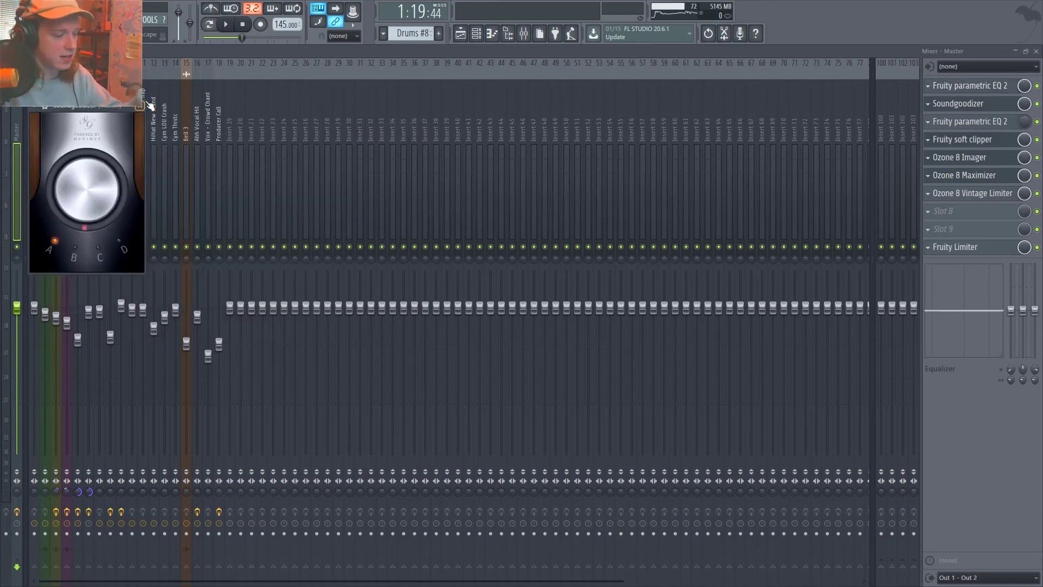
click(141, 105)
click(1036, 50)
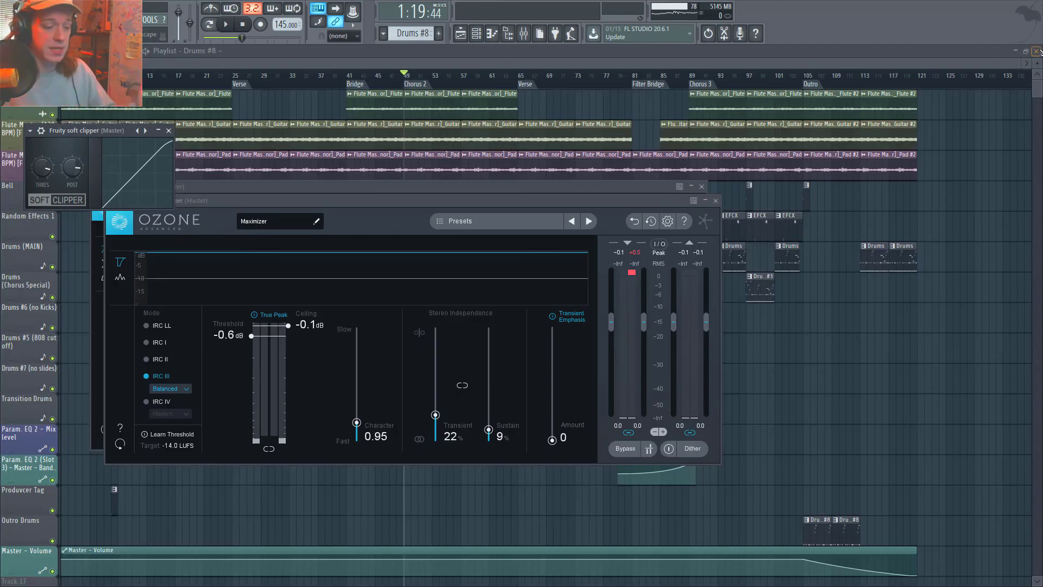
click(524, 34)
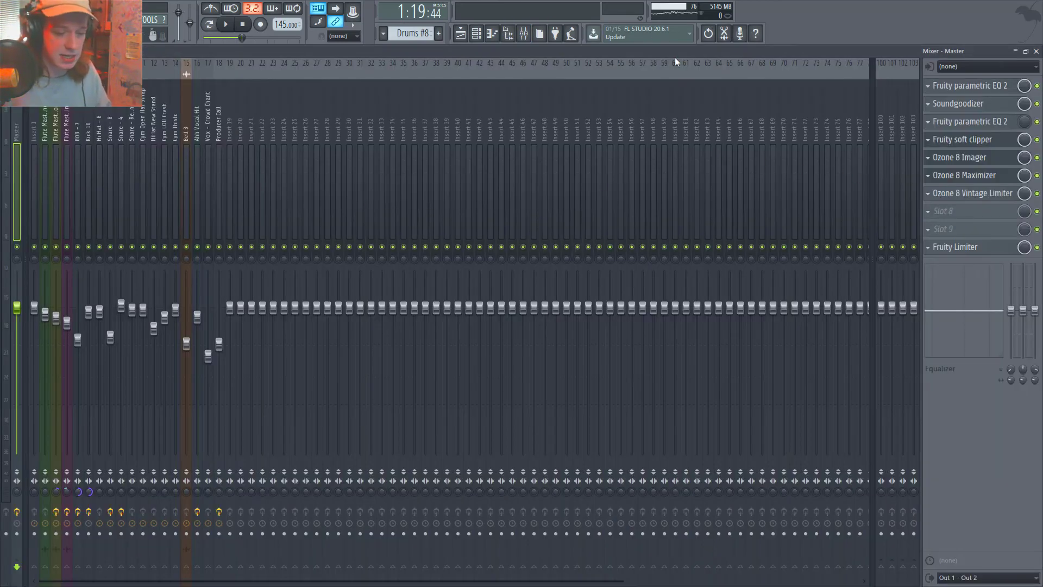
click(1037, 51)
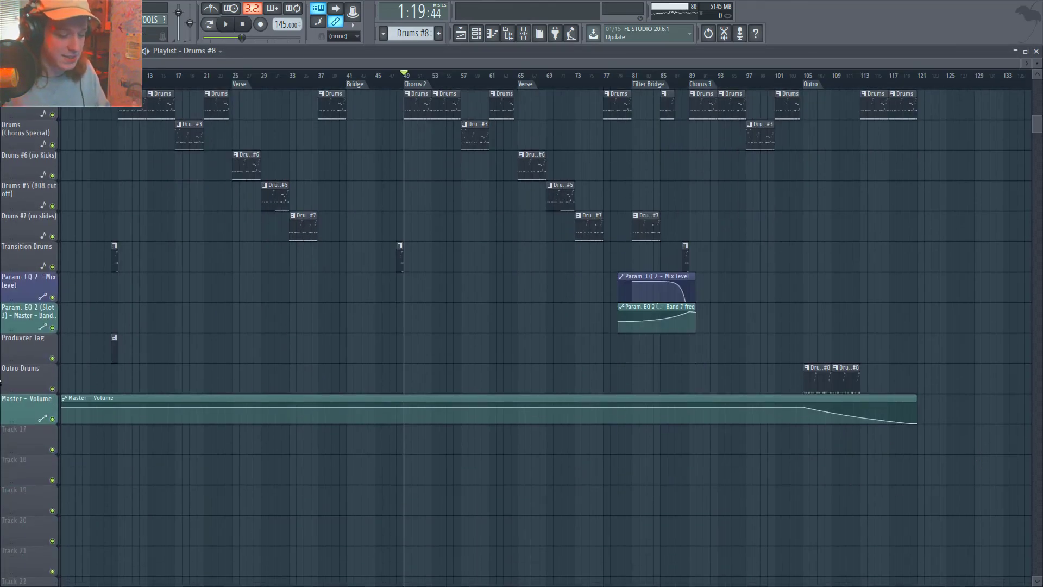
Step: Look over the arrangement and the Master mixer track, and place the playhead at bar 117 in the outro
scroll(960, 317, up, 5)
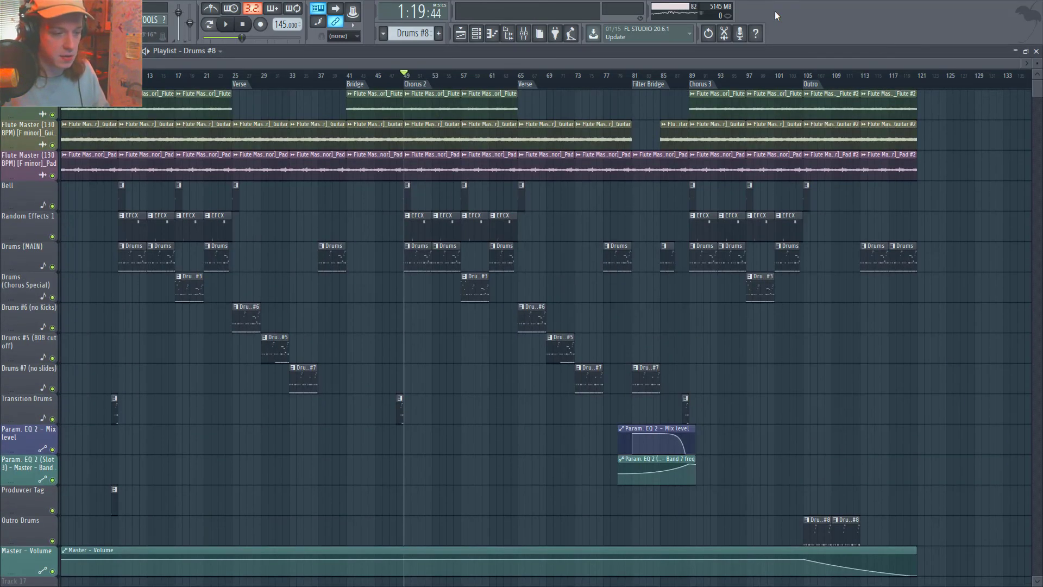
click(506, 33)
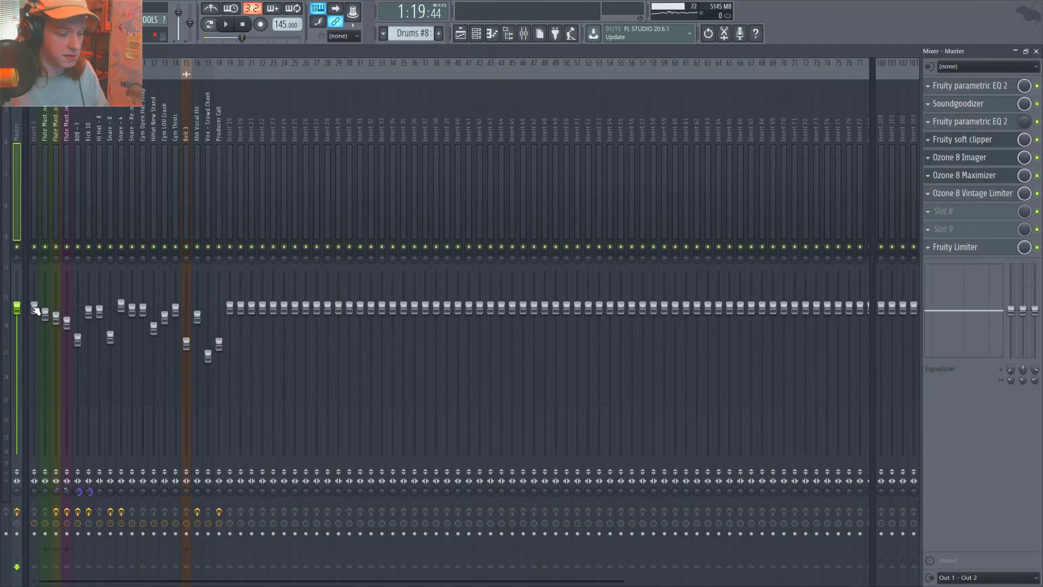
click(1036, 51)
click(889, 76)
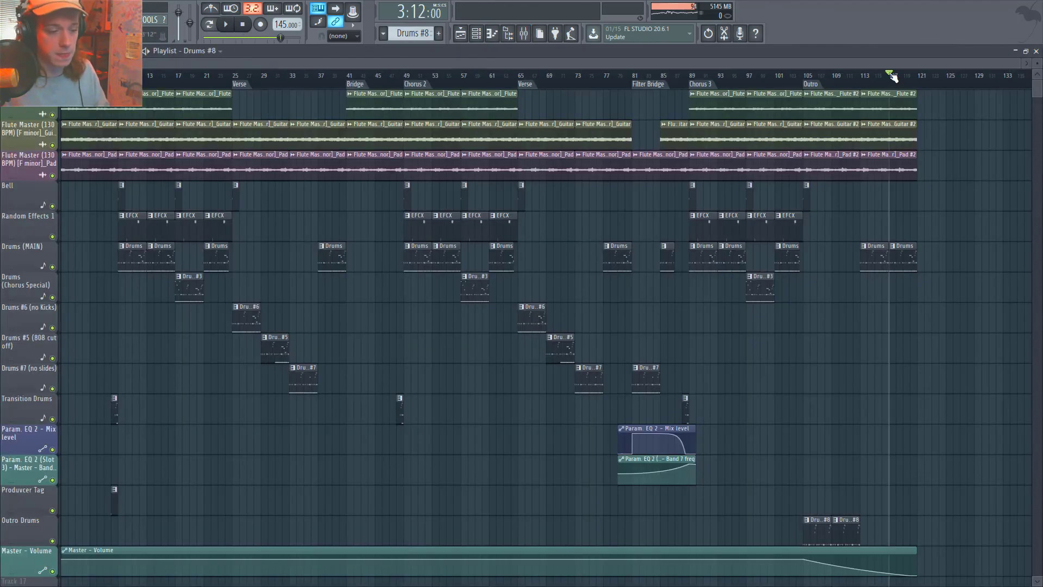